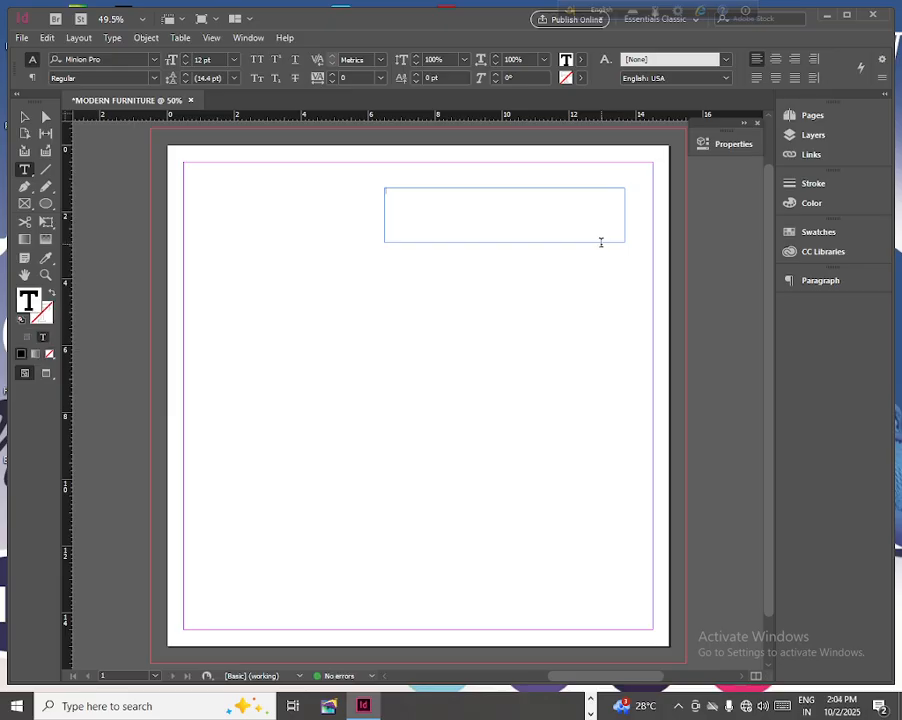
- Enter the heading MODERN in the text frame near the page's upper edge
{"action": "type", "text": "MODERN"}
- Format the MODERN heading at 101 pt in the Ageta Chubby Demo font
{"action": "left_click_drag", "start_coordinate": [414, 188], "coordinate": [375, 184]}
{"action": "left_click", "coordinate": [236, 63]}
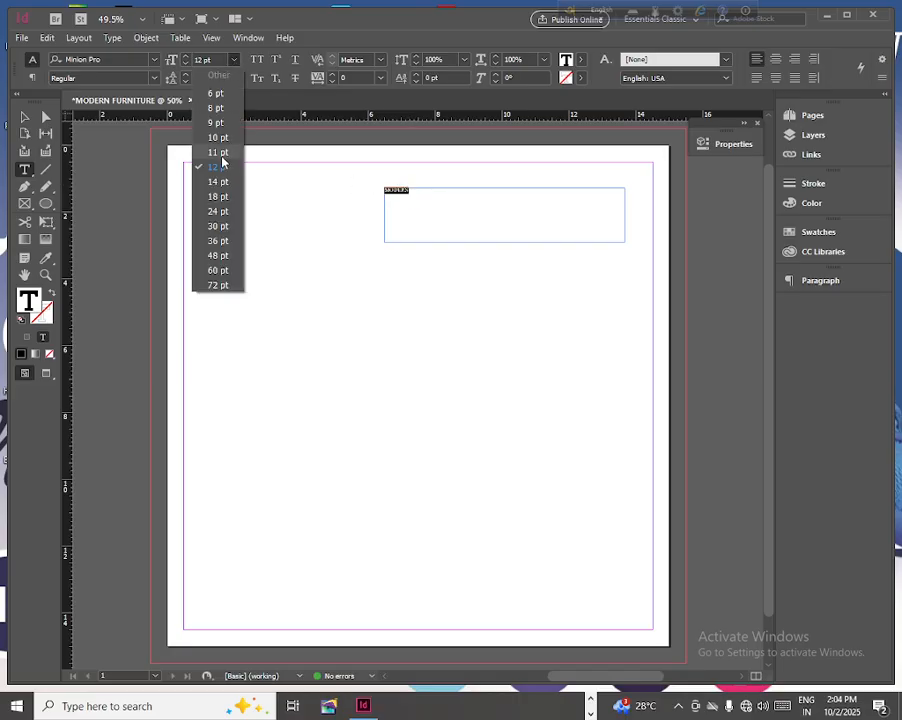
{"action": "left_click", "coordinate": [223, 272]}
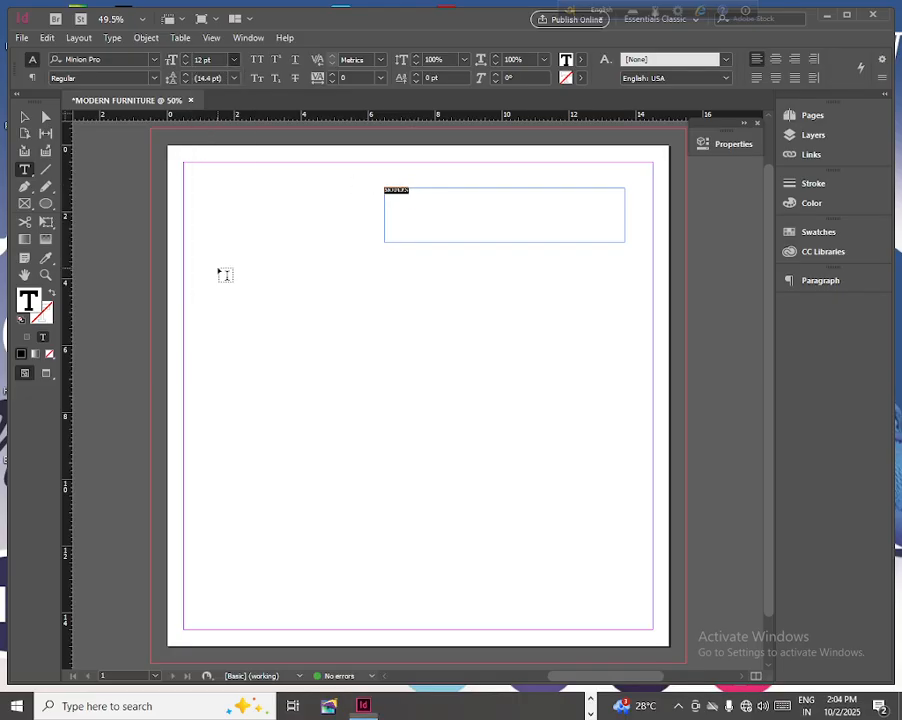
{"action": "left_click", "coordinate": [233, 63]}
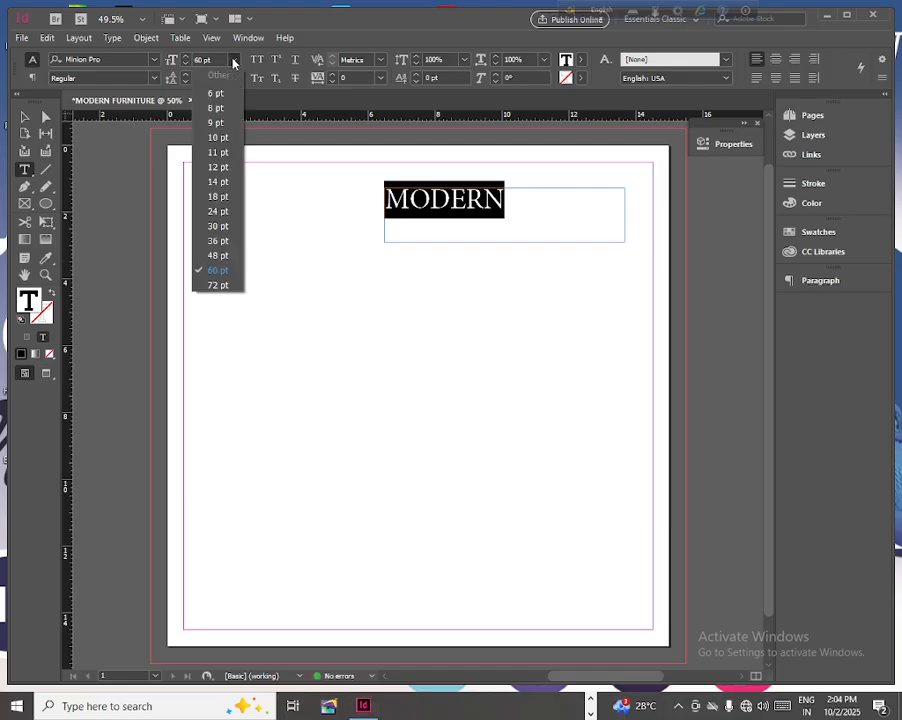
{"action": "left_click", "coordinate": [214, 283]}
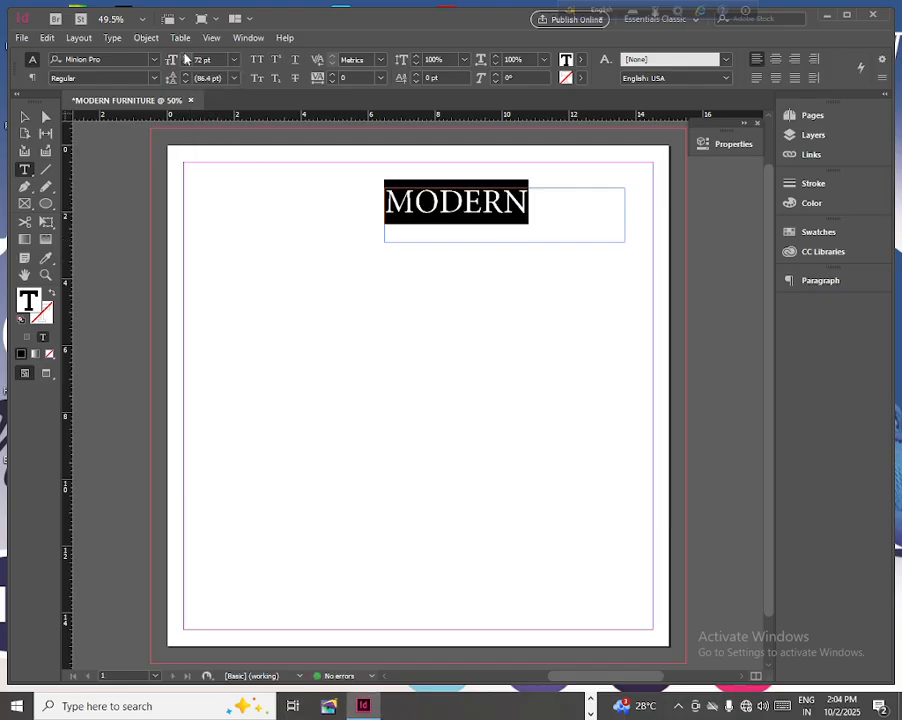
{"action": "left_click", "coordinate": [185, 56]}
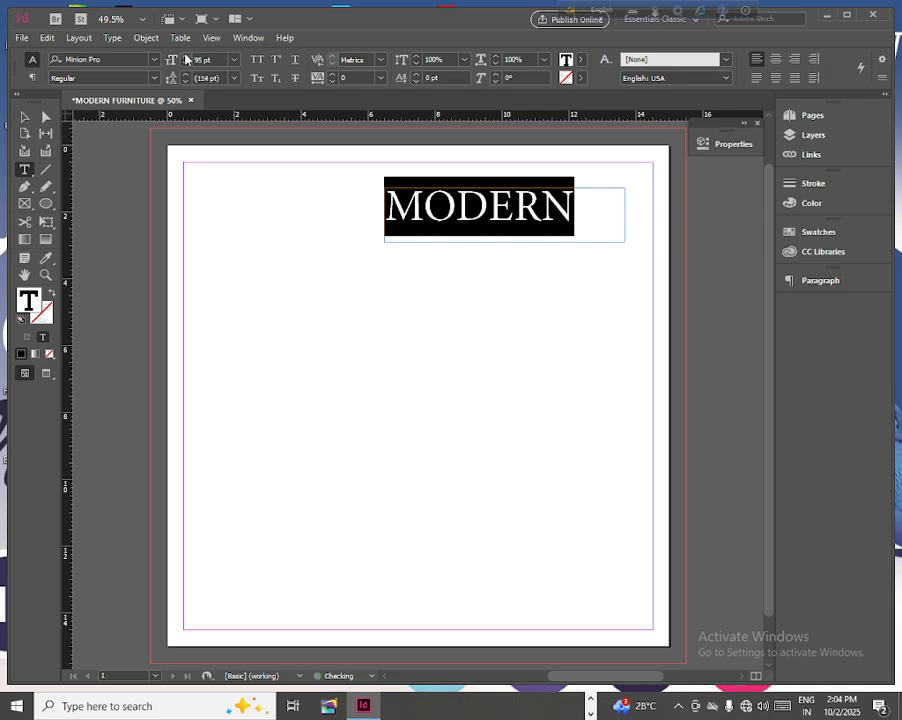
{"action": "left_click", "coordinate": [185, 56]}
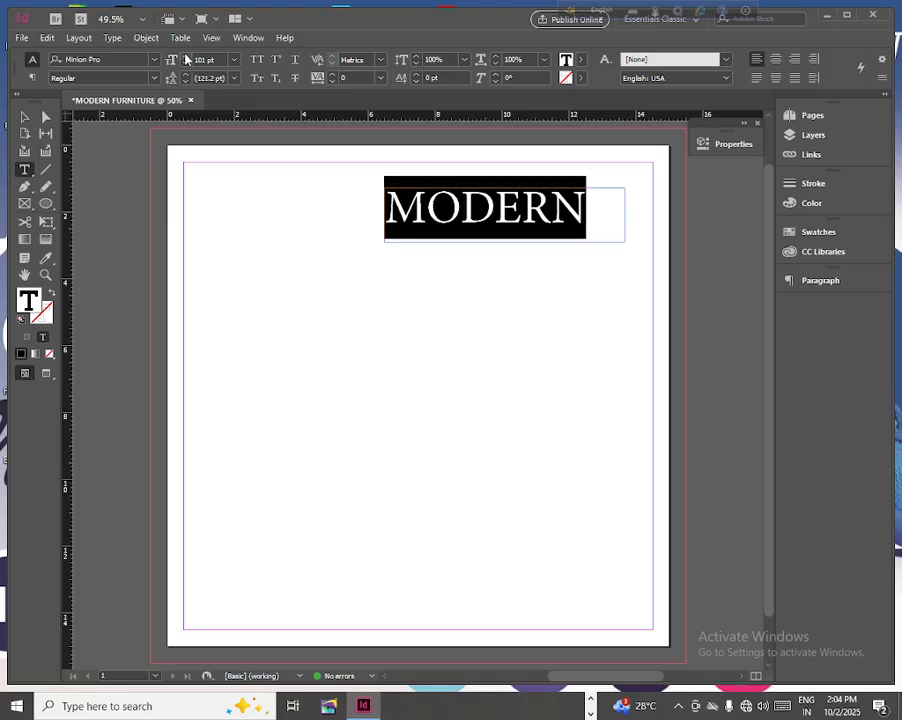
{"action": "left_click", "coordinate": [154, 60]}
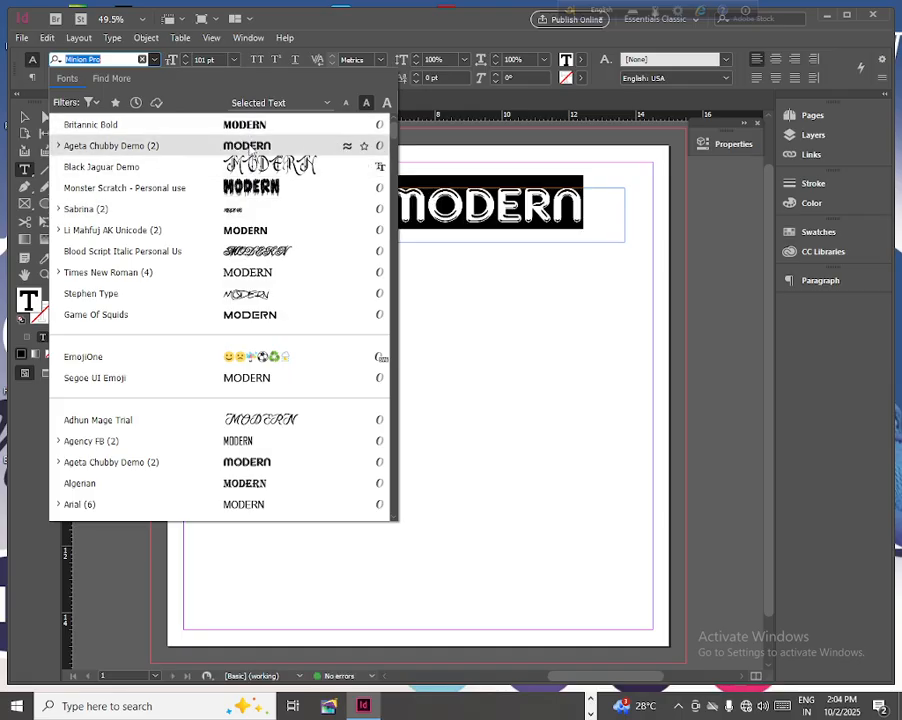
{"action": "left_click", "coordinate": [250, 148]}
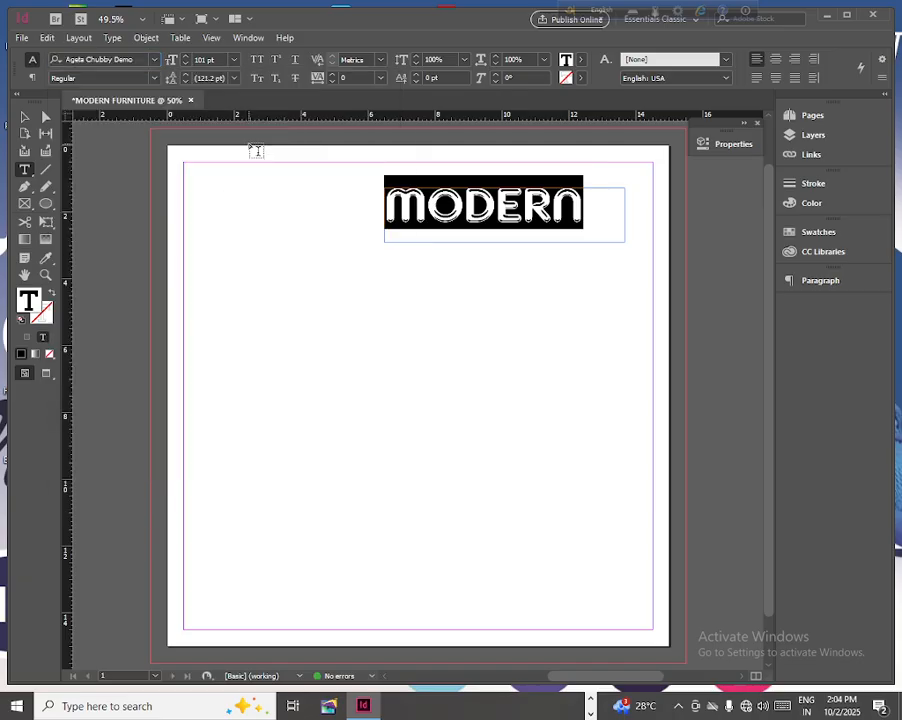
- Shrink the MODERN text frame to about 6.45 × 1.2 in and move it down to about Y 1.8 in
{"action": "left_click", "coordinate": [25, 117]}
{"action": "left_click_drag", "start_coordinate": [624, 241], "coordinate": [600, 228]}
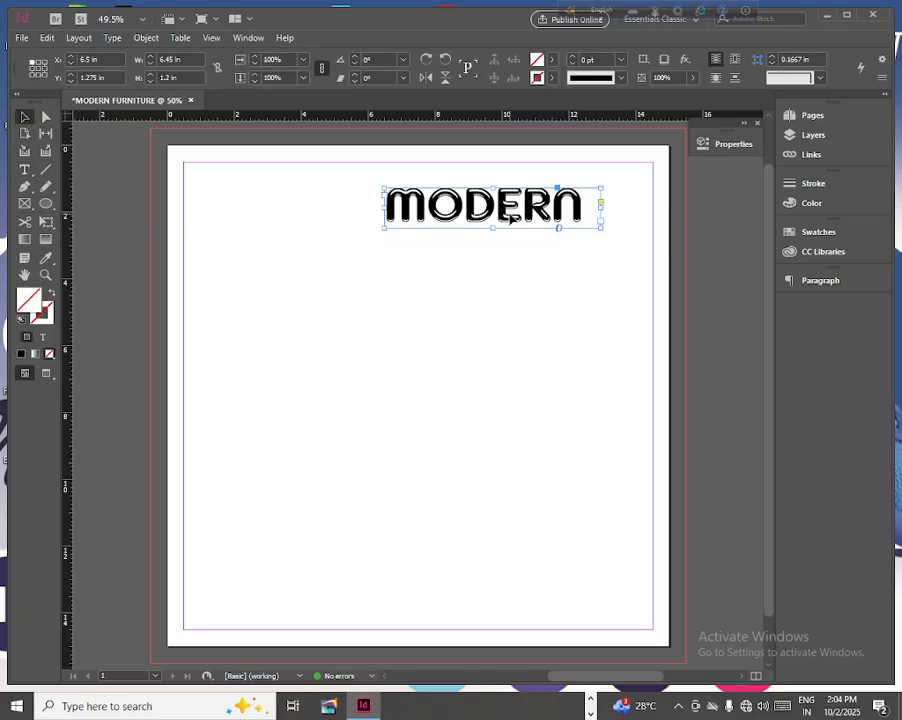
{"action": "left_click_drag", "start_coordinate": [509, 217], "coordinate": [509, 236]}
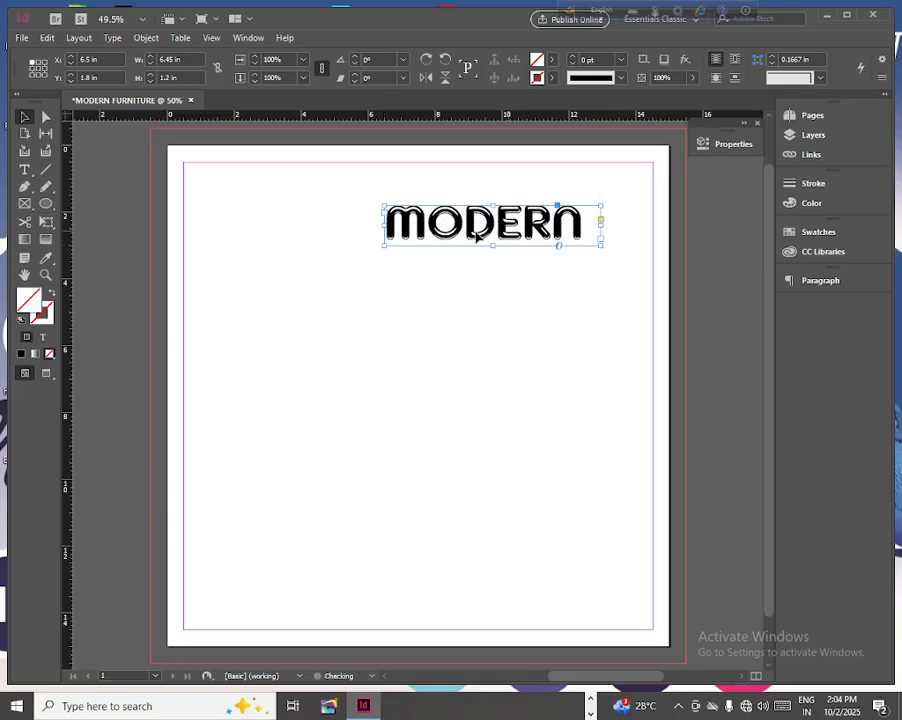
- Draw a rectangle about 2.58 × 3.47 in overlapping the page's upper-left edge and fill it with red ea1f20
{"action": "left_click", "coordinate": [46, 203]}
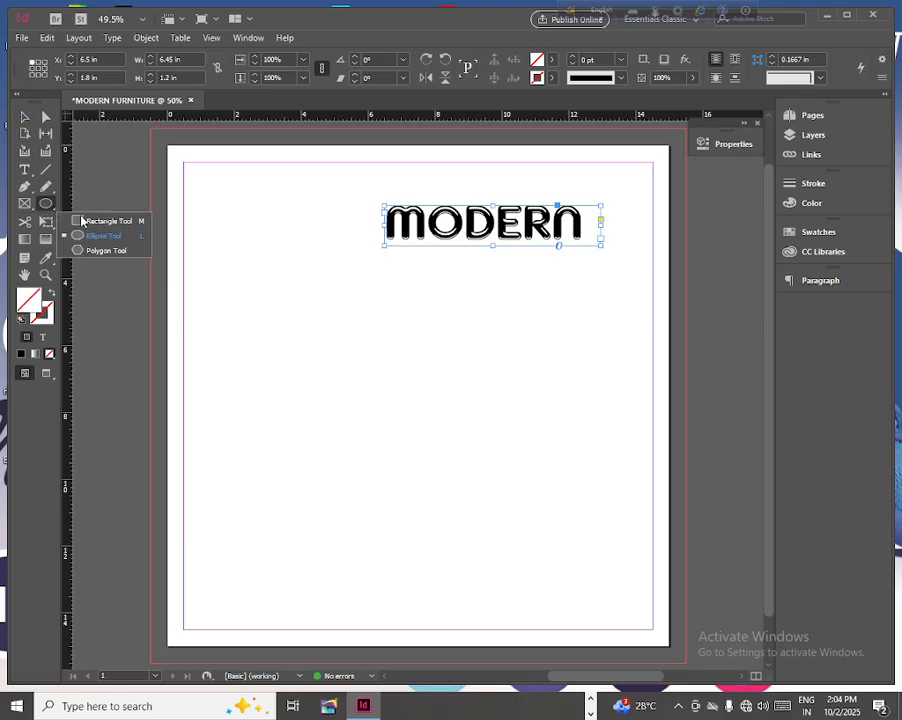
{"action": "left_click", "coordinate": [101, 221]}
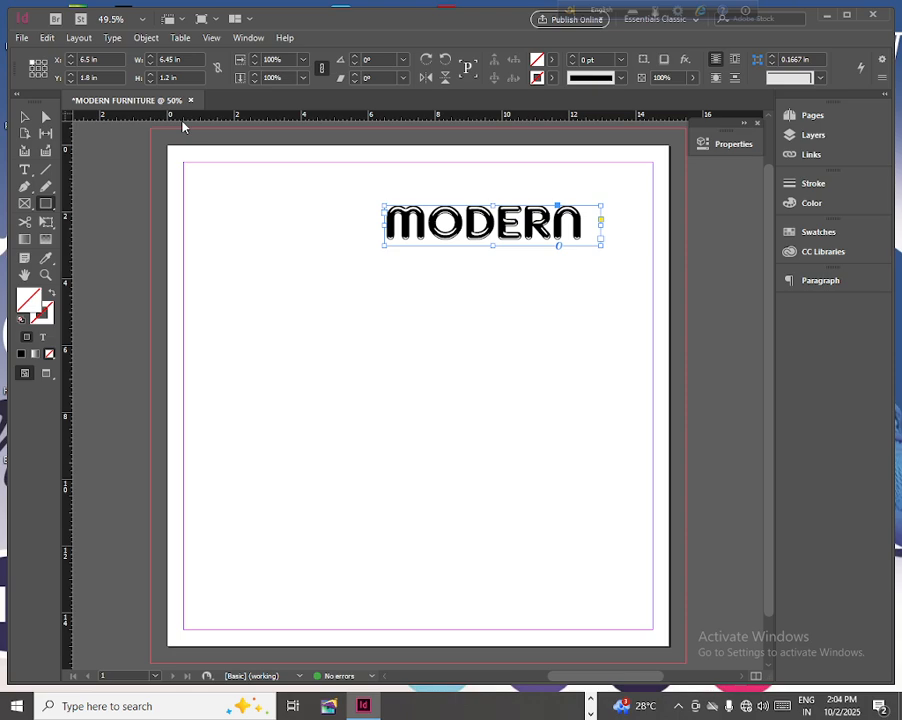
{"action": "key", "text": "ctrl+minus"}
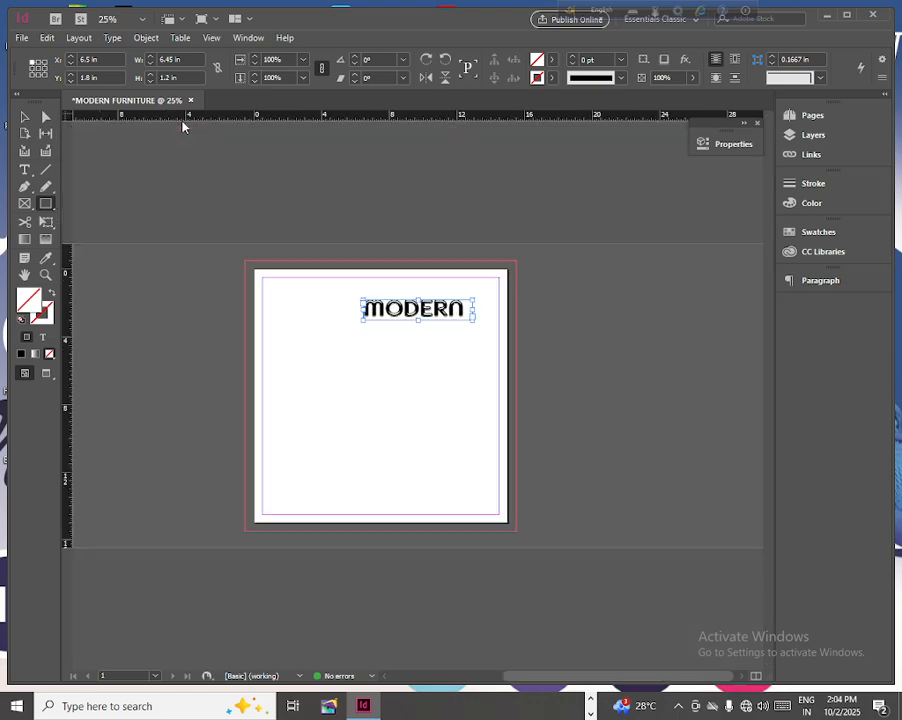
{"action": "left_click_drag", "start_coordinate": [256, 246], "coordinate": [299, 303]}
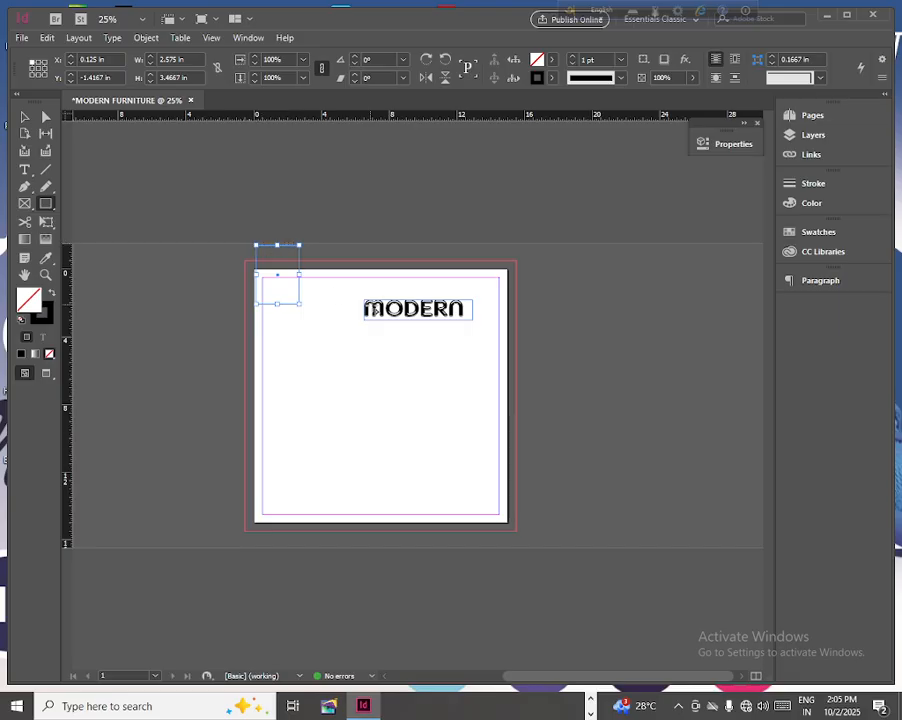
{"action": "double_click", "coordinate": [30, 301]}
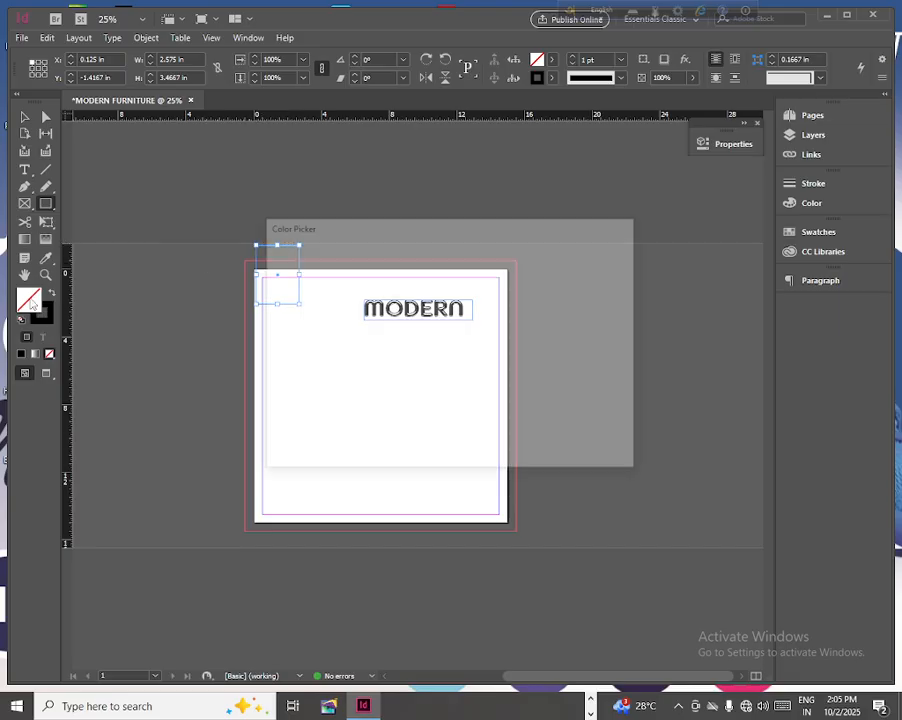
{"action": "left_click", "coordinate": [466, 284]}
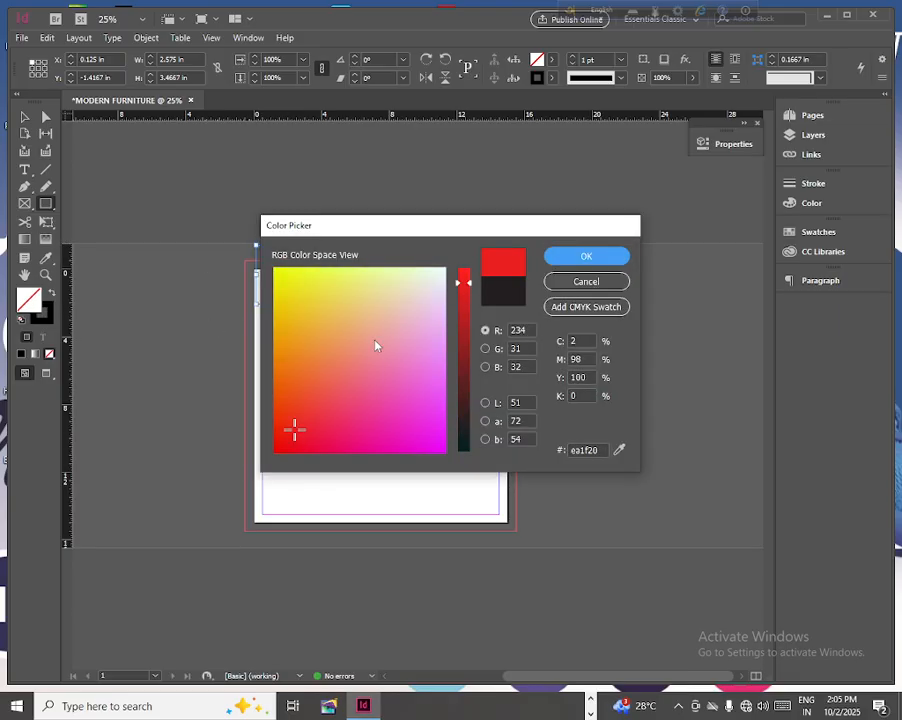
{"action": "left_click", "coordinate": [578, 256]}
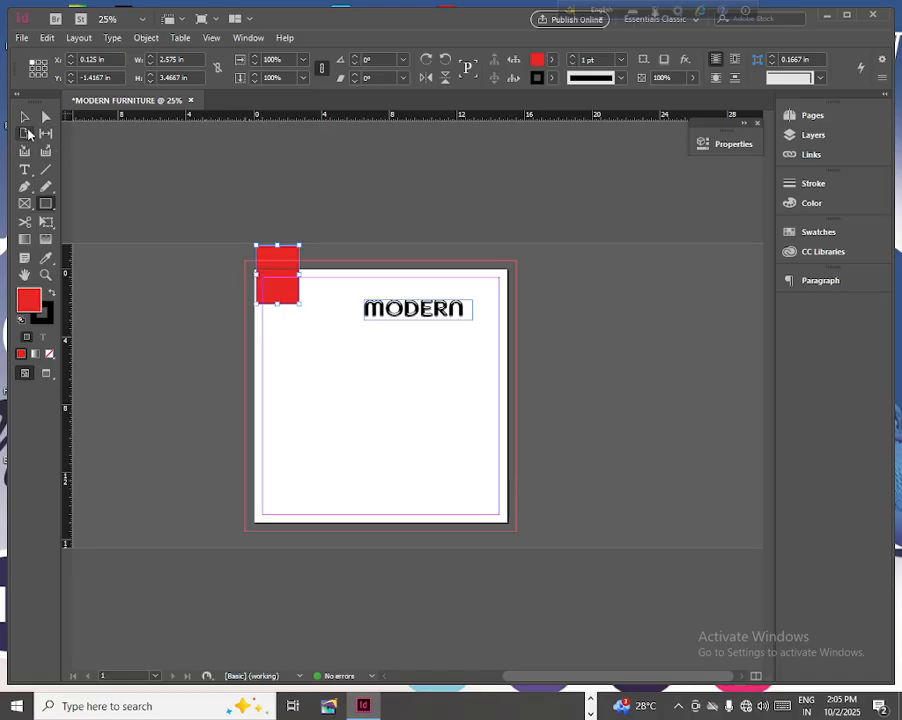
- Round all corners of the red rectangle to about 0.7 in
{"action": "left_click", "coordinate": [25, 117]}
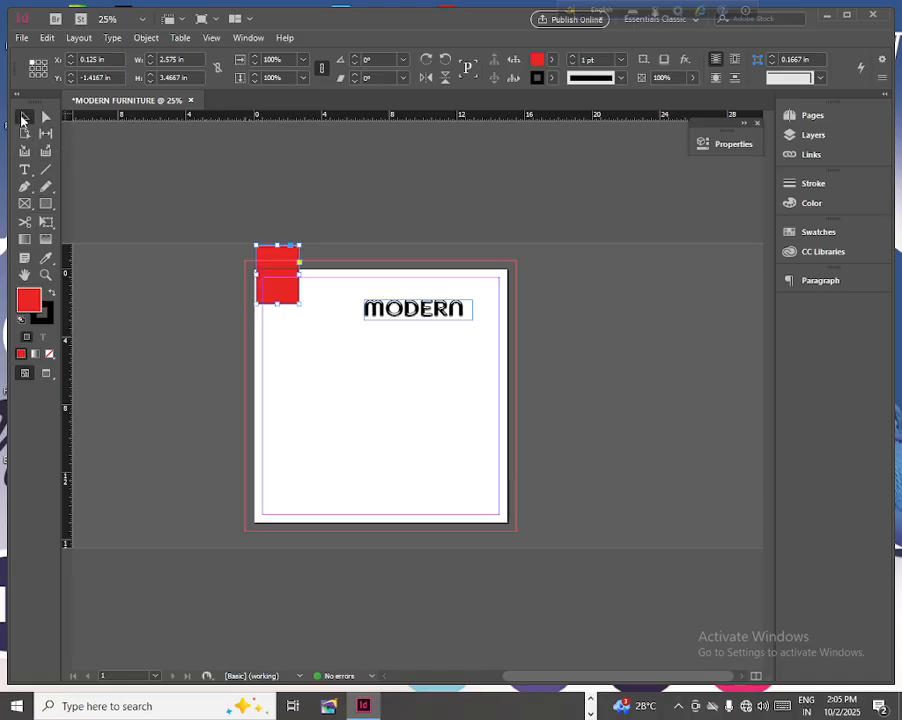
{"action": "left_click", "coordinate": [297, 258]}
{"action": "left_click_drag", "start_coordinate": [297, 255], "coordinate": [288, 248]}
- Nudge the red rounded rectangle right and down to about X 0.85 in, Y -1.22 in
{"action": "key", "text": "ctrl+equal"}
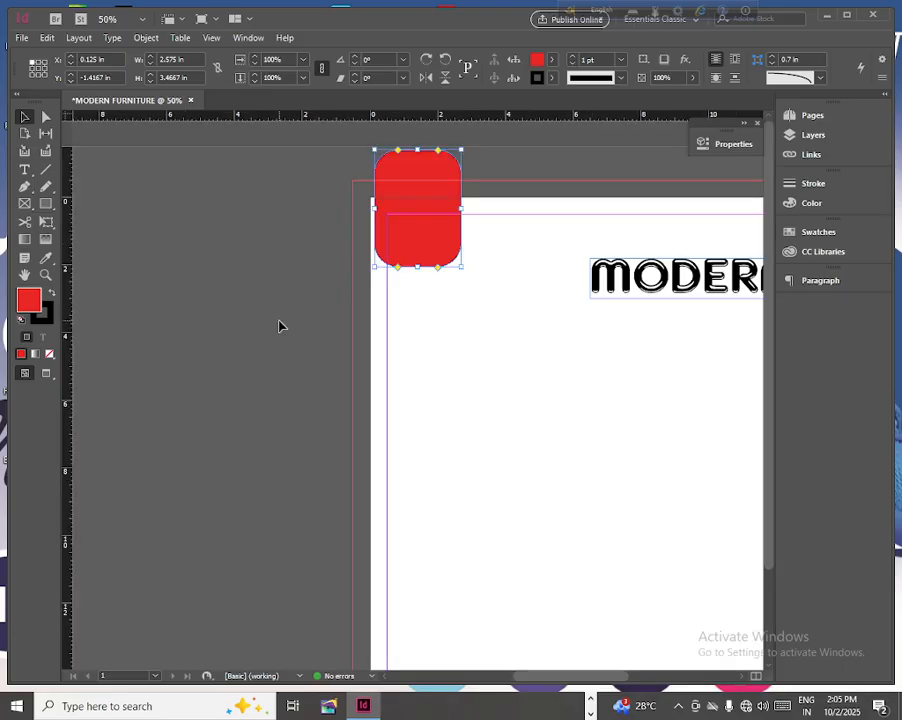
{"action": "left_click_drag", "start_coordinate": [555, 676], "coordinate": [592, 686]}
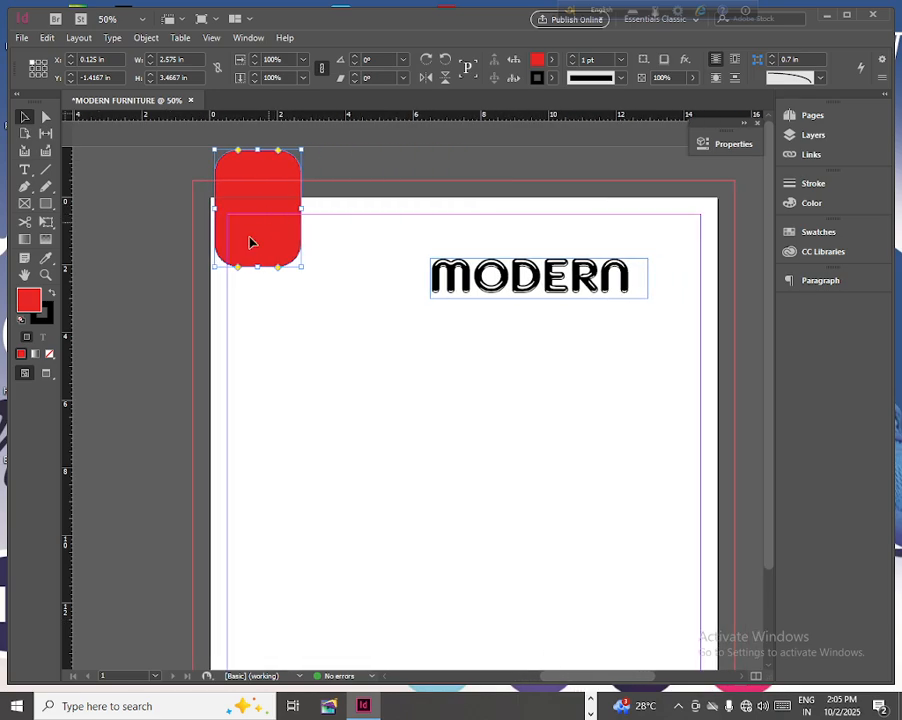
{"action": "key", "text": "Right"}
{"action": "key", "text": "Right"}
{"action": "key", "text": "Right"}
{"action": "key", "text": "Right"}
{"action": "key", "text": "Right"}
{"action": "key", "text": "Right"}
{"action": "key", "text": "Right"}
{"action": "key", "text": "Right"}
{"action": "key", "text": "Right"}
{"action": "key", "text": "Right"}
{"action": "key", "text": "Right"}
{"action": "key", "text": "Right"}
{"action": "key", "text": "Right"}
{"action": "key", "text": "Right"}
{"action": "key", "text": "Right"}
{"action": "key", "text": "Right"}
{"action": "key", "text": "Right"}
{"action": "key", "text": "Right"}
{"action": "key", "text": "Right"}
{"action": "key", "text": "Right"}
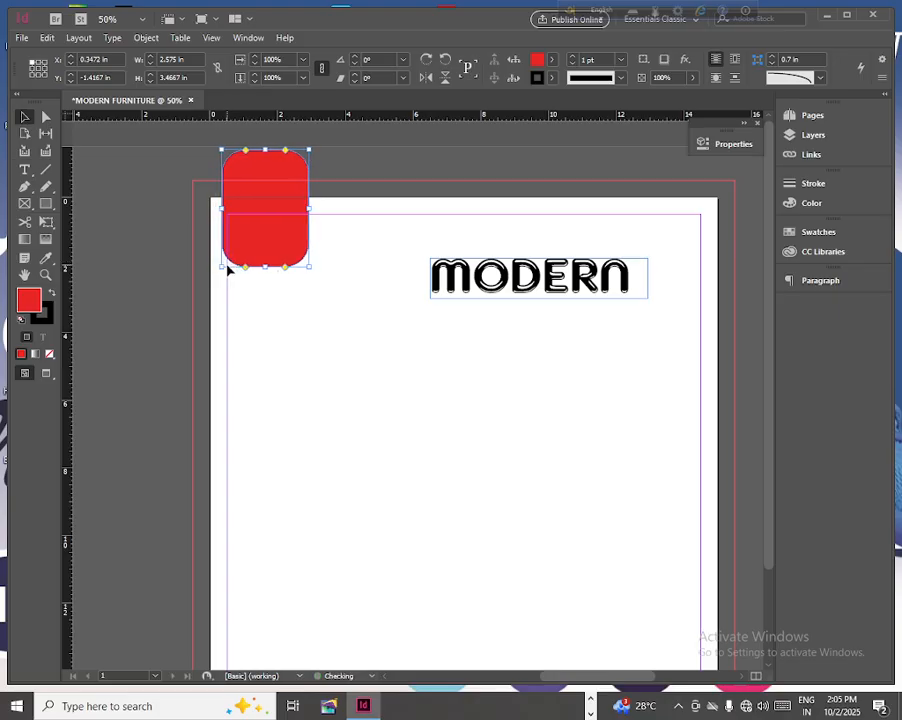
{"action": "key", "text": "Right"}
{"action": "key", "text": "Right"}
{"action": "key", "text": "Right"}
{"action": "key", "text": "Right"}
{"action": "key", "text": "Right"}
{"action": "key", "text": "Right"}
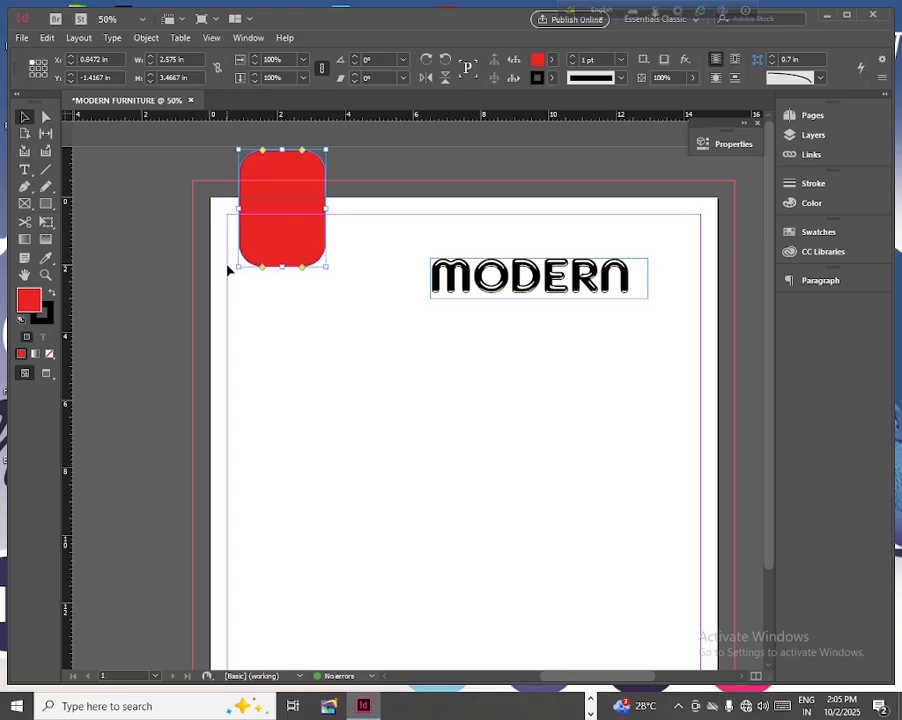
{"action": "key", "text": "Down"}
{"action": "key", "text": "Down"}
{"action": "key", "text": "Down"}
{"action": "key", "text": "Down"}
{"action": "key", "text": "Down"}
{"action": "key", "text": "Down"}
{"action": "key", "text": "Down"}
{"action": "key", "text": "Down"}
{"action": "key", "text": "Down"}
{"action": "key", "text": "Down"}
{"action": "key", "text": "Down"}
{"action": "key", "text": "Down"}
{"action": "key", "text": "Down"}
{"action": "key", "text": "Down"}
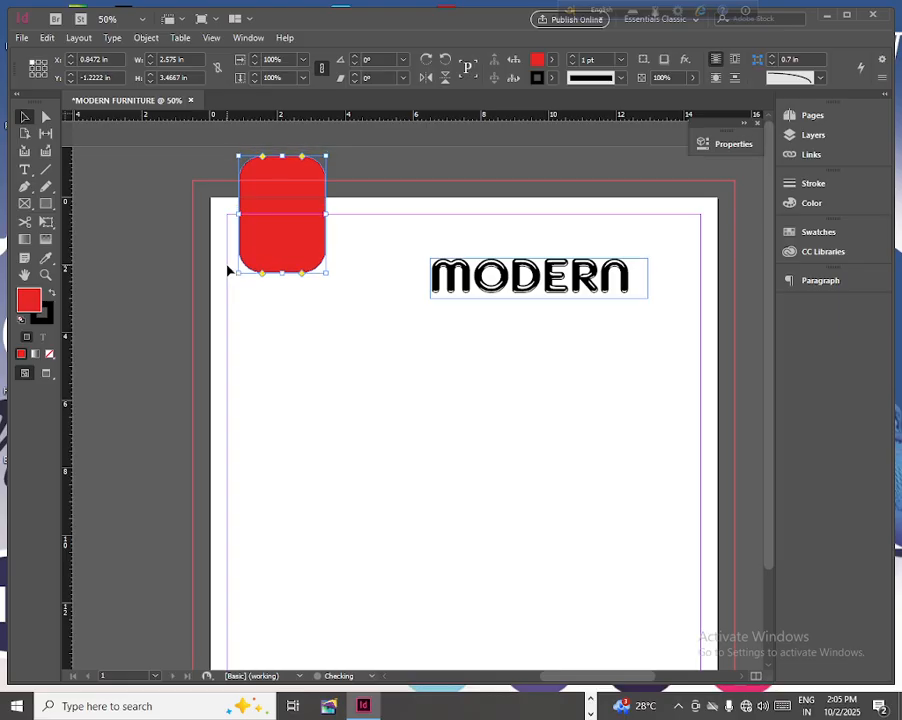
- Create a text frame about 2.8 × 1.08 in below the red shape and enter LOGO
{"action": "left_click", "coordinate": [24, 169]}
{"action": "left_click_drag", "start_coordinate": [246, 297], "coordinate": [342, 327]}
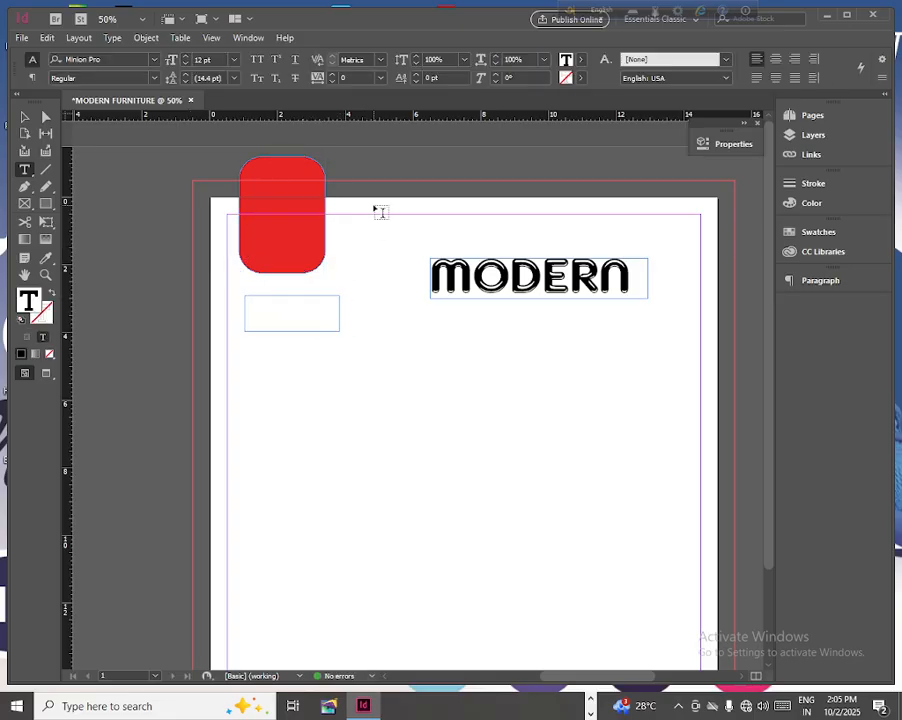
{"action": "type", "text": "LOGO"}
- Set the LOGO text to 60 pt and color it with the [Paper] swatch
{"action": "left_click_drag", "start_coordinate": [263, 296], "coordinate": [232, 294]}
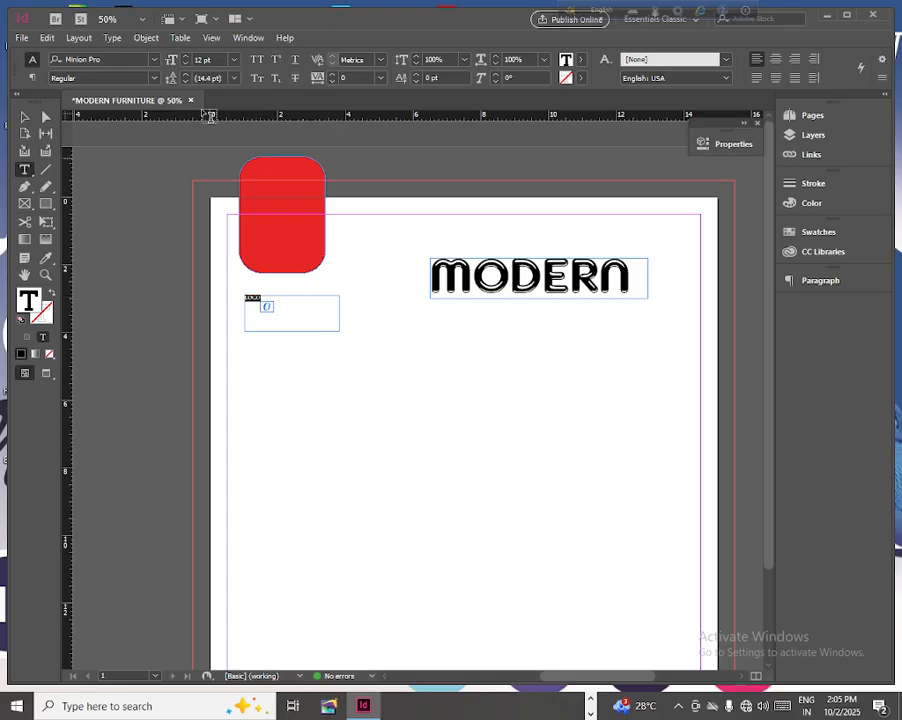
{"action": "left_click", "coordinate": [234, 61]}
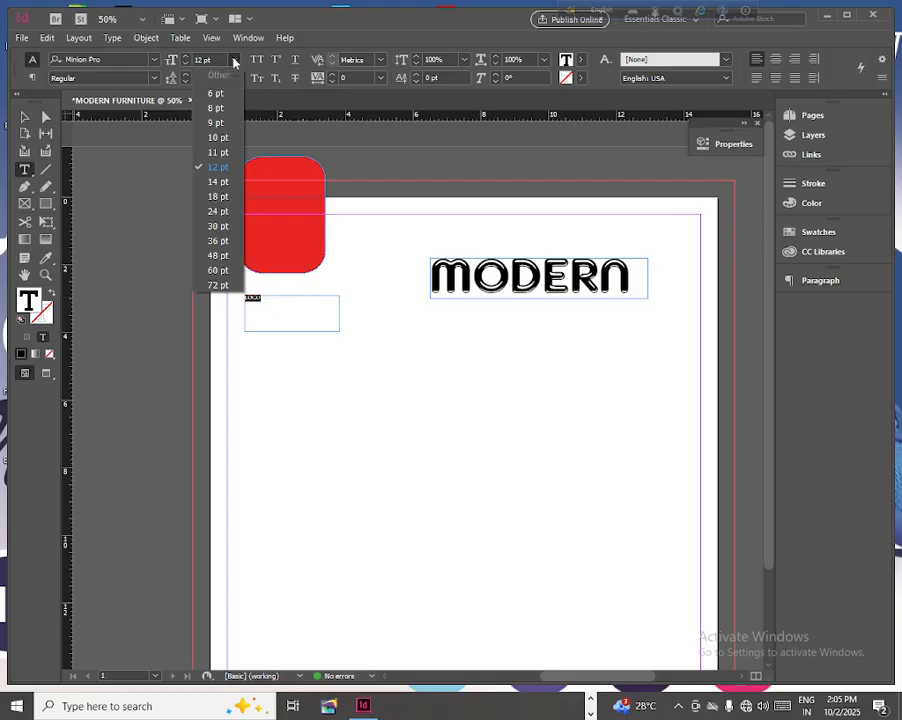
{"action": "left_click", "coordinate": [214, 240]}
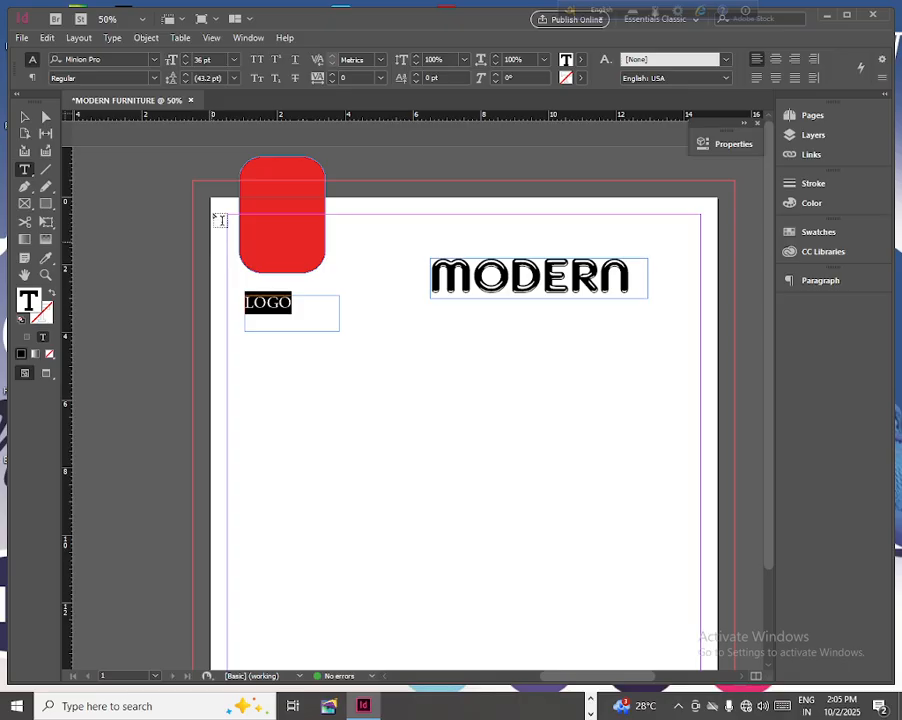
{"action": "left_click", "coordinate": [233, 61]}
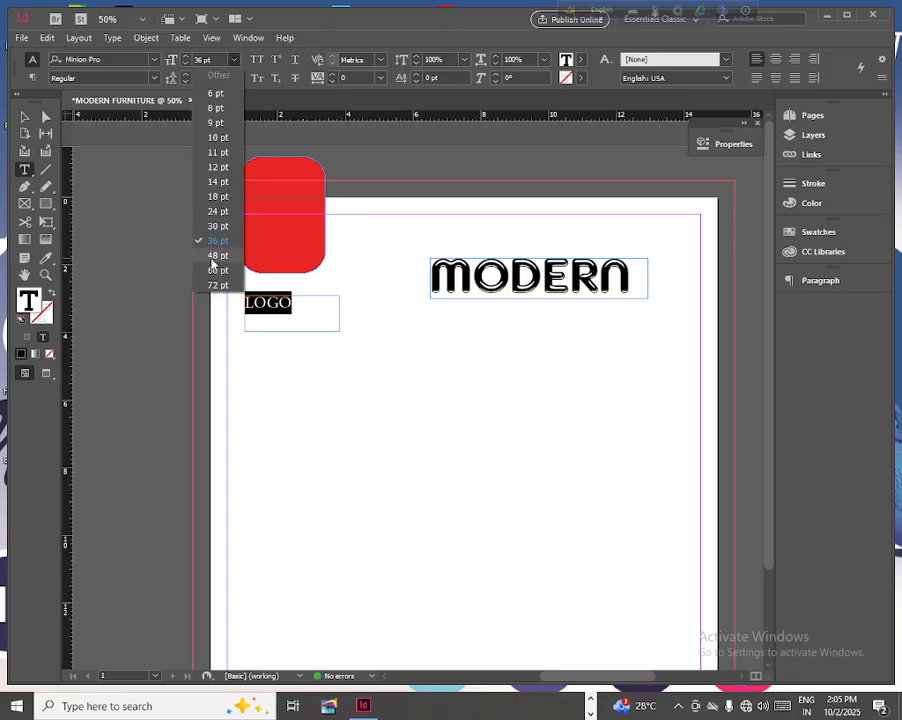
{"action": "left_click", "coordinate": [215, 256]}
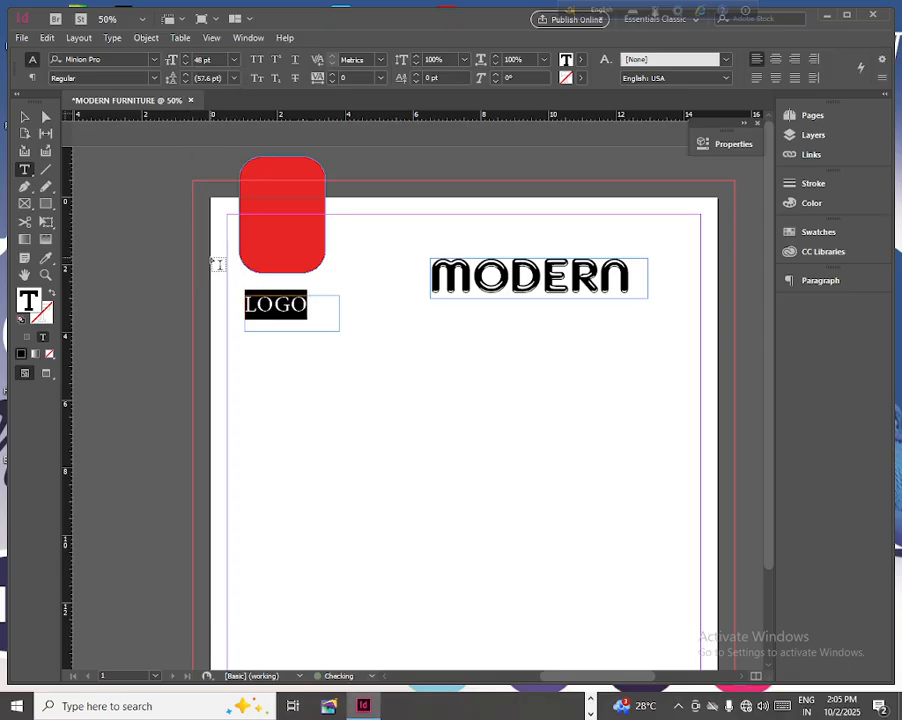
{"action": "left_click", "coordinate": [233, 61]}
{"action": "left_click", "coordinate": [215, 271]}
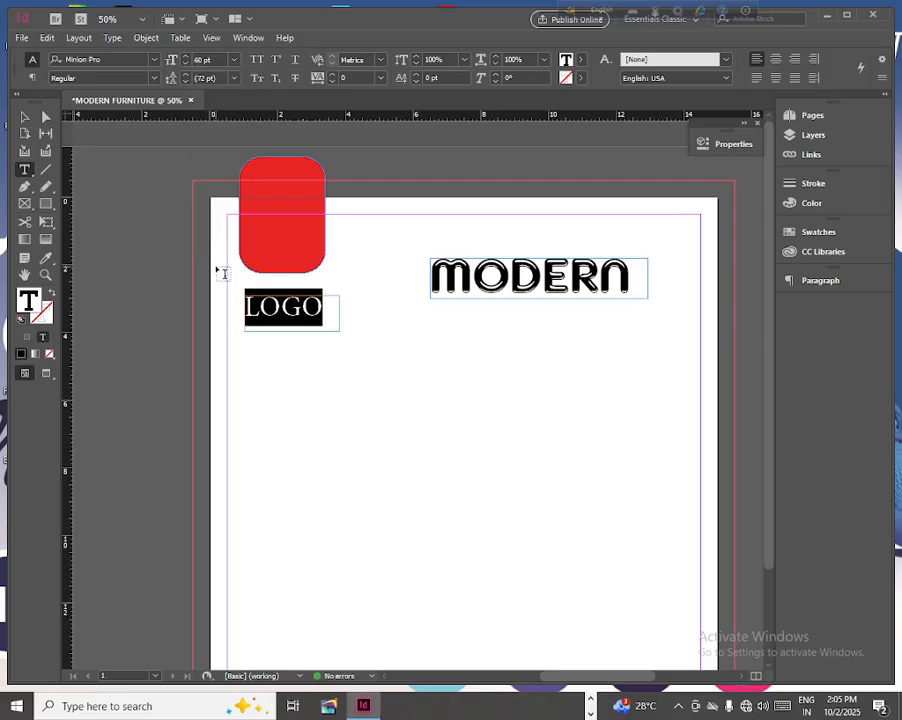
{"action": "left_click", "coordinate": [582, 60]}
{"action": "left_click", "coordinate": [452, 133]}
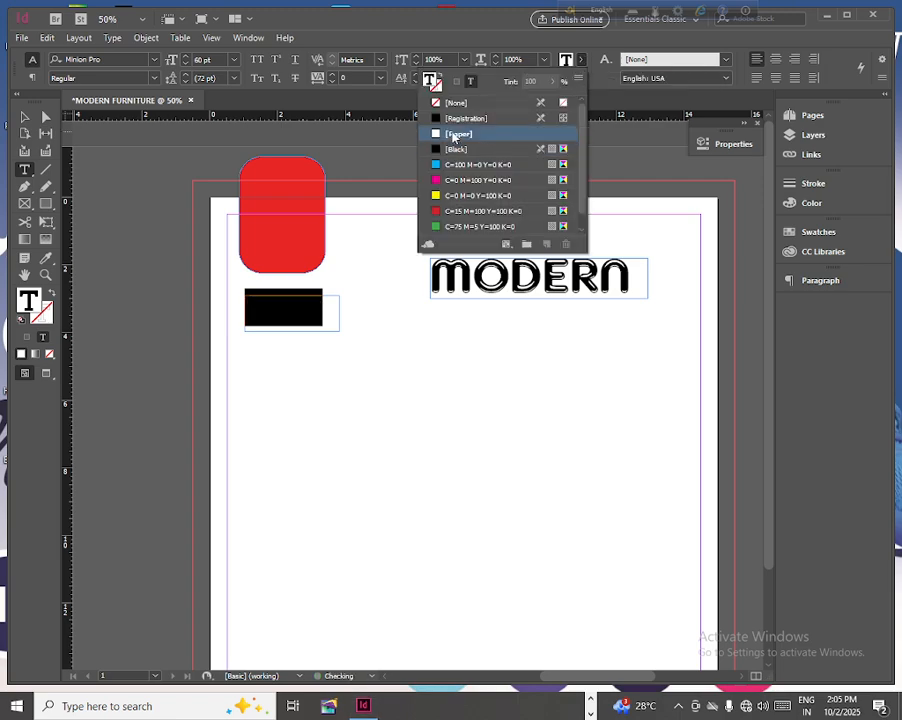
- Fit the LOGO frame to about 2.33 × 0.9 in and place it over the red shape at about X 1 in, Y 0.38 in
{"action": "left_click", "coordinate": [25, 117]}
{"action": "left_click", "coordinate": [286, 311]}
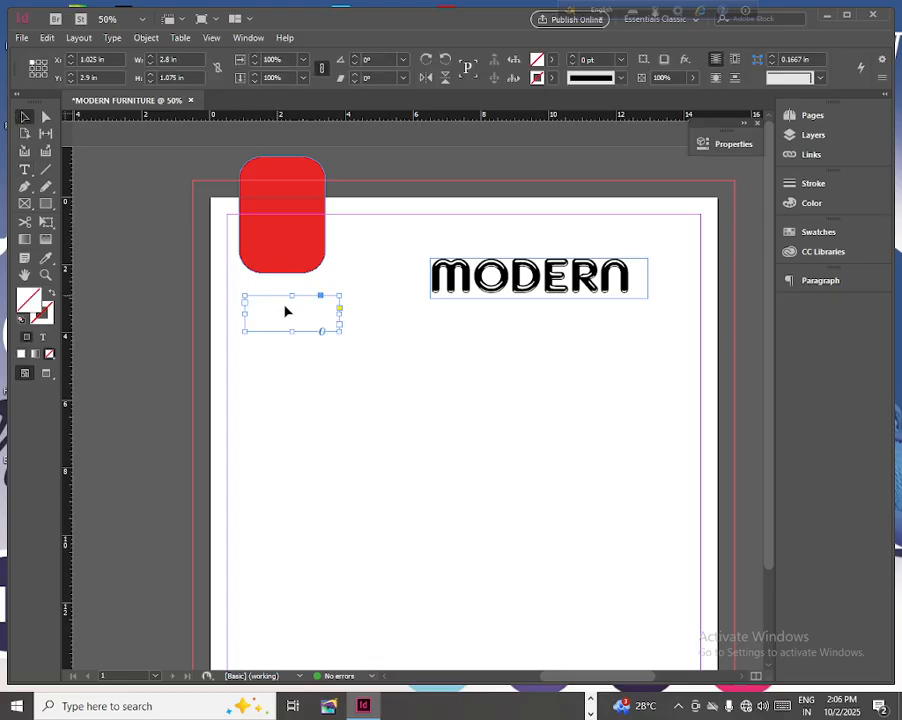
{"action": "left_click_drag", "start_coordinate": [286, 318], "coordinate": [322, 240]}
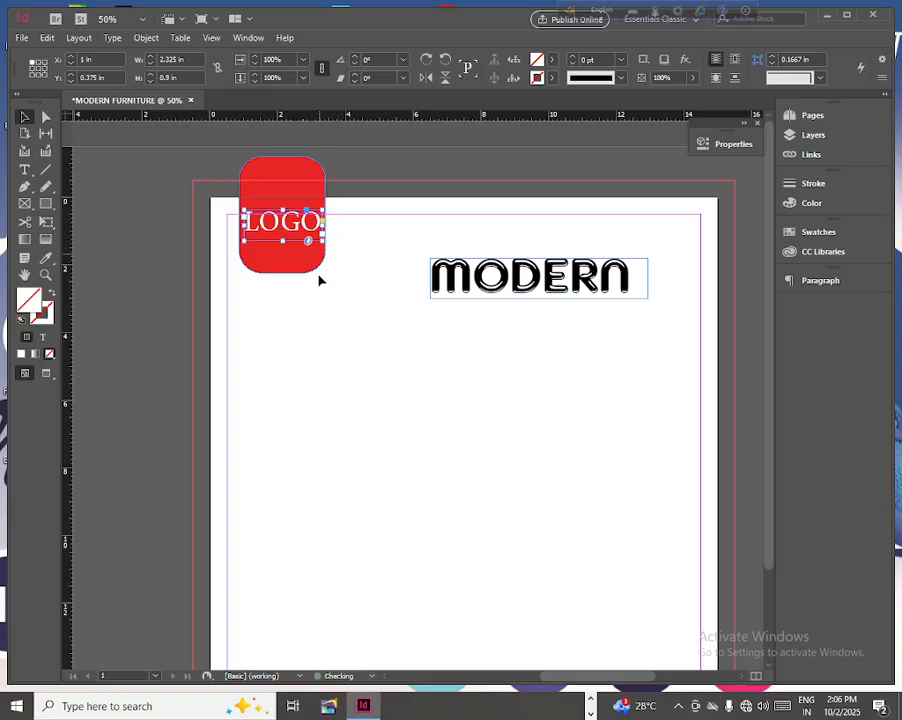
- Draw a rectangle about 5.4 × 1.2 in below the MODERN heading and show its full properties
{"action": "left_click", "coordinate": [47, 204]}
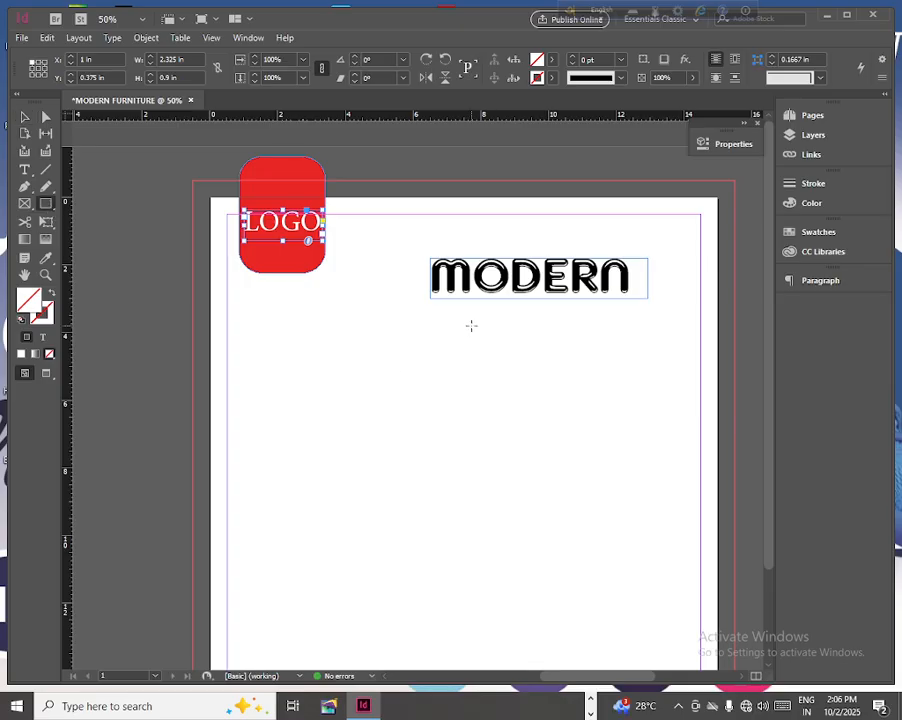
{"action": "left_click_drag", "start_coordinate": [469, 320], "coordinate": [652, 361]}
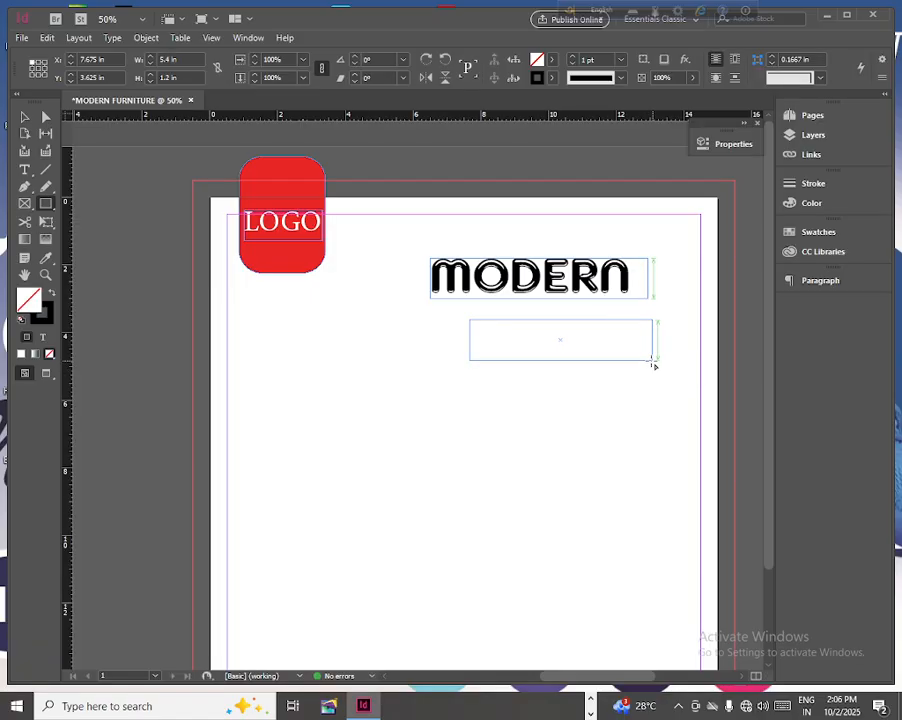
{"action": "left_click", "coordinate": [733, 148]}
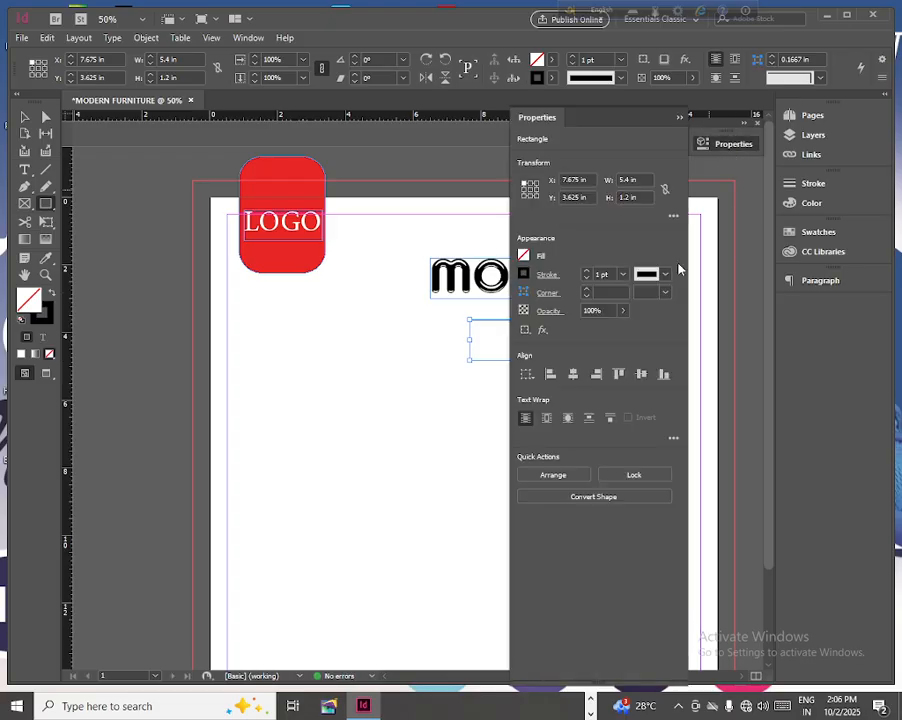
- Set all corner sizes of the rectangle to 0 in, unlink them, and make the bottom-left and top-right corners Rounded
{"action": "left_click", "coordinate": [550, 297]}
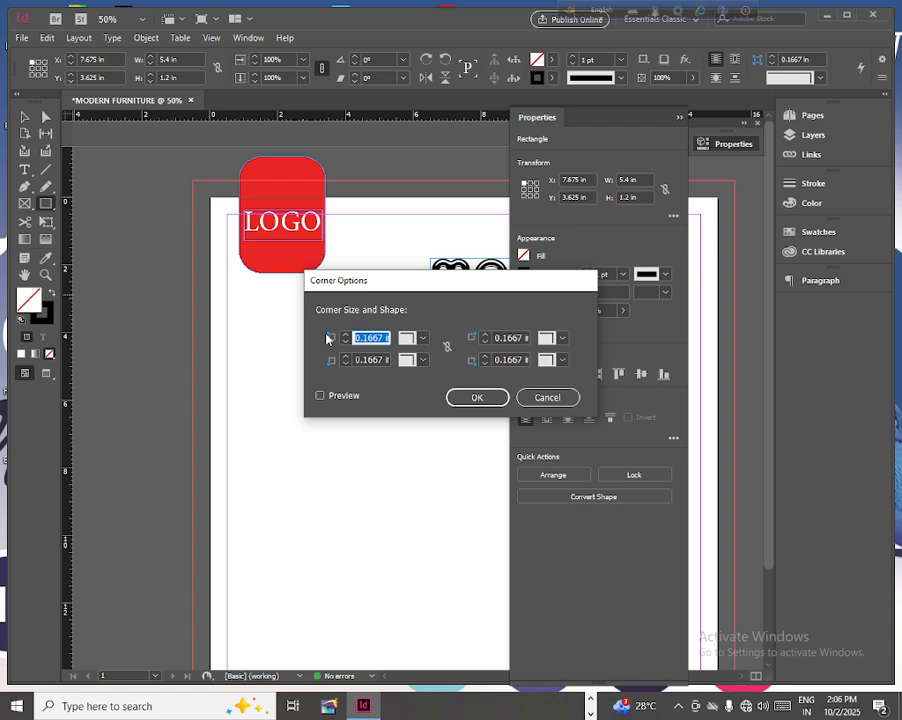
{"action": "type", "text": "0"}
{"action": "left_click", "coordinate": [448, 347]}
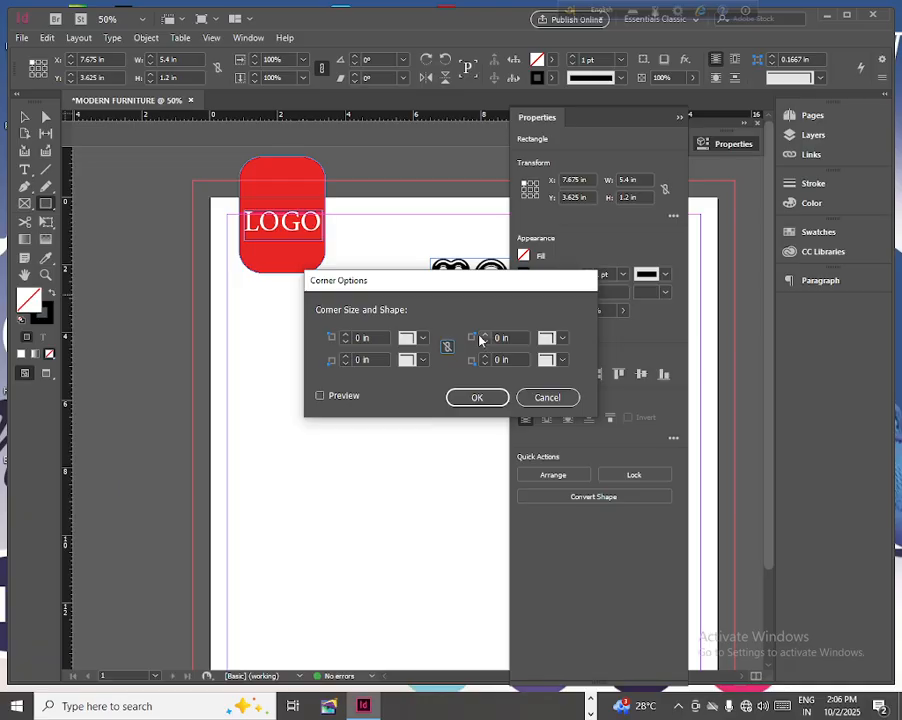
{"action": "left_click", "coordinate": [423, 360]}
{"action": "left_click", "coordinate": [428, 450]}
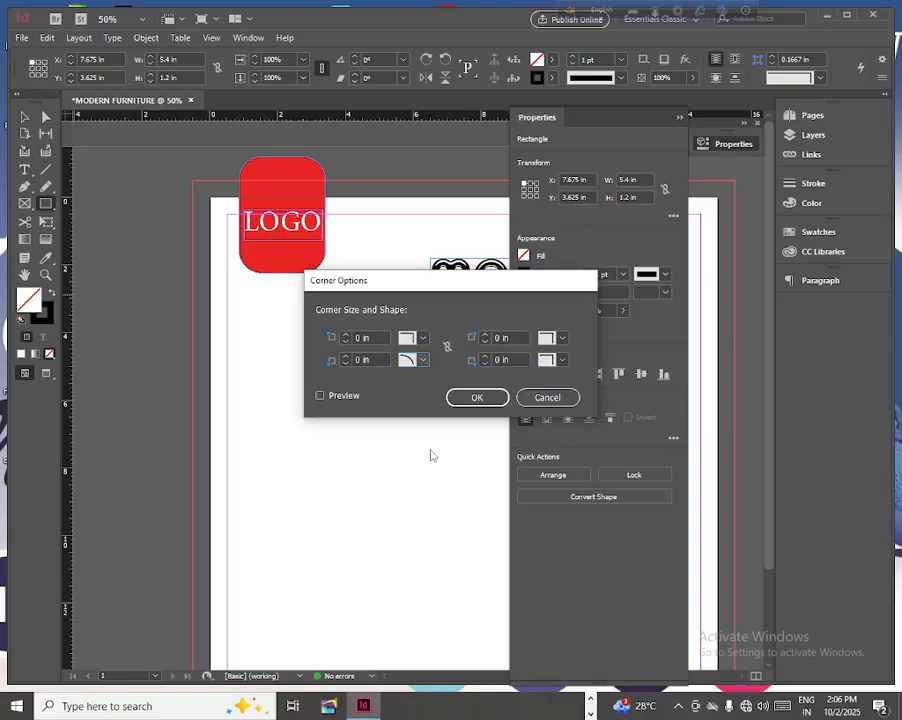
{"action": "left_click", "coordinate": [561, 339]}
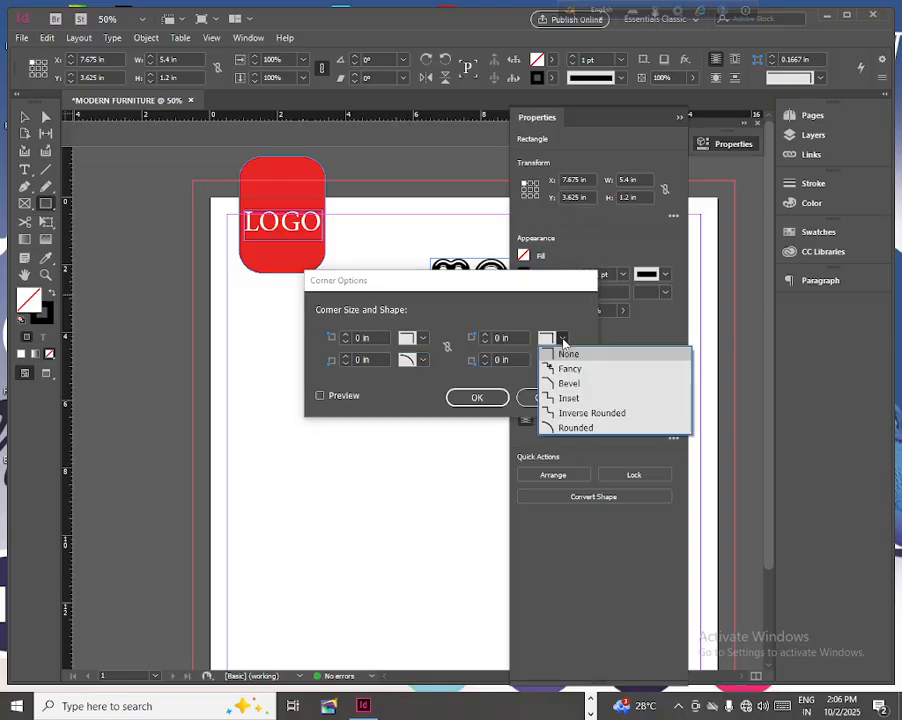
{"action": "left_click", "coordinate": [572, 426]}
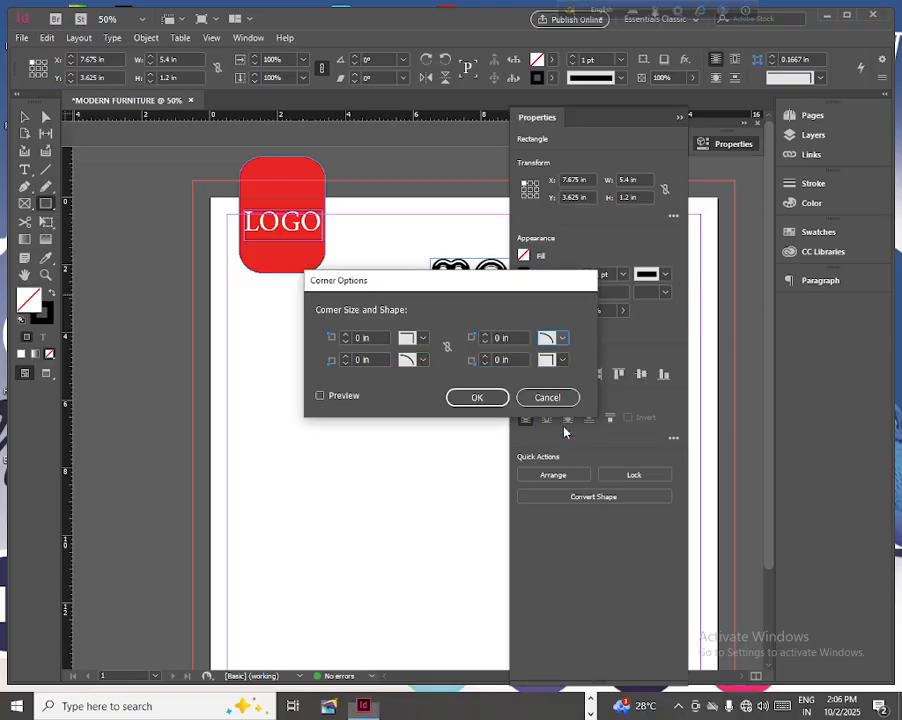
- Enlarge the rectangle's top-right corner size to about 7.31 in, increase the bottom-left corner size, and apply the corner options
{"action": "left_click", "coordinate": [485, 337]}
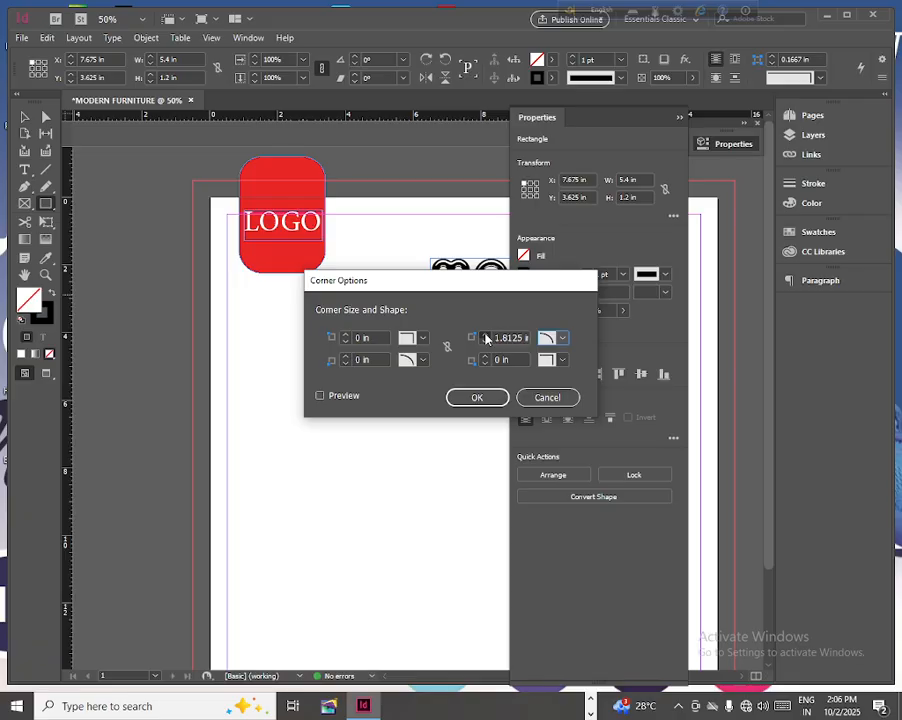
{"action": "left_click_drag", "start_coordinate": [485, 338], "coordinate": [488, 339]}
{"action": "left_click_drag", "start_coordinate": [345, 357], "coordinate": [345, 360]}
{"action": "left_click_drag", "start_coordinate": [345, 360], "coordinate": [345, 360]}
{"action": "left_click", "coordinate": [345, 364]}
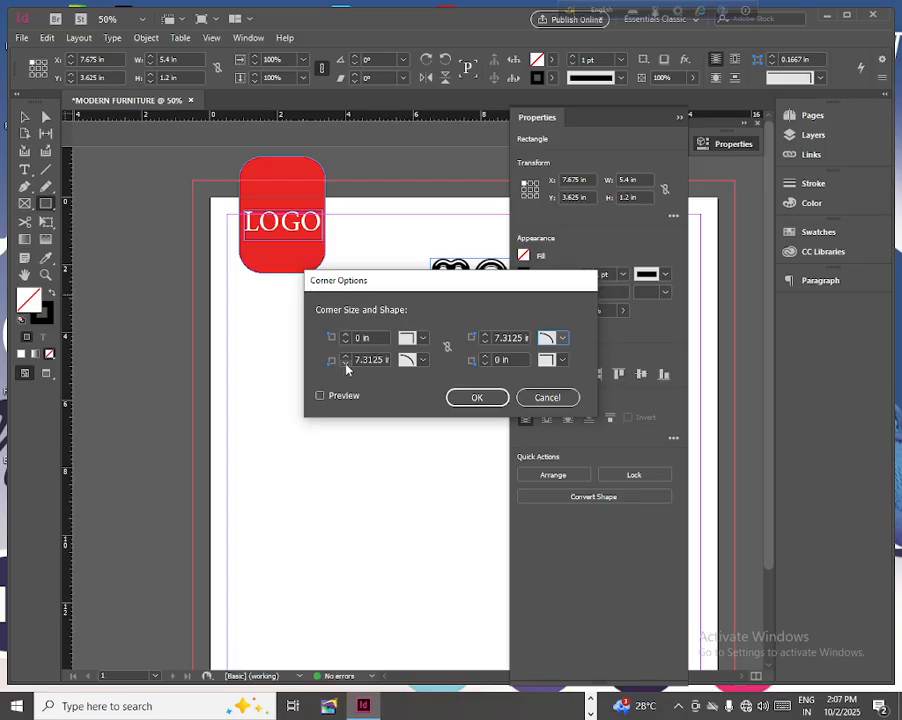
{"action": "left_click", "coordinate": [484, 397]}
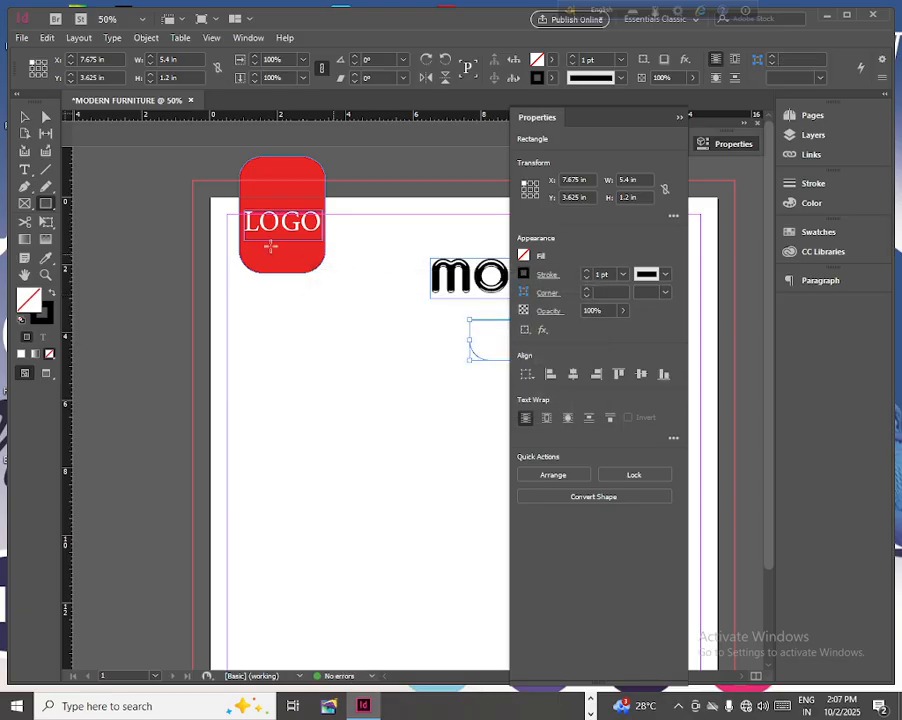
- Copy the red logo badge's appearance onto the rectangle with the Eyedropper, using the Rounded corner shape
{"action": "left_click", "coordinate": [48, 261]}
{"action": "left_click", "coordinate": [290, 252]}
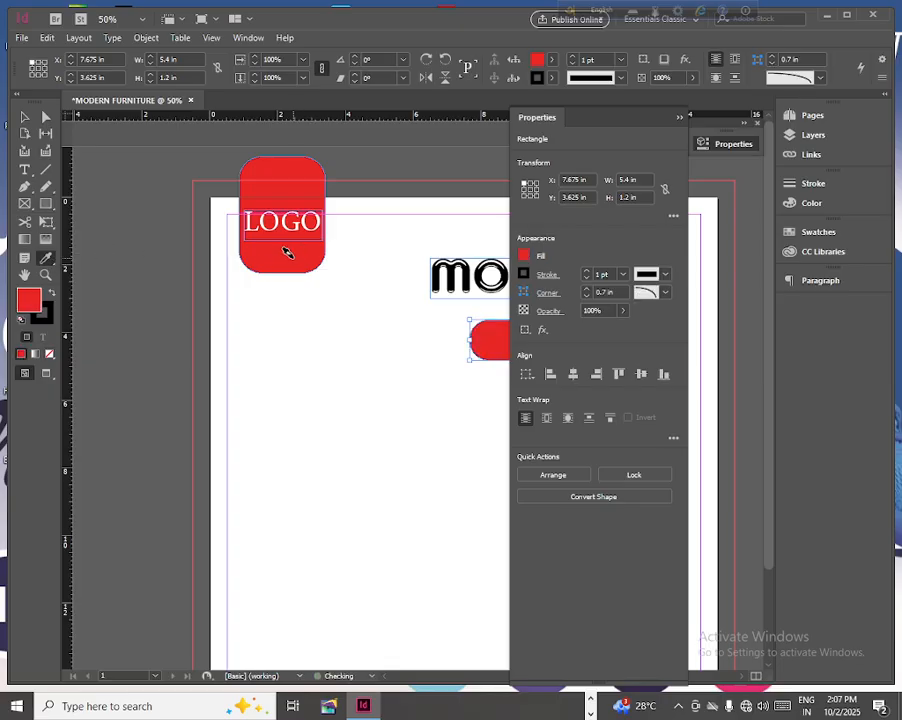
{"action": "left_click", "coordinate": [665, 292]}
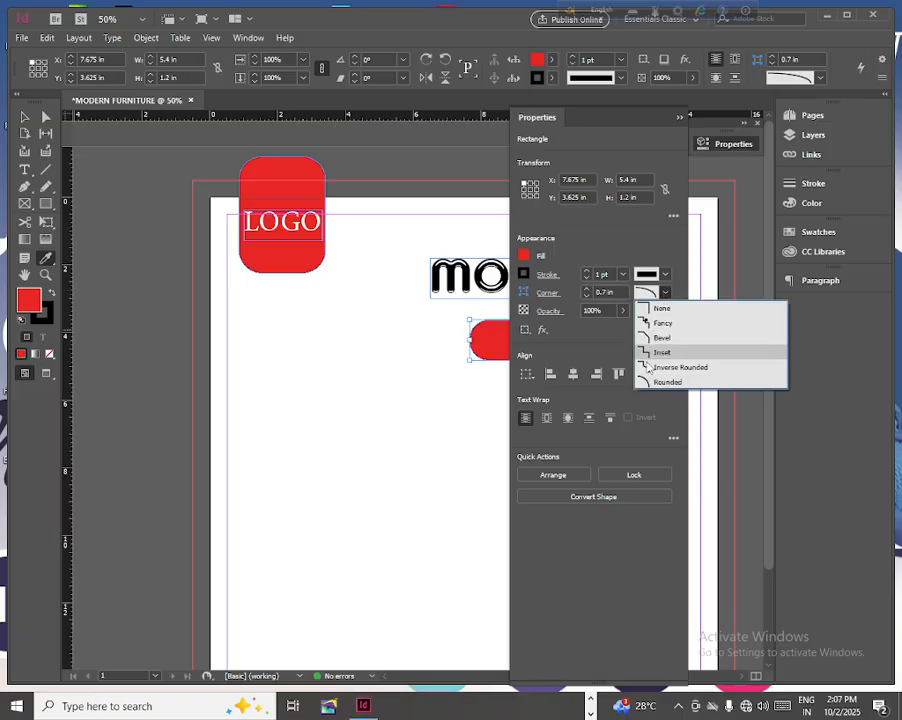
{"action": "left_click", "coordinate": [652, 382]}
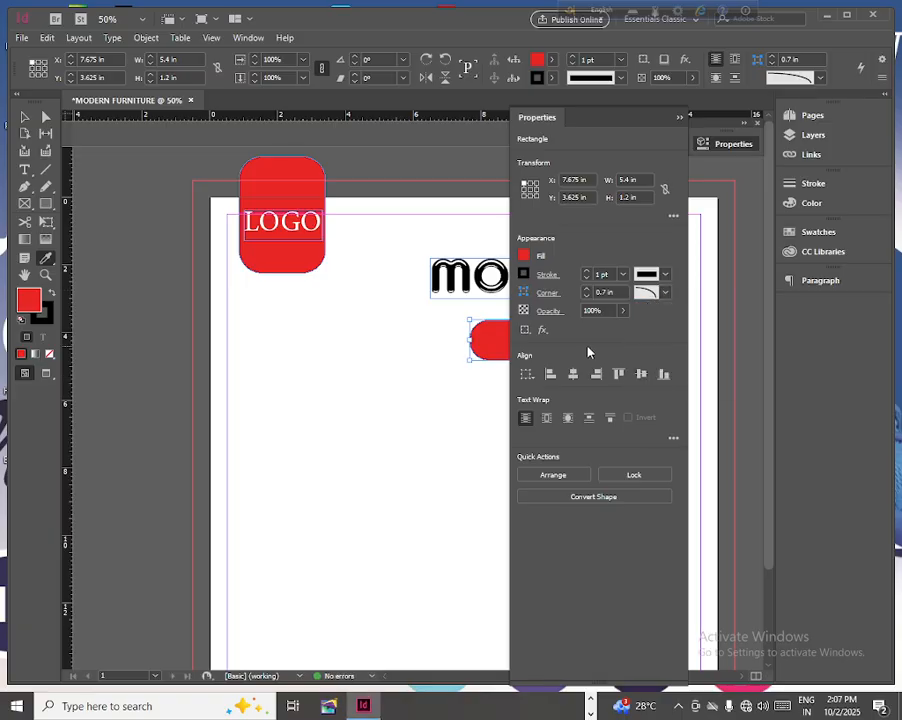
- Set the red bar's top-left and bottom-right corner sizes to 0 in
{"action": "left_click", "coordinate": [549, 293]}
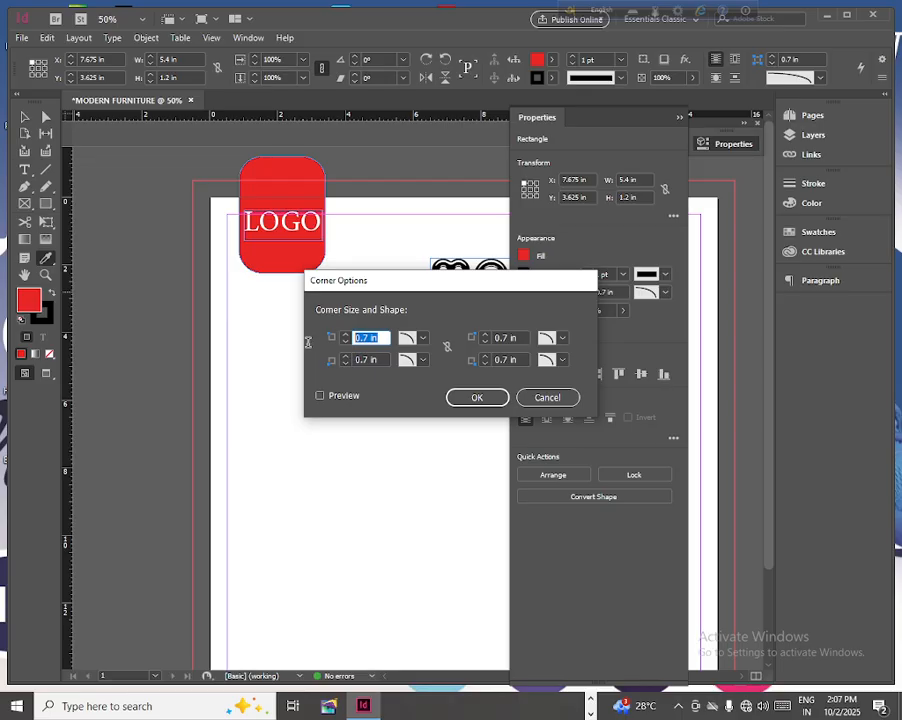
{"action": "type", "text": "0"}
{"action": "left_click", "coordinate": [520, 359]}
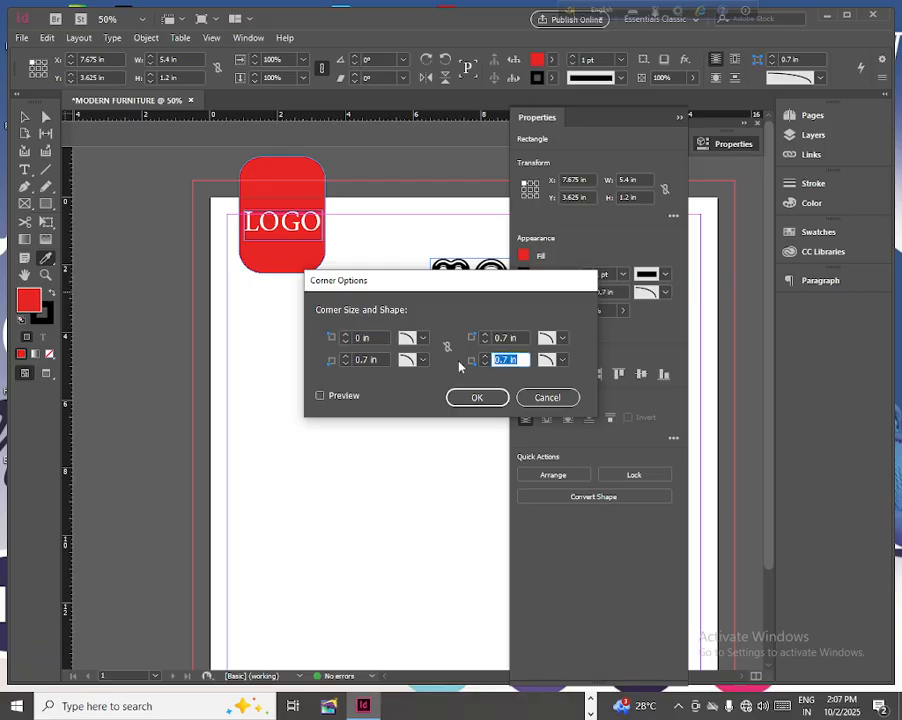
{"action": "type", "text": "0"}
{"action": "left_click", "coordinate": [475, 397]}
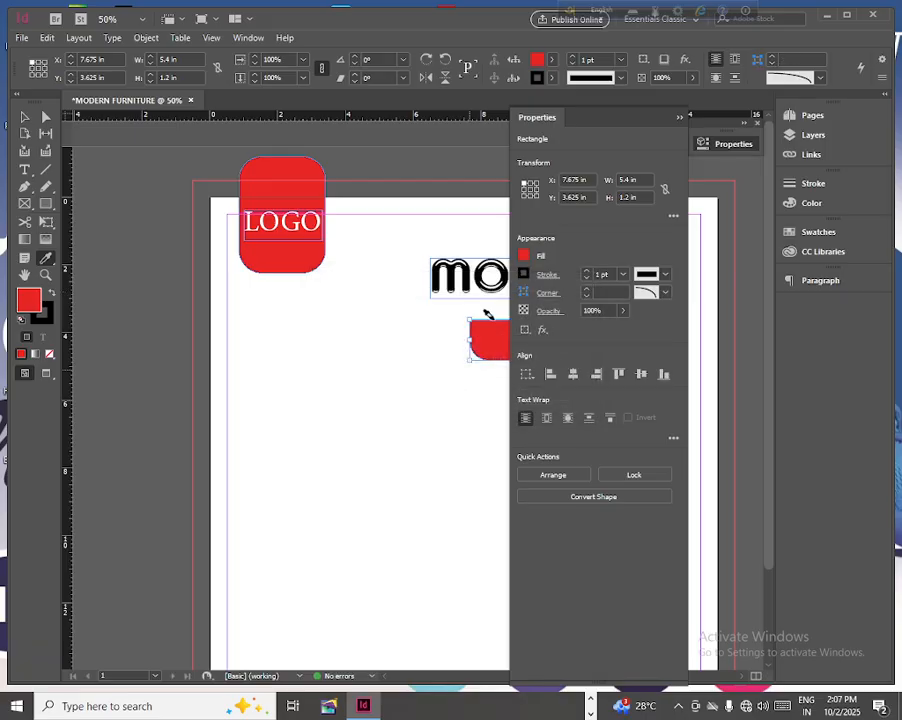
{"action": "left_click", "coordinate": [678, 119]}
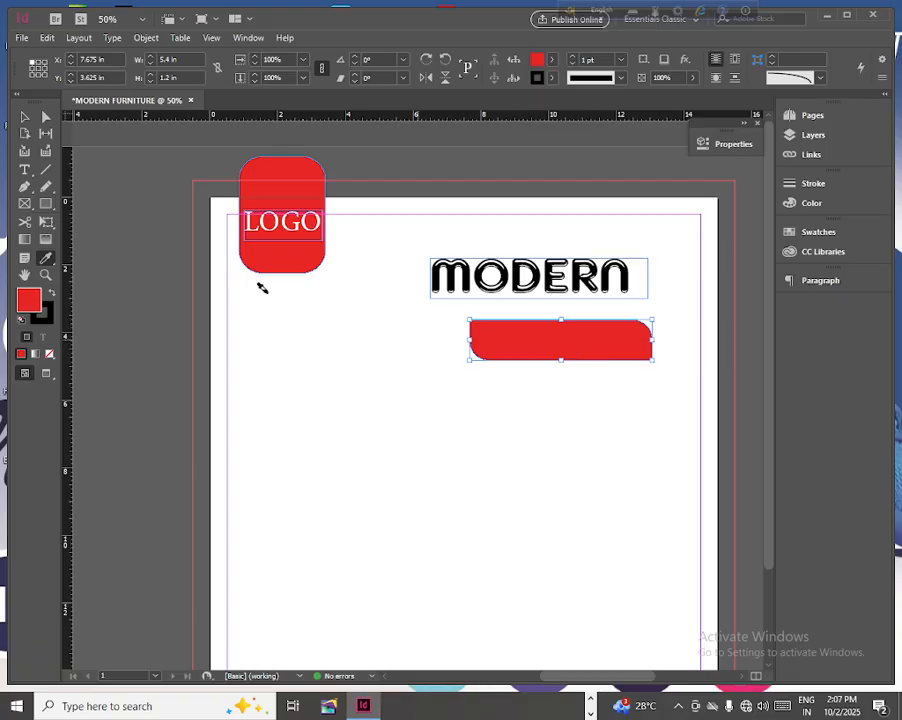
- Copy and paste the red bar, and fill the copy with the gold color e8a919
{"action": "left_click", "coordinate": [46, 37]}
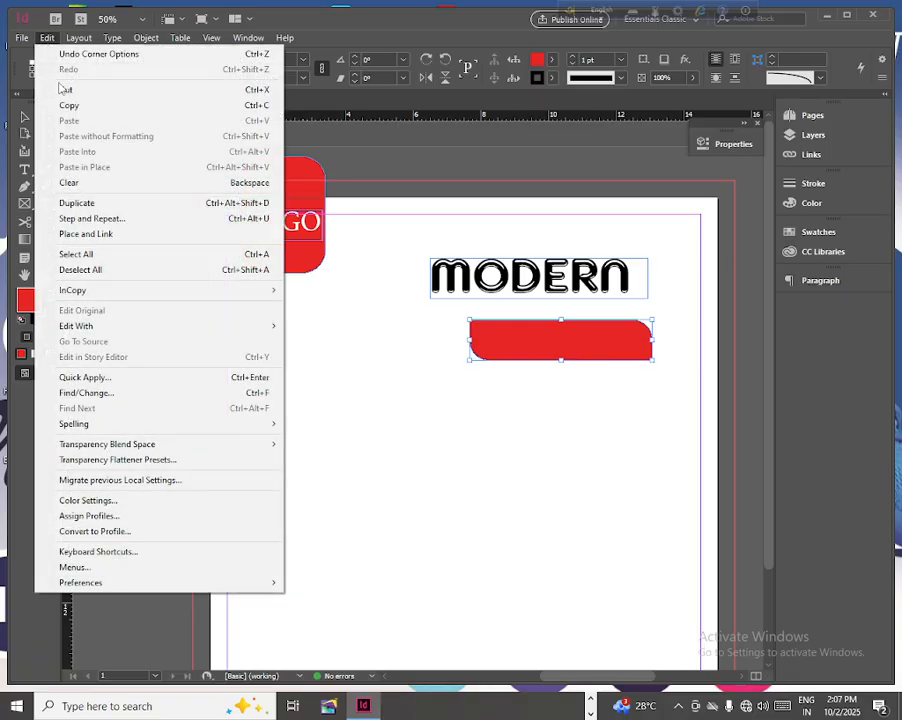
{"action": "left_click", "coordinate": [69, 106]}
{"action": "left_click", "coordinate": [46, 37]}
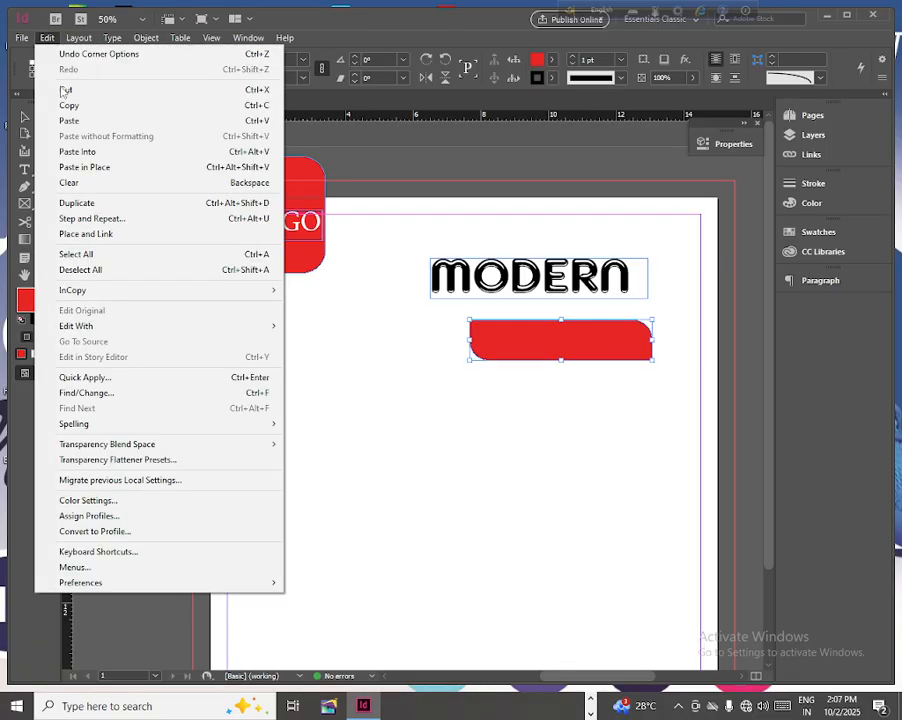
{"action": "left_click", "coordinate": [70, 122]}
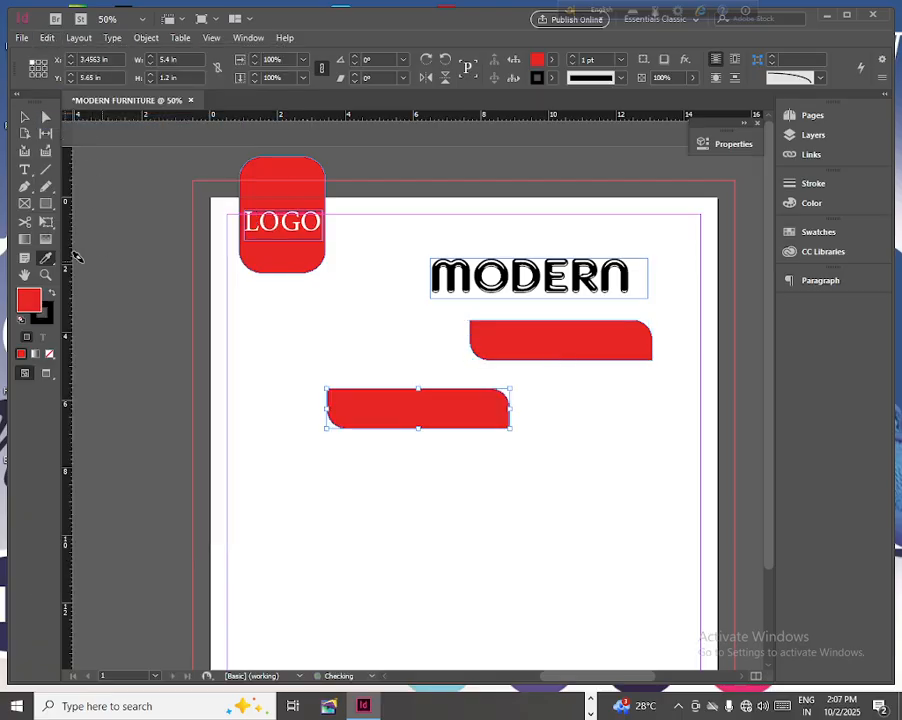
{"action": "double_click", "coordinate": [29, 300]}
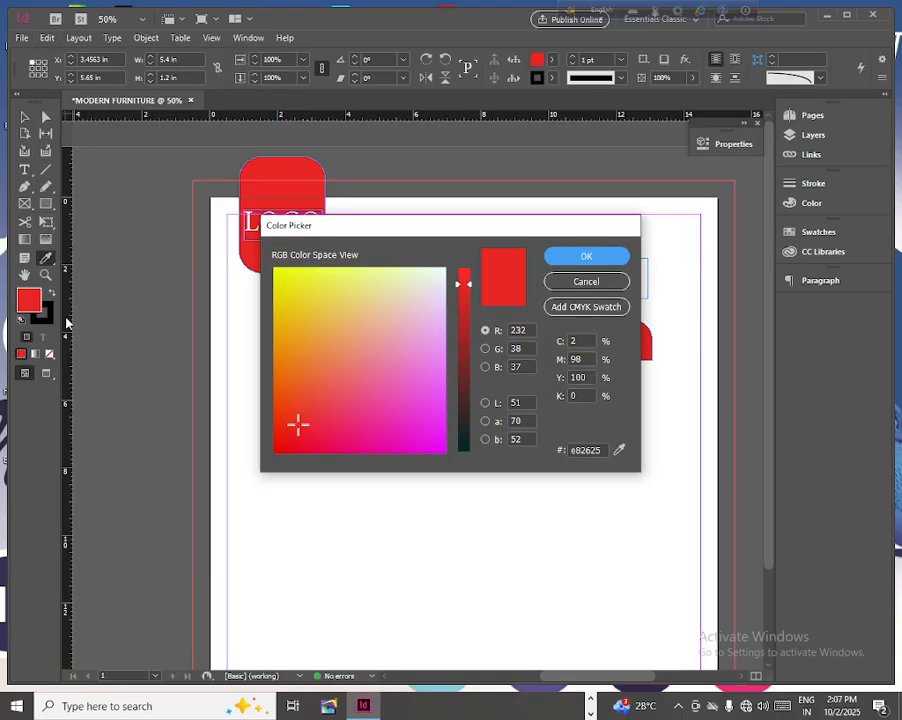
{"action": "left_click", "coordinate": [289, 302]}
{"action": "left_click", "coordinate": [290, 329]}
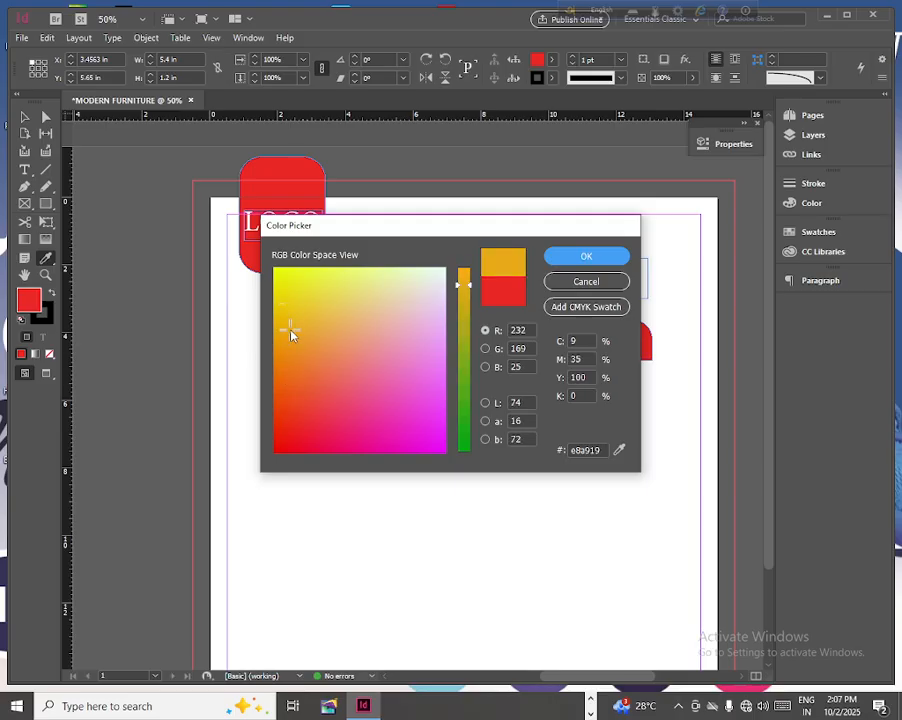
{"action": "left_click", "coordinate": [586, 258]}
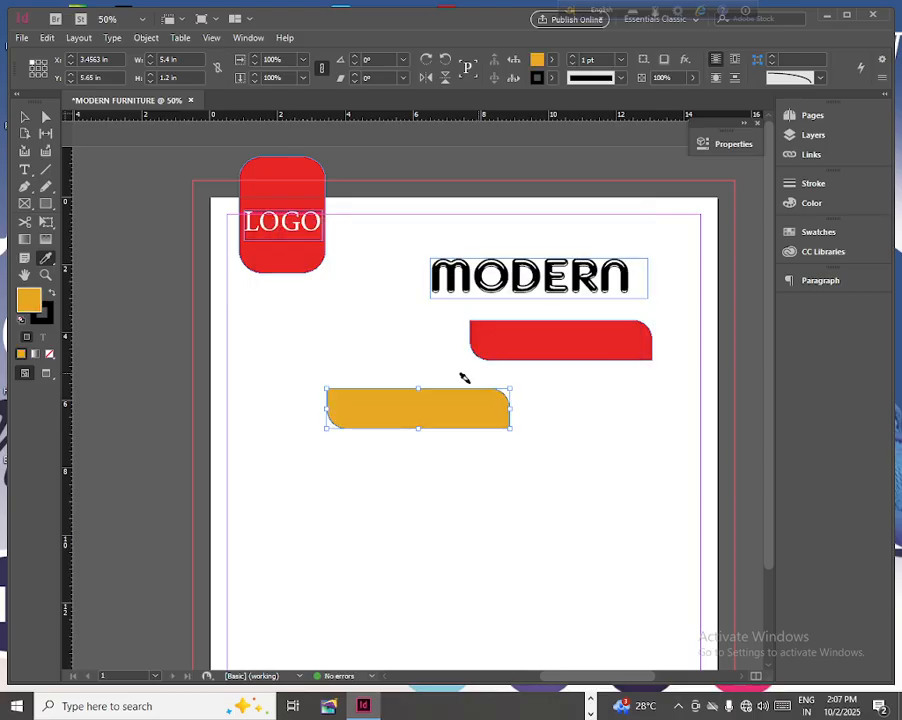
- Move the gold bar over the red bar below MODERN and rotate it to about -4.5°
{"action": "key", "text": "v"}
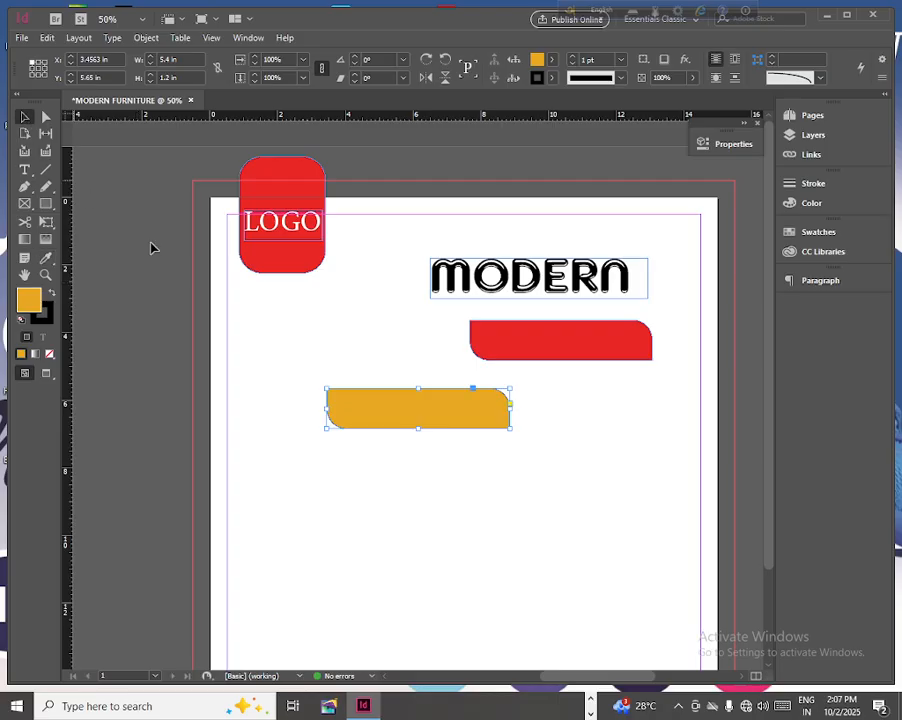
{"action": "left_click_drag", "start_coordinate": [403, 404], "coordinate": [542, 340]}
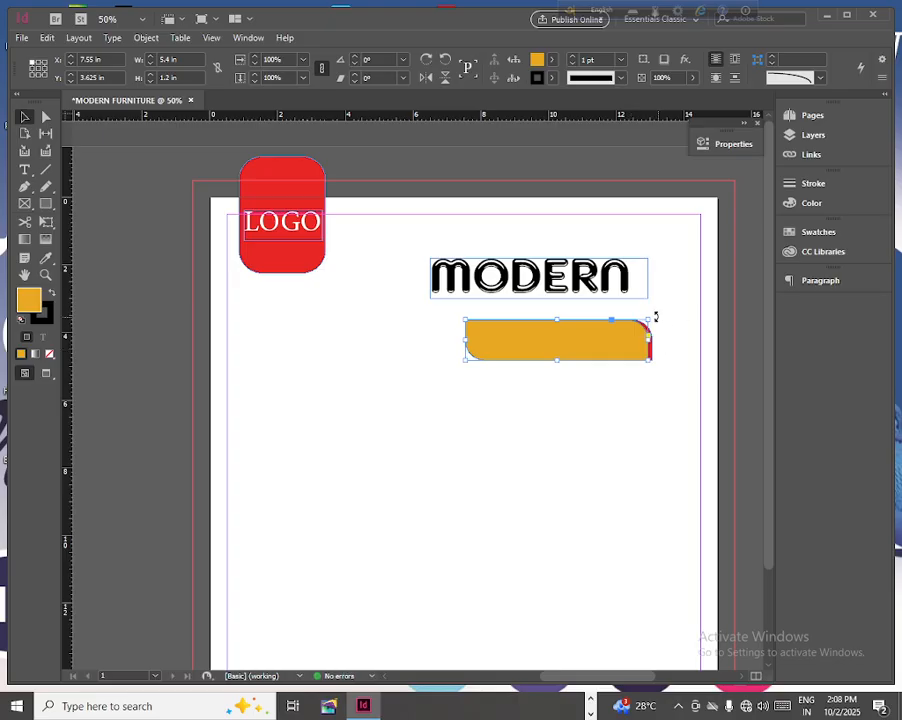
{"action": "left_click_drag", "start_coordinate": [654, 317], "coordinate": [660, 332]}
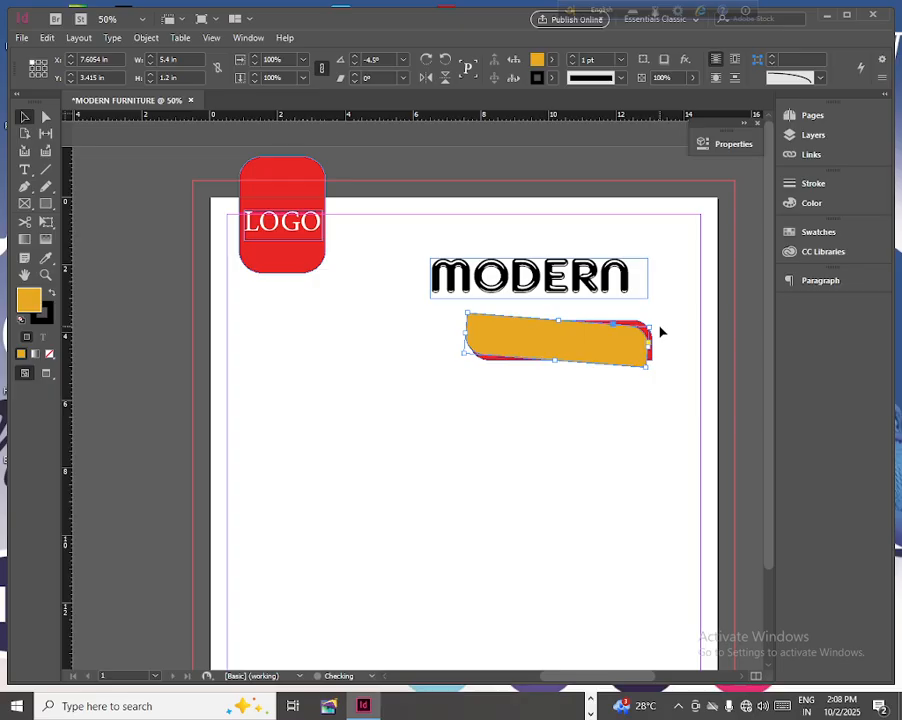
- Send the tilted gold bar to the back, behind the red bar
{"action": "left_click", "coordinate": [156, 40]}
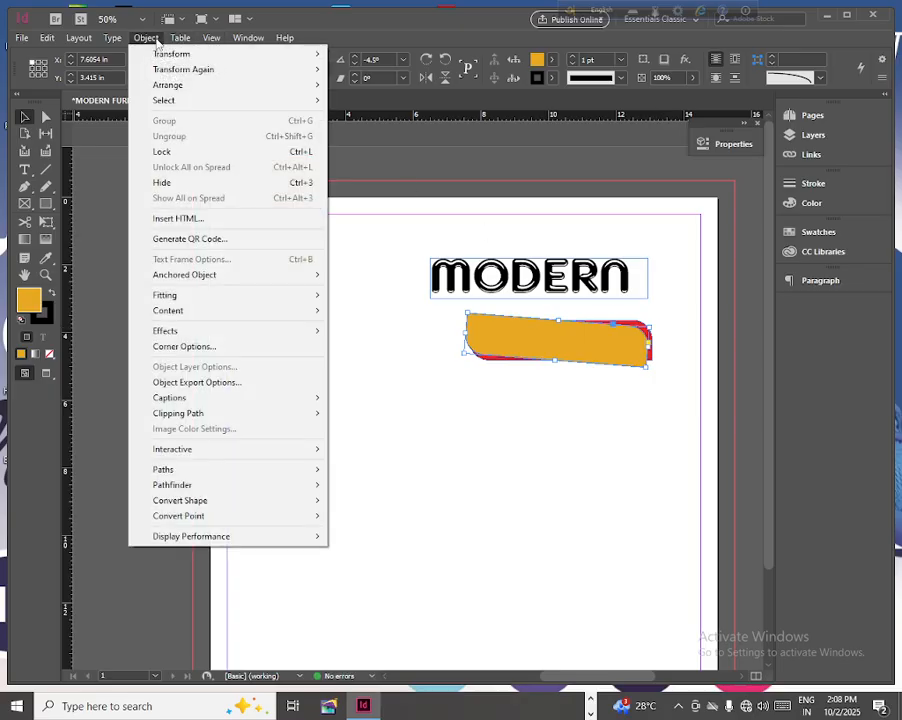
{"action": "mouse_move", "coordinate": [149, 85]}
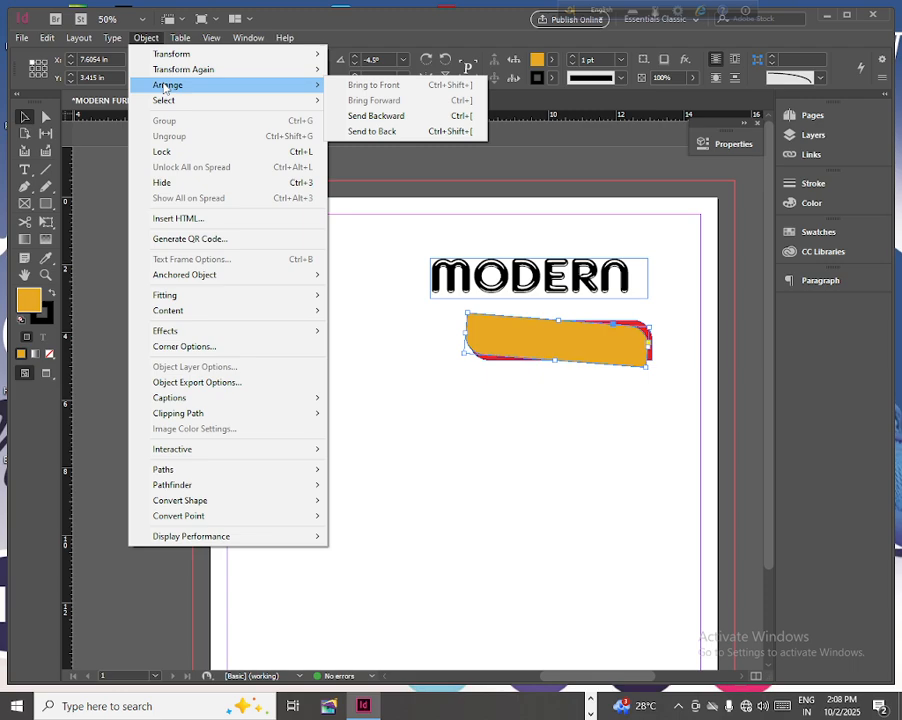
{"action": "left_click", "coordinate": [370, 131]}
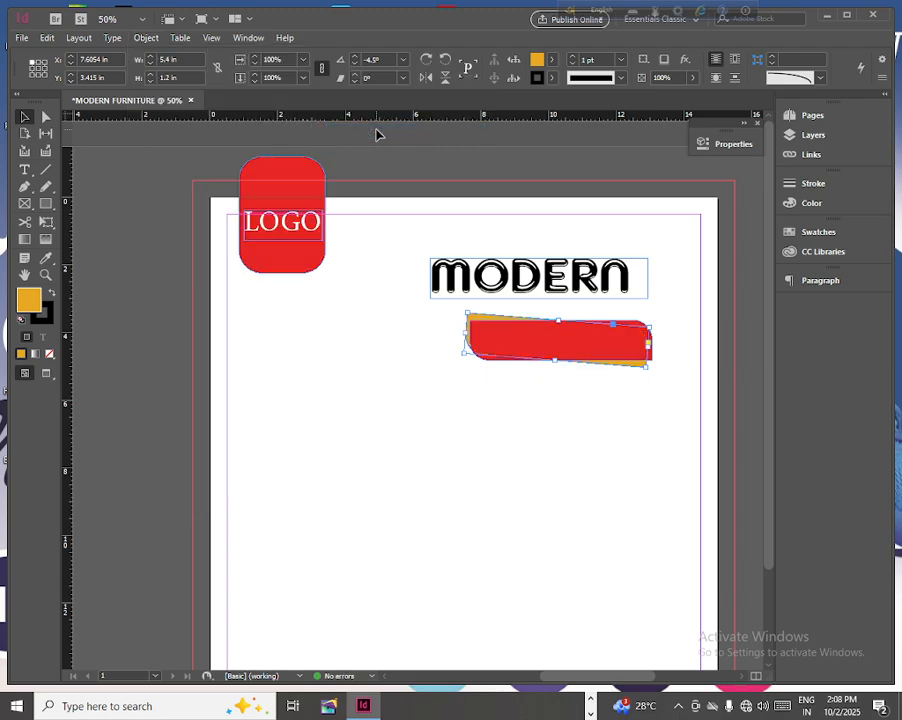
- Create a text frame over the red bar, enter FURNITURE, and set the text to 60 pt
{"action": "left_click", "coordinate": [25, 169]}
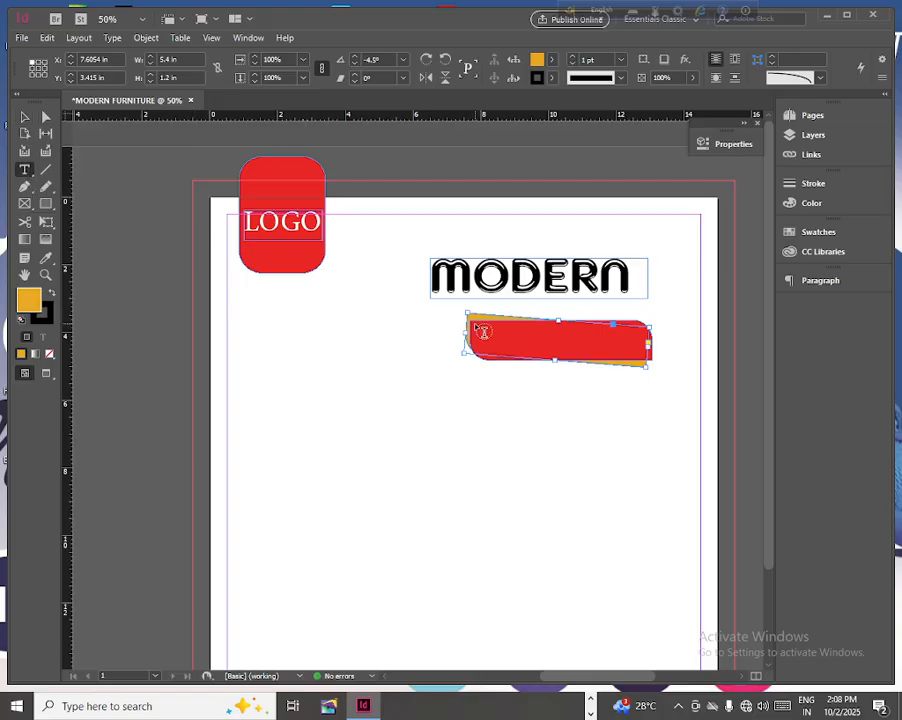
{"action": "left_click_drag", "start_coordinate": [473, 324], "coordinate": [640, 359]}
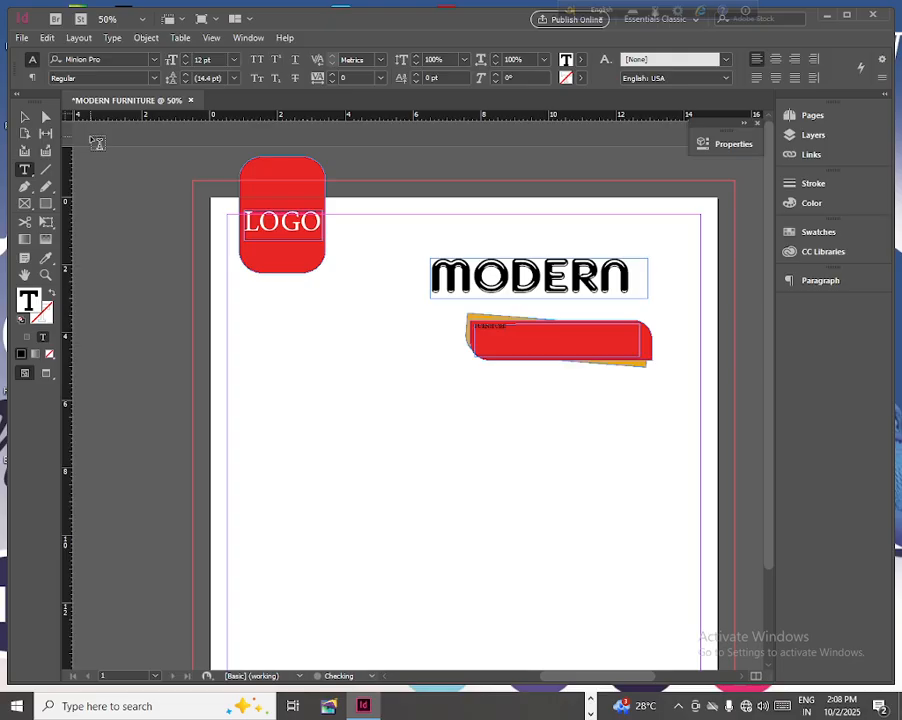
{"action": "left_click_drag", "start_coordinate": [508, 325], "coordinate": [472, 325]}
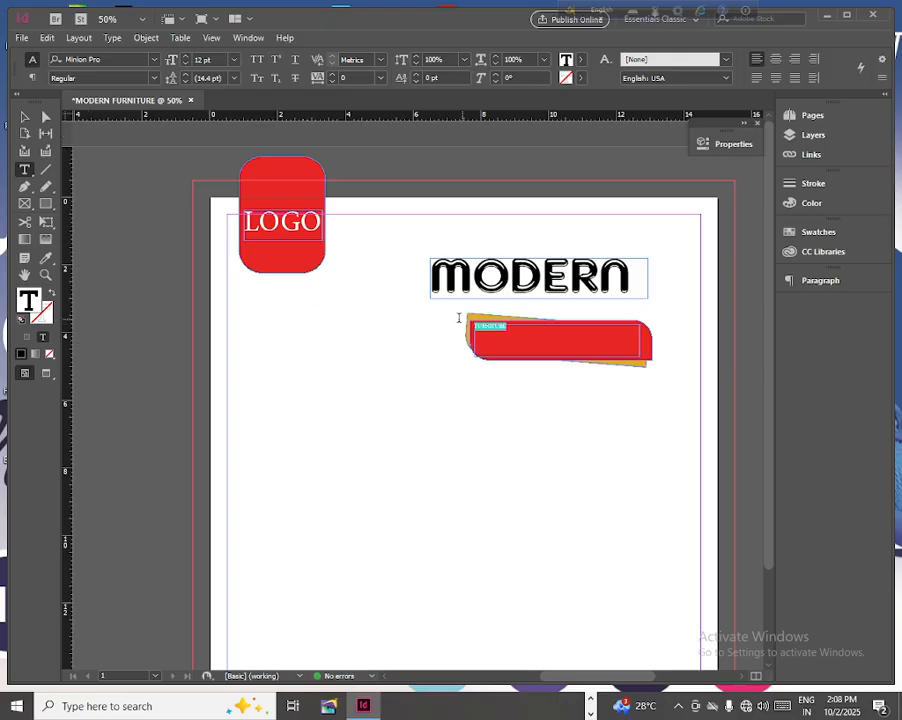
{"action": "left_click", "coordinate": [236, 63]}
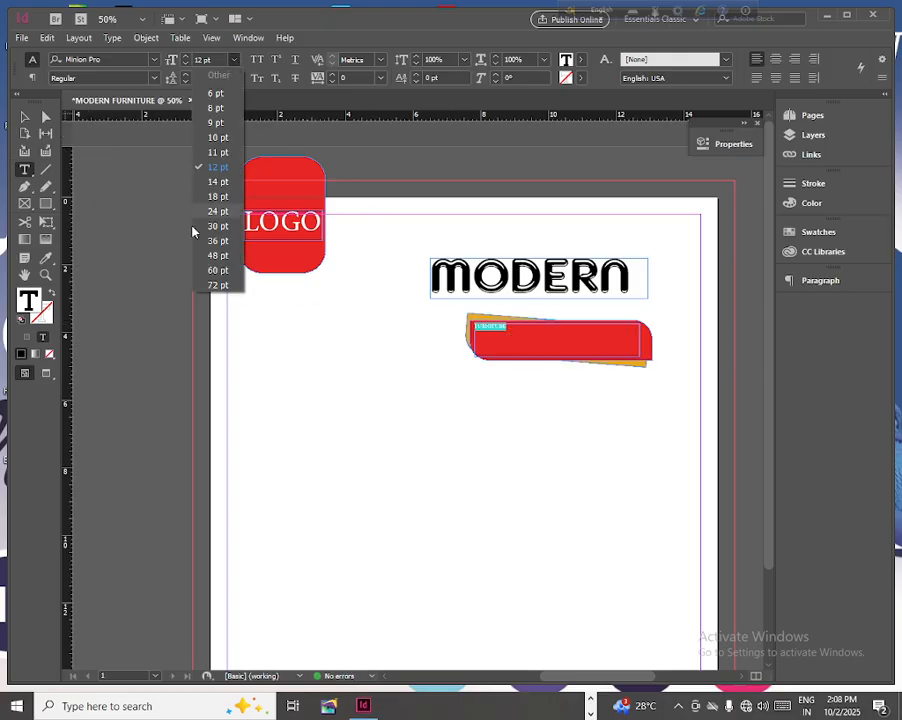
{"action": "left_click", "coordinate": [218, 285]}
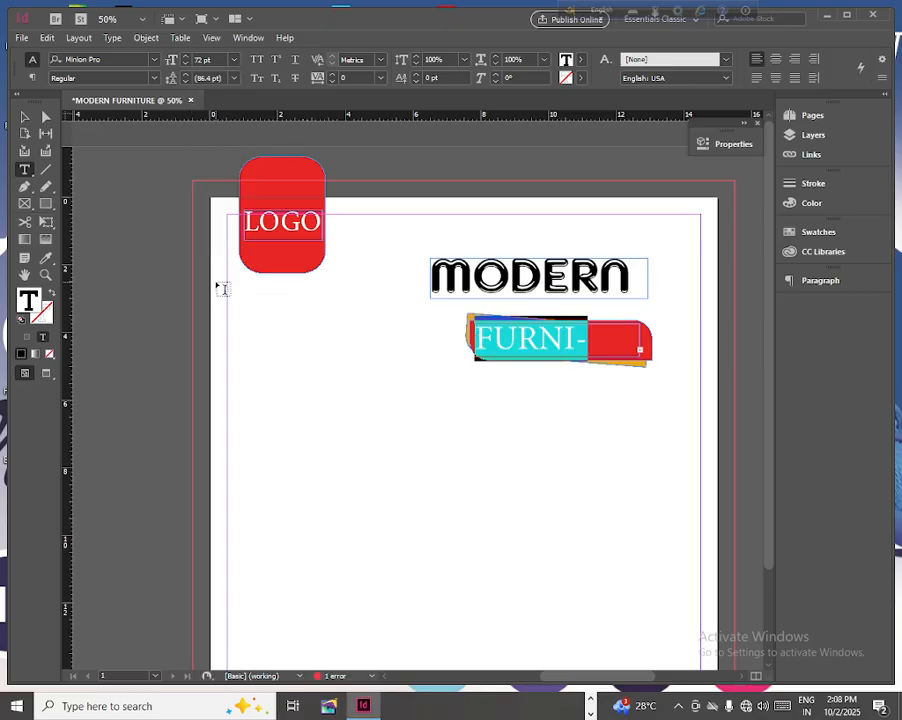
{"action": "left_click", "coordinate": [234, 60]}
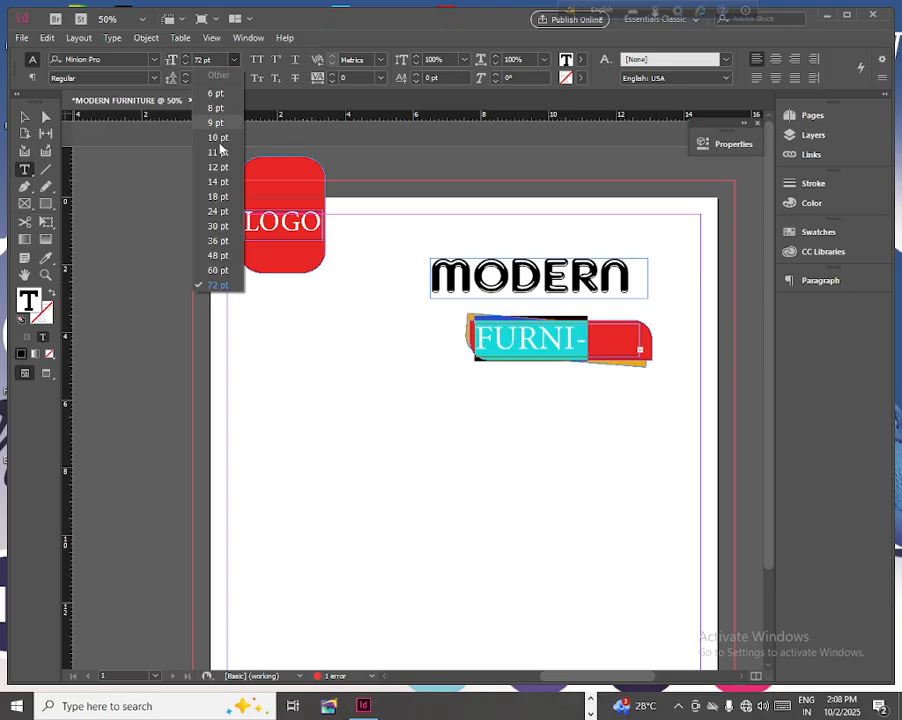
{"action": "left_click", "coordinate": [215, 271]}
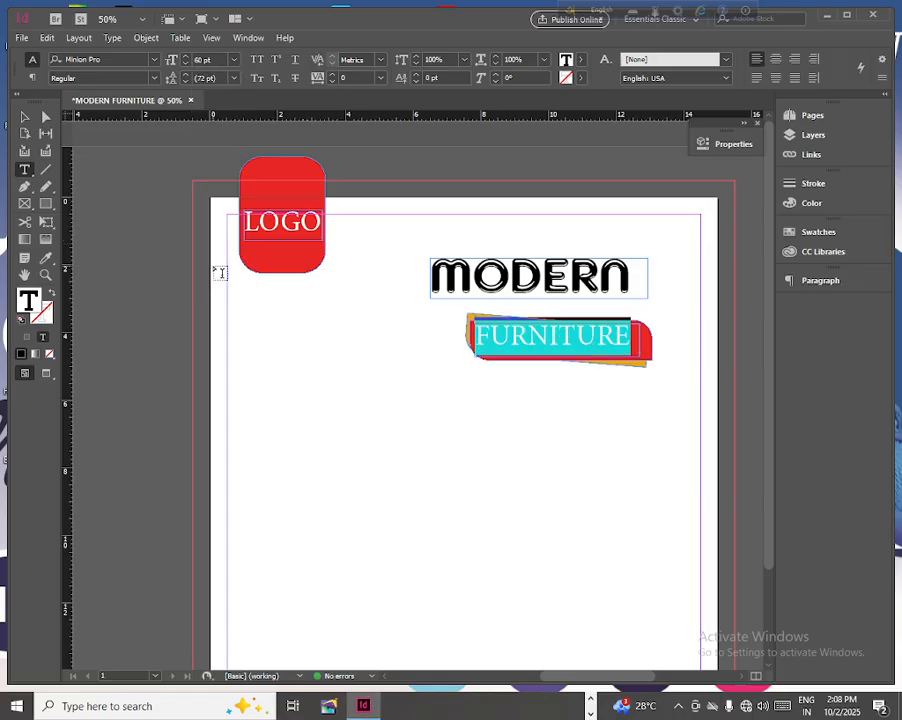
- Set the fill color of the FURNITURE text to [Paper]
{"action": "left_click", "coordinate": [579, 62]}
{"action": "left_click", "coordinate": [460, 135]}
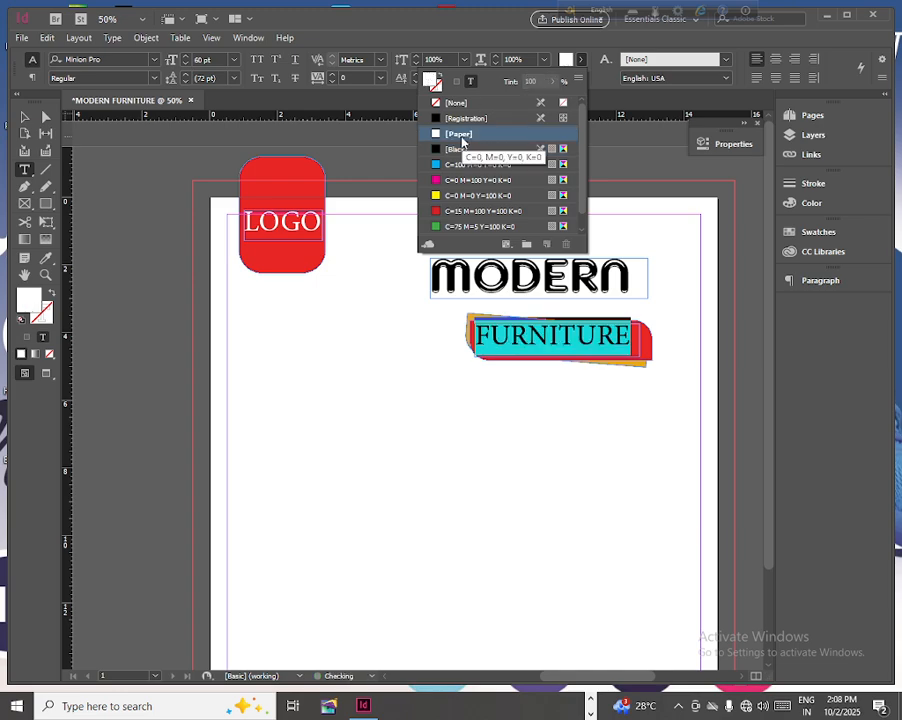
{"action": "left_click", "coordinate": [26, 118]}
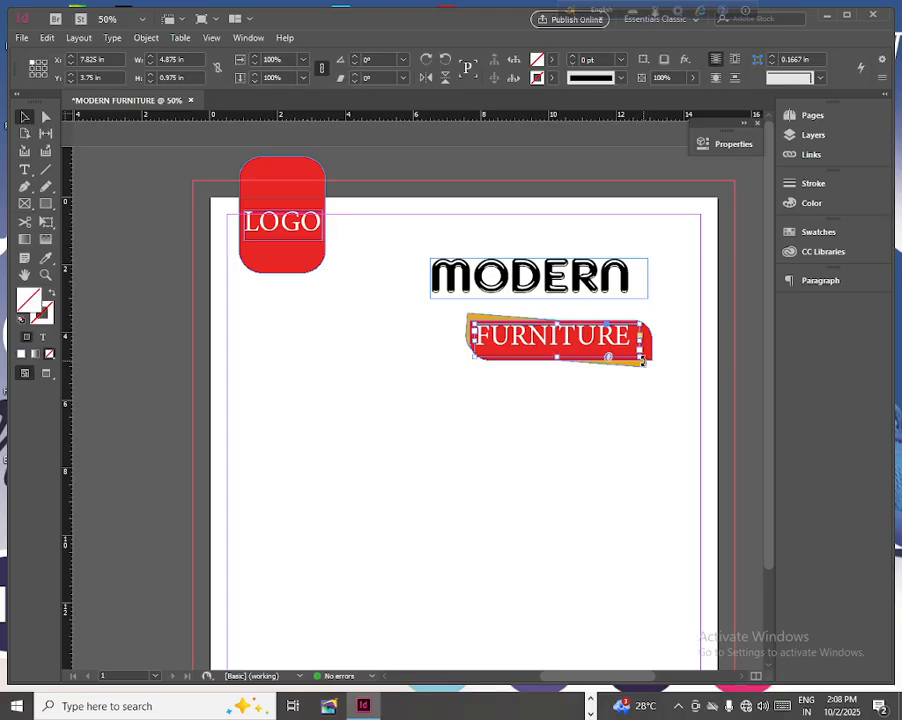
- Nudge the FURNITURE text frame down and to the right to about X 7.94 in, Y 3.89 in, within the red bar
{"action": "key", "text": "Down"}
{"action": "key", "text": "Down"}
{"action": "key", "text": "Down"}
{"action": "key", "text": "Down"}
{"action": "key", "text": "Down"}
{"action": "key", "text": "Down"}
{"action": "key", "text": "Down"}
{"action": "key", "text": "Down"}
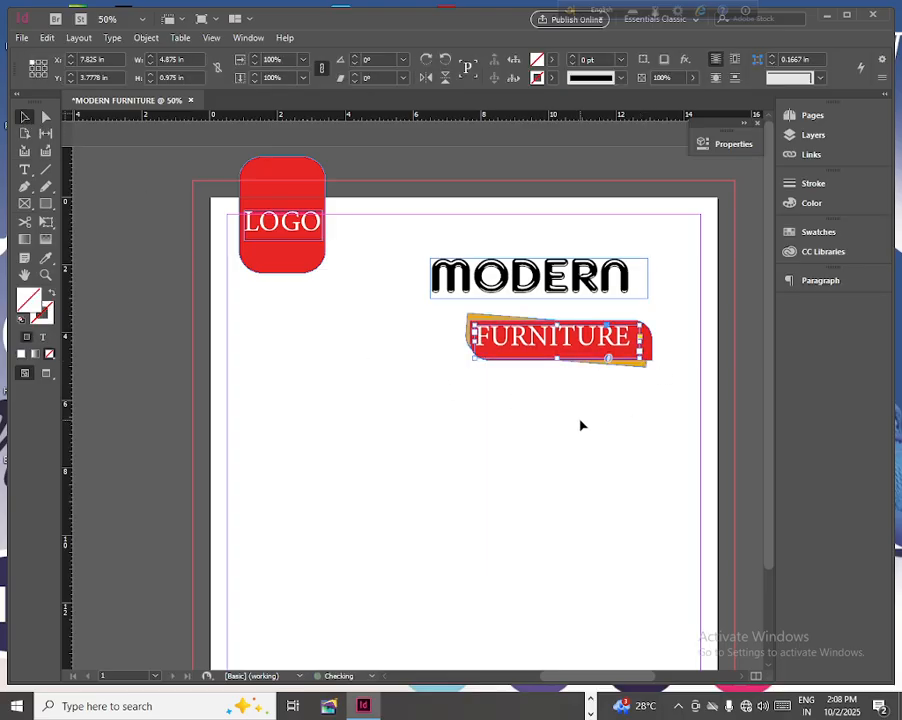
{"action": "key", "text": "Down"}
{"action": "key", "text": "Down"}
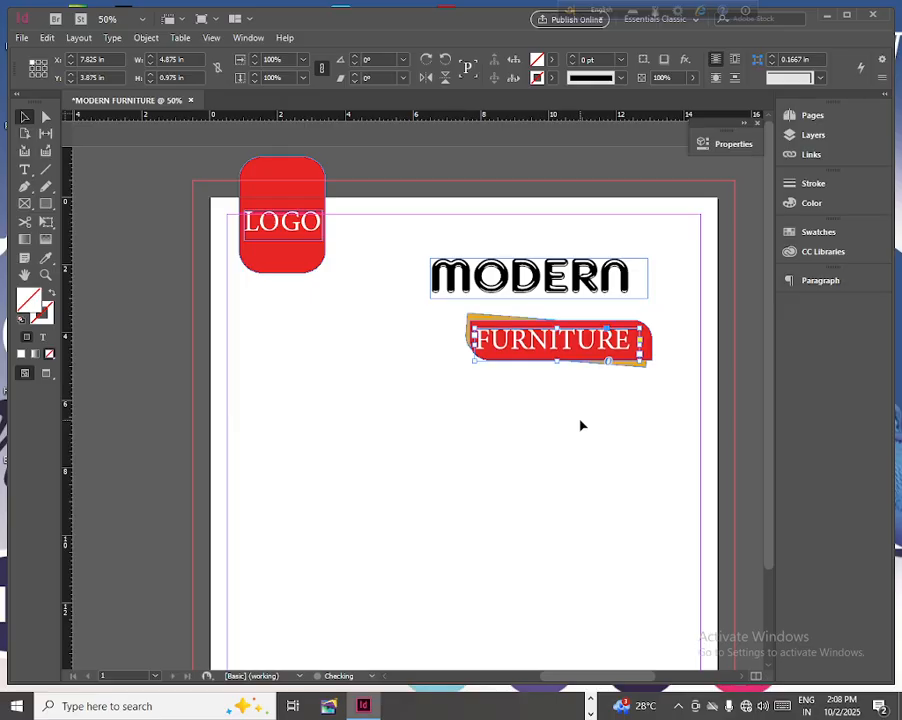
{"action": "key", "text": "Right"}
{"action": "key", "text": "Right"}
{"action": "key", "text": "Right"}
{"action": "key", "text": "Right"}
{"action": "key", "text": "Right"}
{"action": "key", "text": "Right"}
{"action": "key", "text": "Right"}
{"action": "key", "text": "Right"}
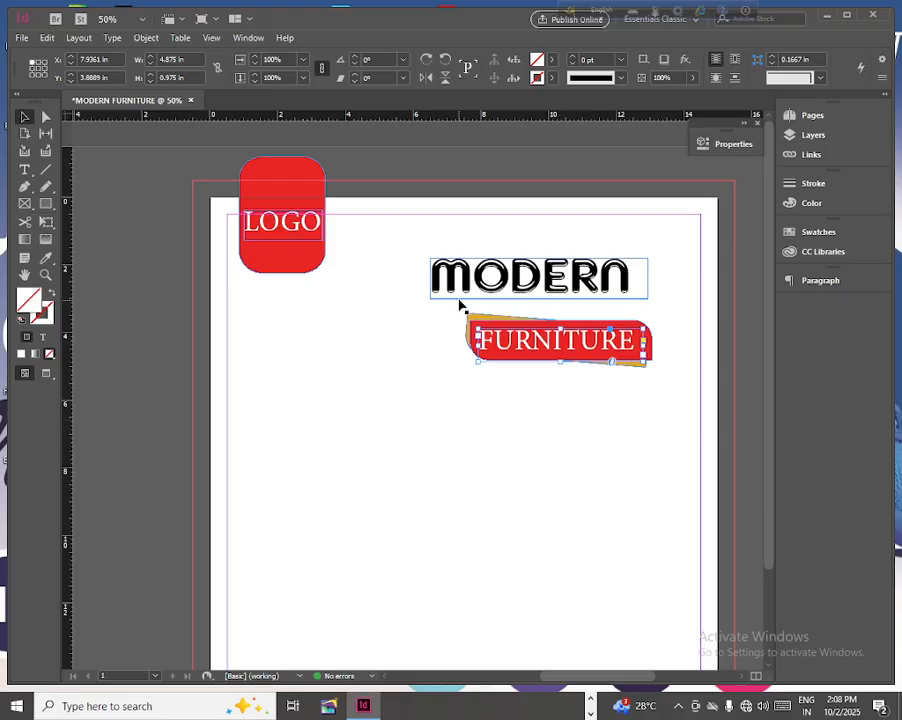
- Group the FURNITURE text with its red and gold bars, and move the MODERN heading down to just above them
{"action": "left_click_drag", "start_coordinate": [461, 306], "coordinate": [692, 425]}
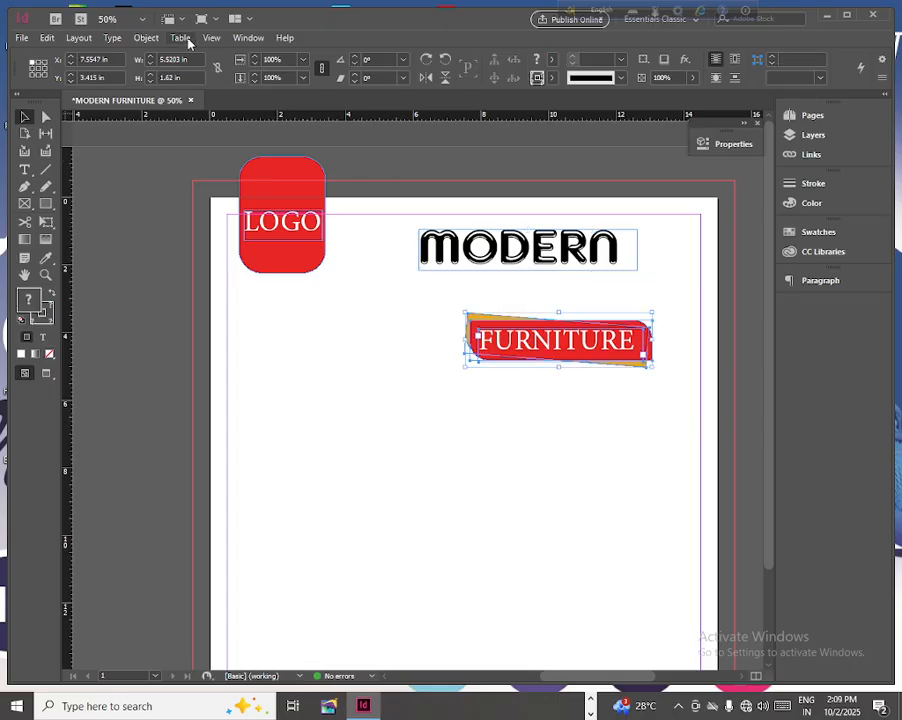
{"action": "left_click", "coordinate": [146, 38]}
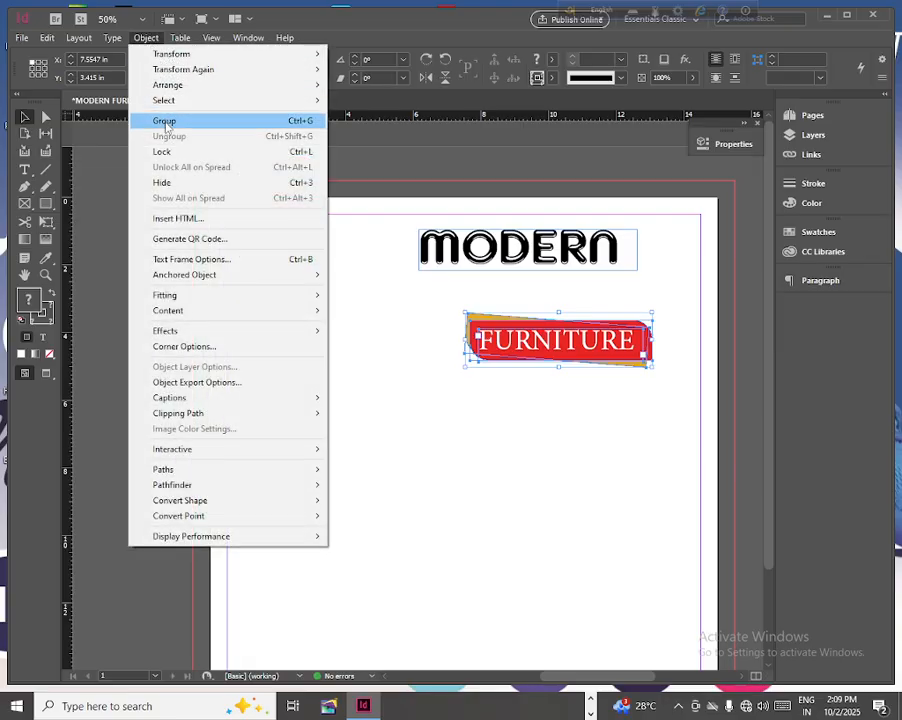
{"action": "left_click", "coordinate": [140, 118]}
{"action": "left_click", "coordinate": [482, 256]}
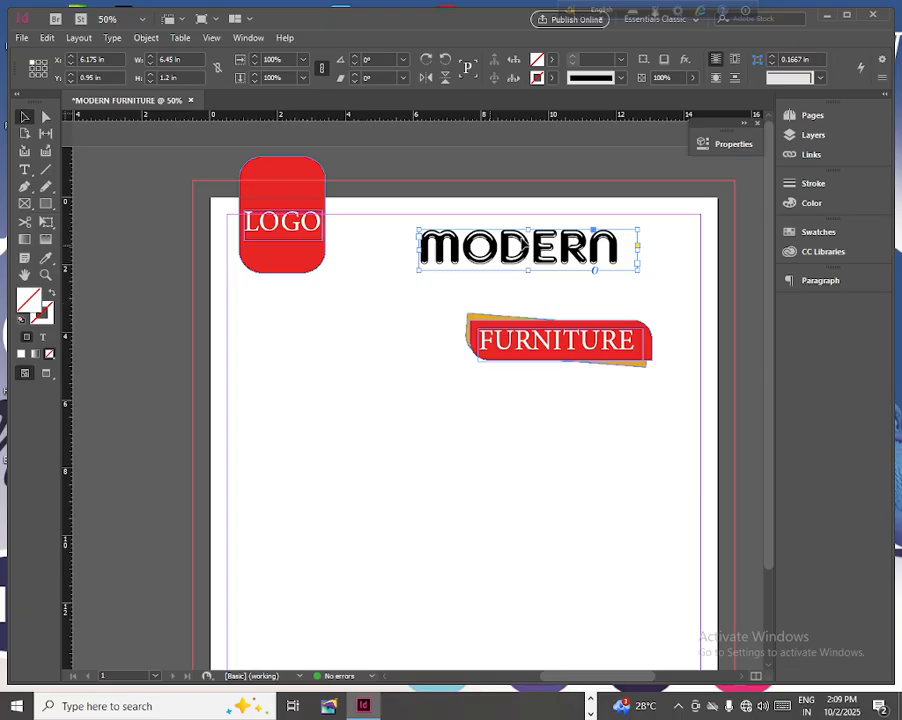
{"action": "left_click_drag", "start_coordinate": [520, 247], "coordinate": [543, 282]}
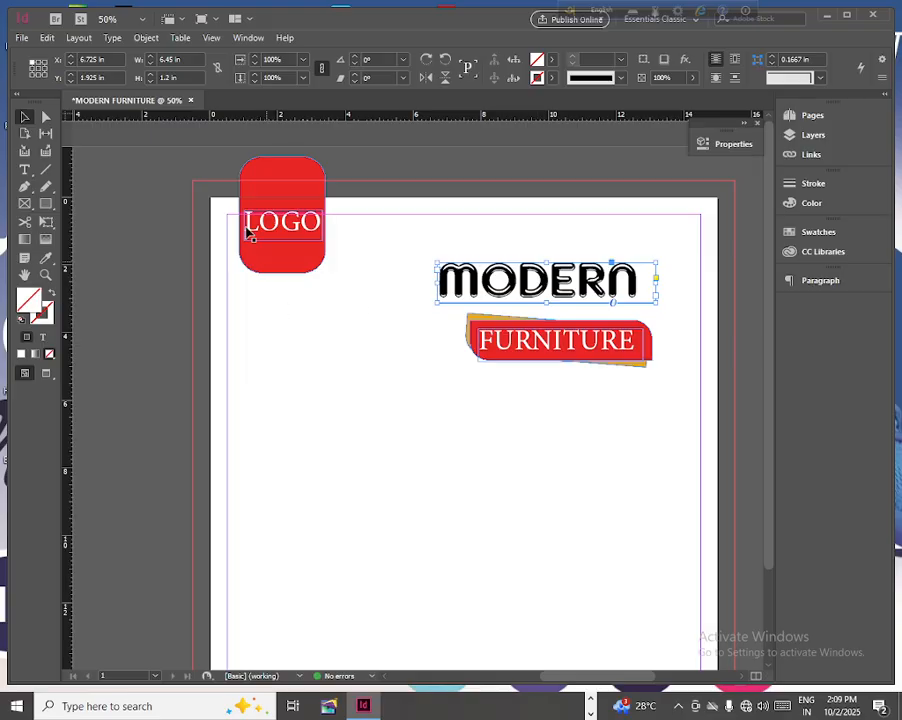
- Place the luxury throne chair PNG below the heading at about 9.25 in square, undoing its replacement of the MODERN text
{"action": "left_click", "coordinate": [30, 38]}
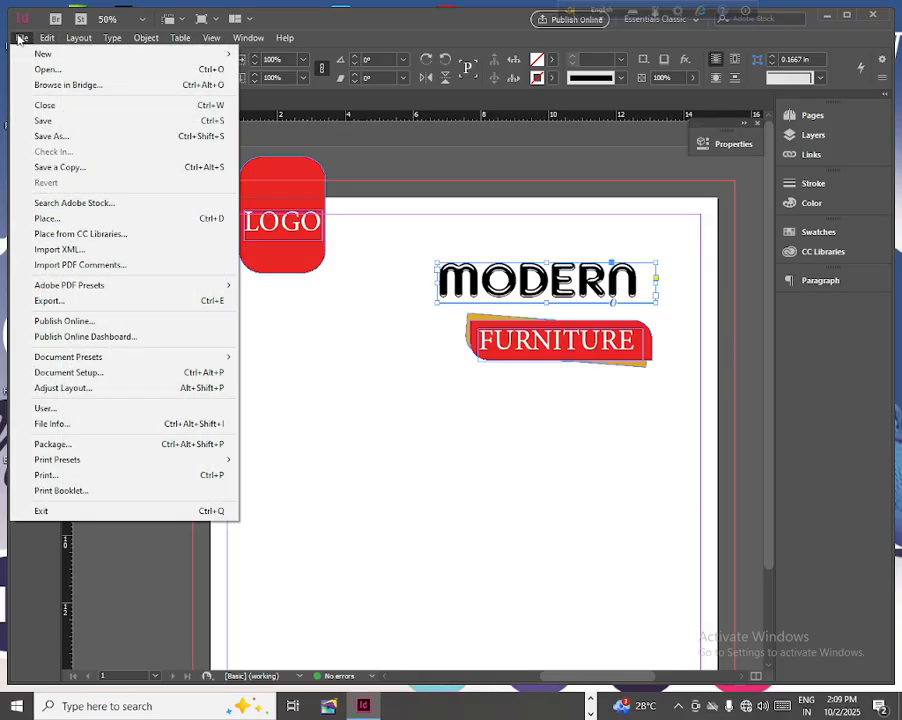
{"action": "left_click", "coordinate": [60, 220]}
{"action": "scroll", "coordinate": [504, 397], "scroll_direction": "down", "scroll_amount": 3}
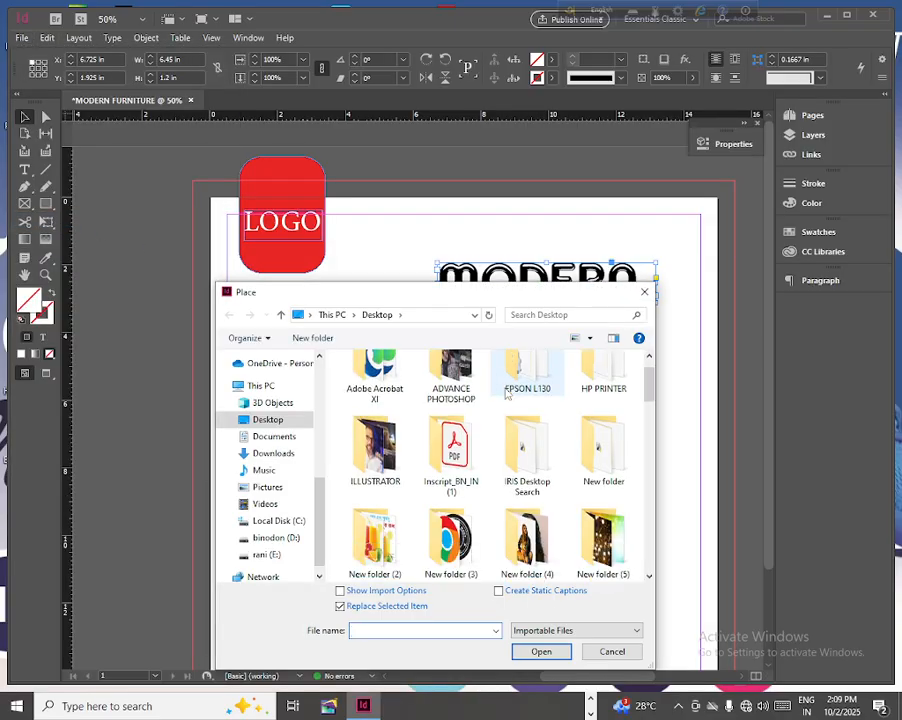
{"action": "scroll", "coordinate": [504, 397], "scroll_direction": "down", "scroll_amount": 5}
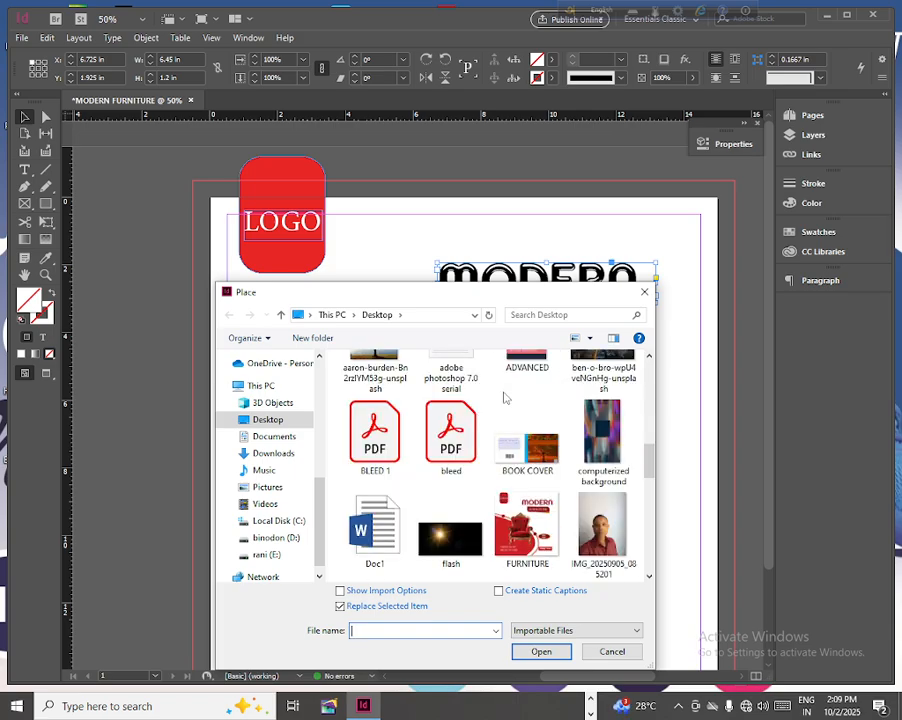
{"action": "scroll", "coordinate": [504, 397], "scroll_direction": "down", "scroll_amount": 4}
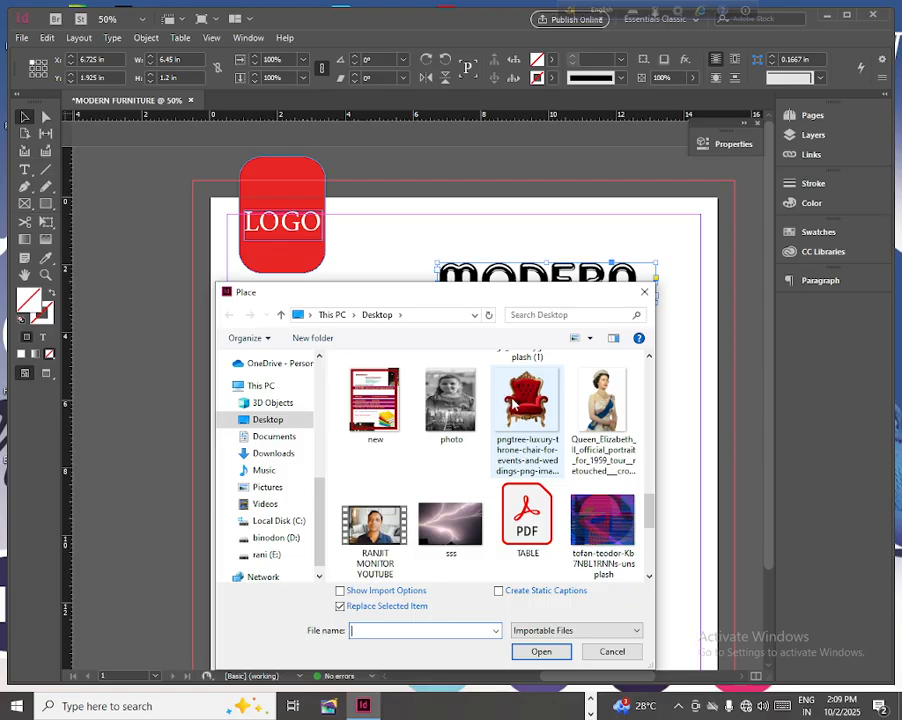
{"action": "left_click", "coordinate": [527, 410]}
{"action": "left_click", "coordinate": [540, 651]}
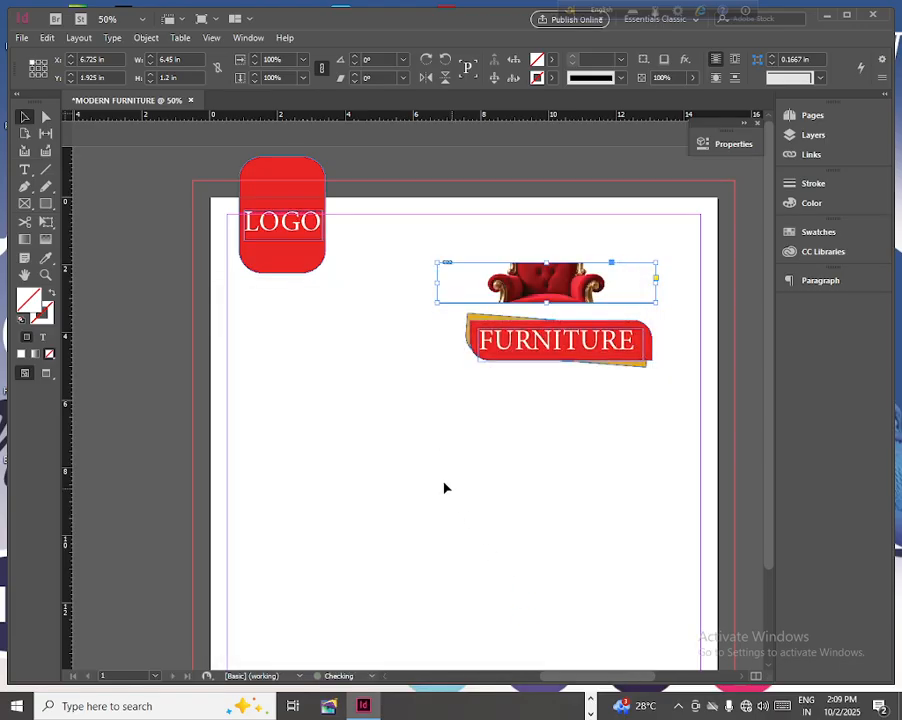
{"action": "key", "text": "ctrl+z"}
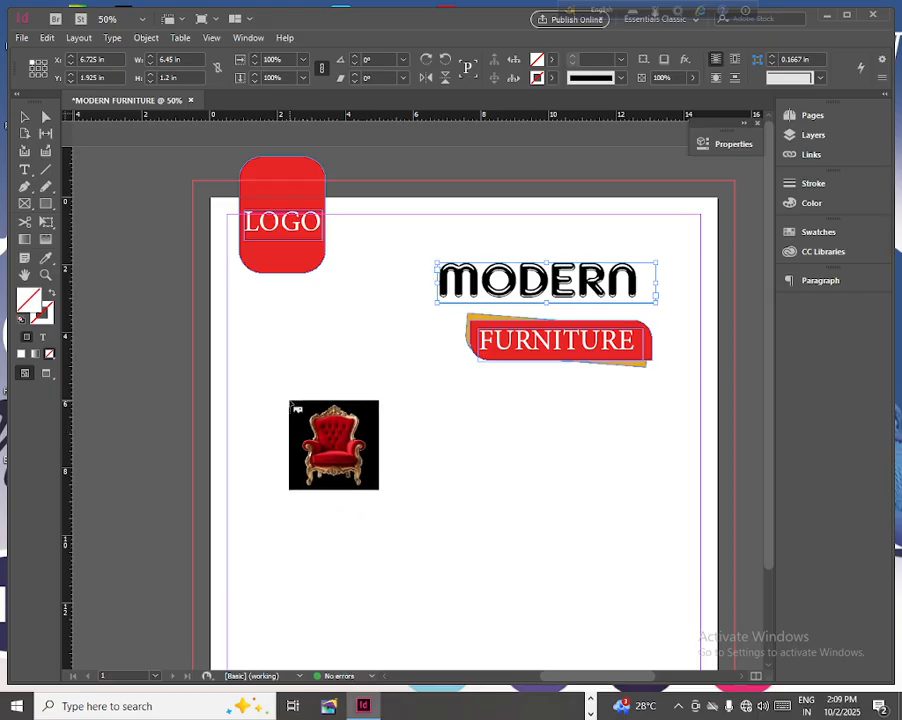
{"action": "left_click_drag", "start_coordinate": [267, 396], "coordinate": [580, 598]}
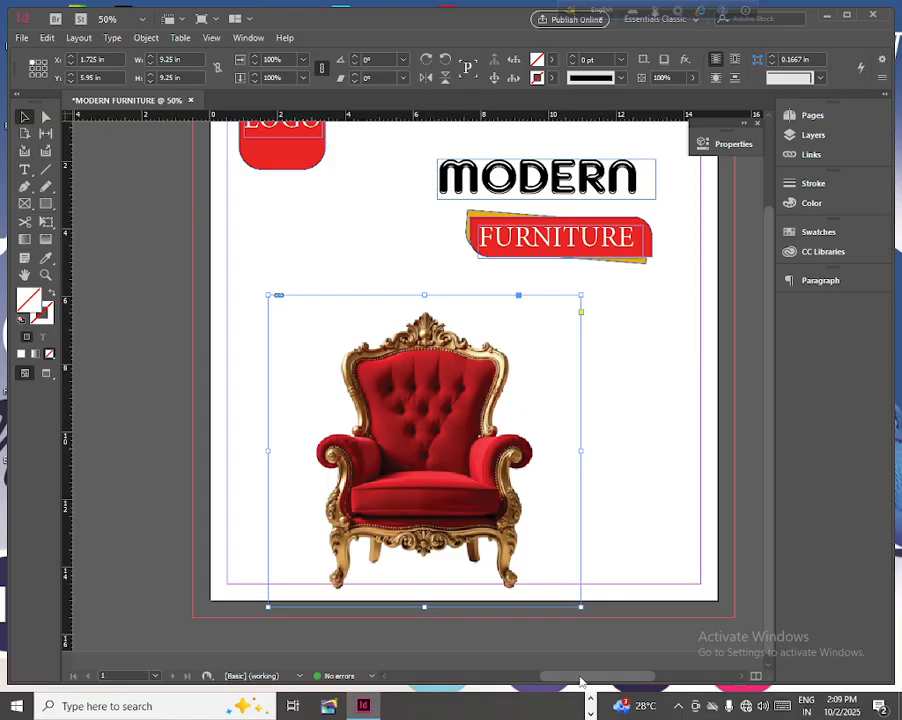
- Move the chair image up and to the left to about Y 5.4 in, and widen its frame to about 10.51 in
{"action": "left_click_drag", "start_coordinate": [582, 682], "coordinate": [591, 683]}
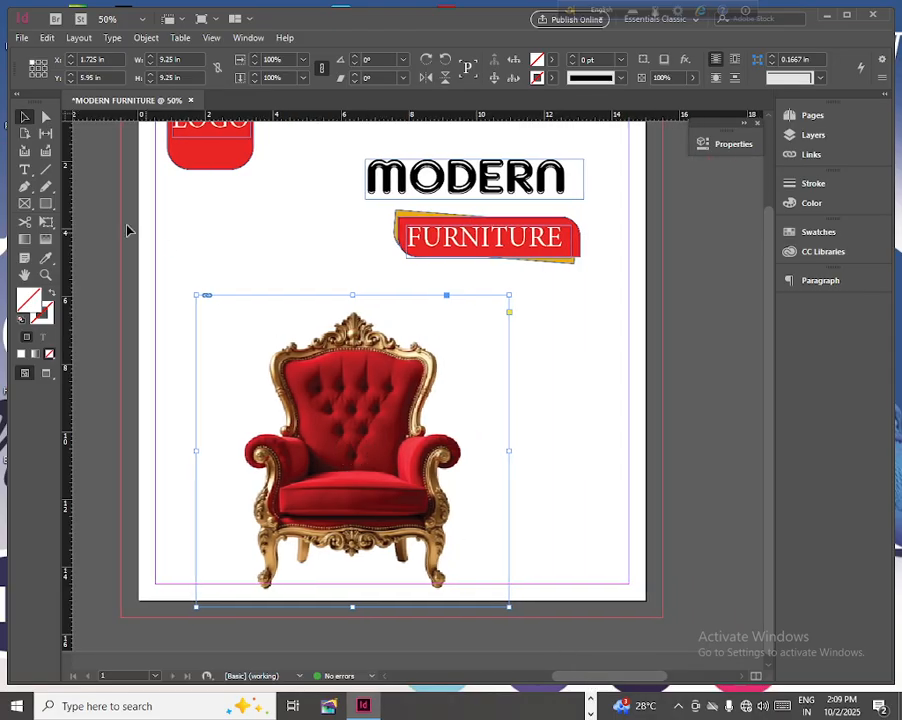
{"action": "left_click_drag", "start_coordinate": [337, 430], "coordinate": [315, 412]}
{"action": "left_click_drag", "start_coordinate": [486, 432], "coordinate": [528, 431]}
{"action": "left_click", "coordinate": [351, 432]}
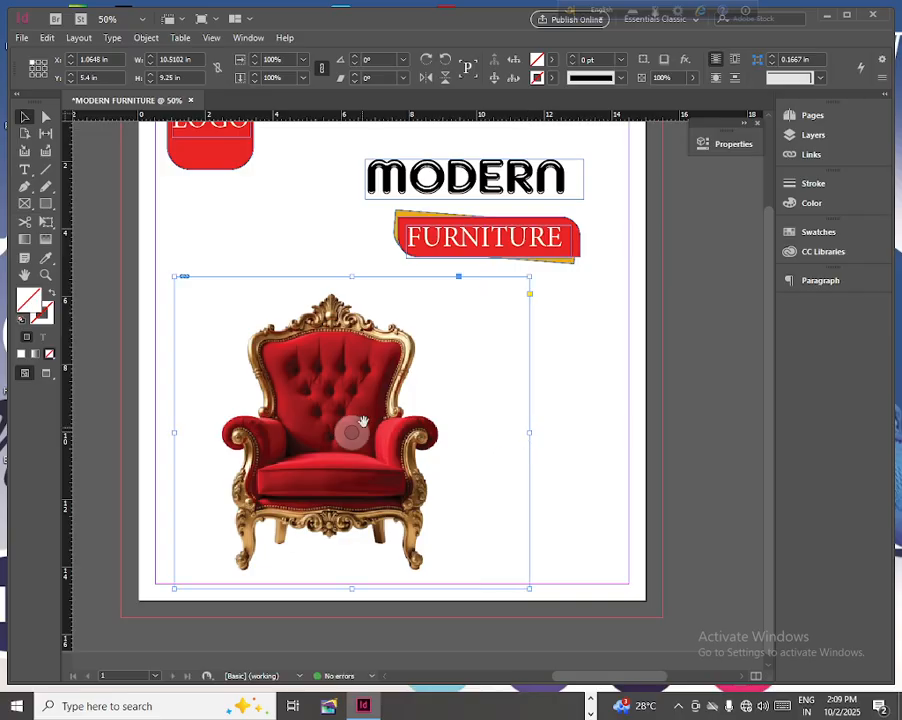
- Fit the chair image content to its frame
{"action": "right_click", "coordinate": [371, 412]}
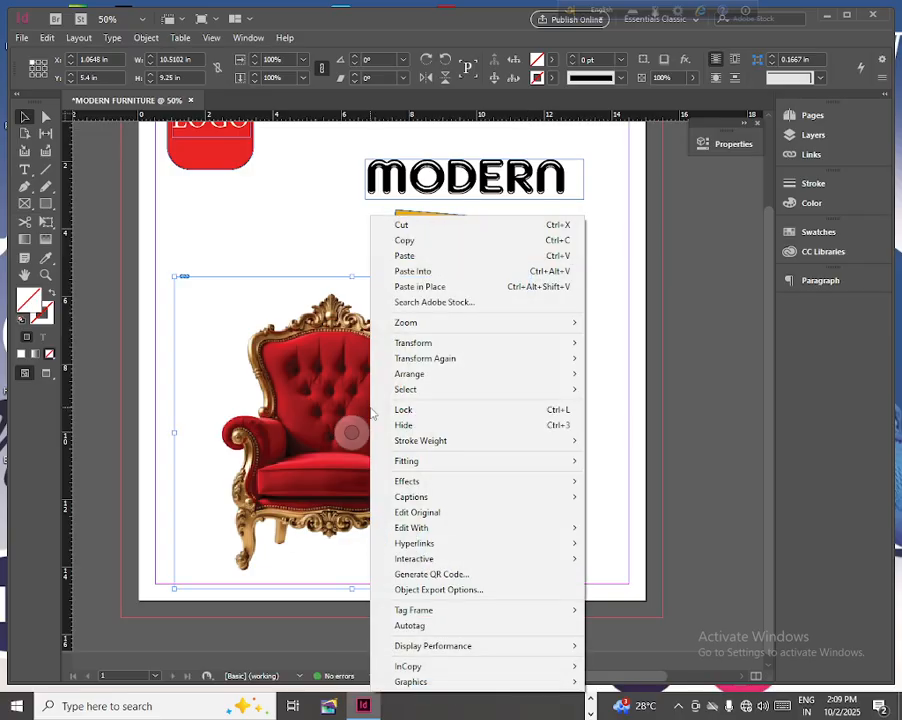
{"action": "mouse_move", "coordinate": [421, 463]}
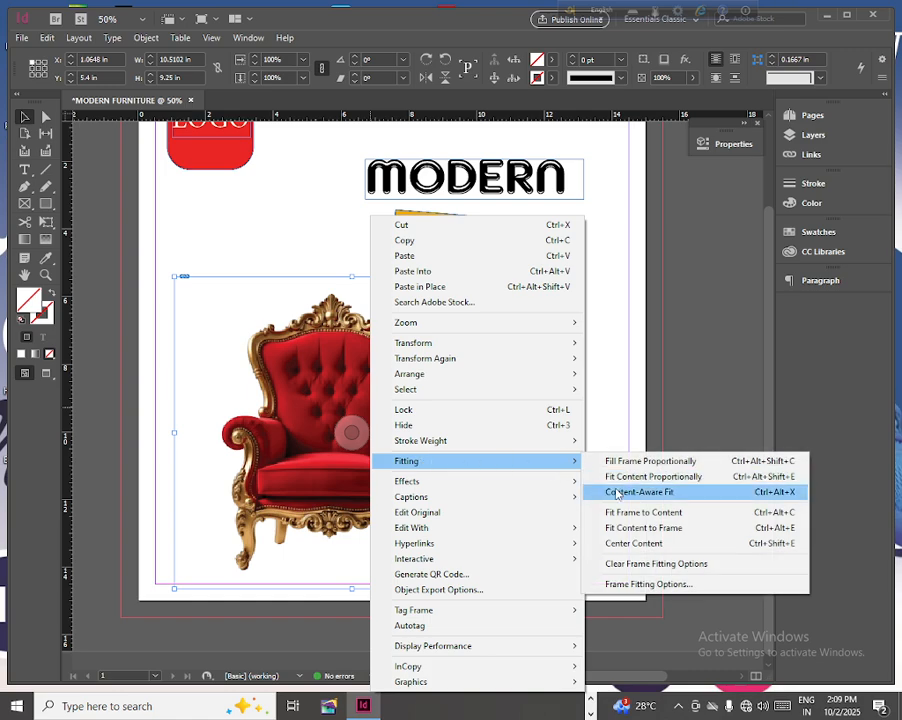
{"action": "left_click", "coordinate": [645, 528]}
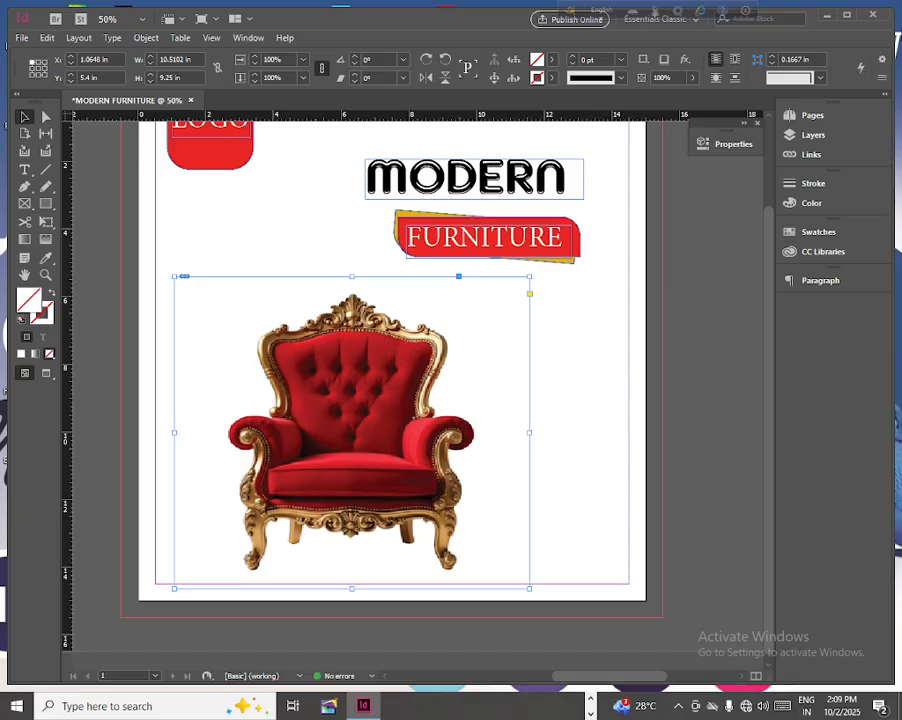
- Hide the chair image and draw a closed curved Pen shape over the page's lower-left area, about 8.66 in wide and 11.86 in high
{"action": "left_click", "coordinate": [822, 142]}
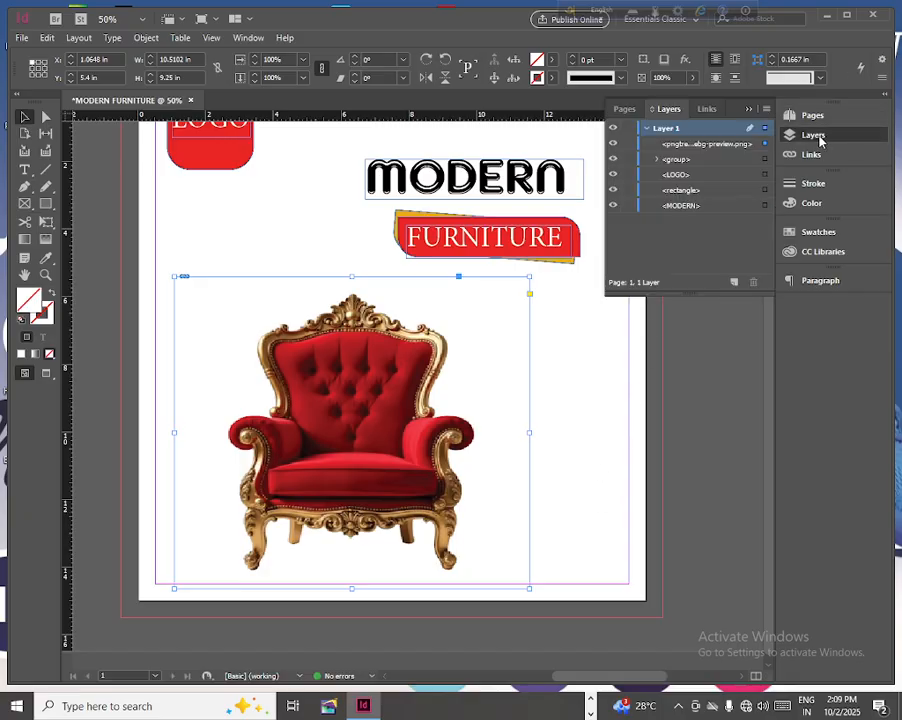
{"action": "left_click", "coordinate": [613, 144]}
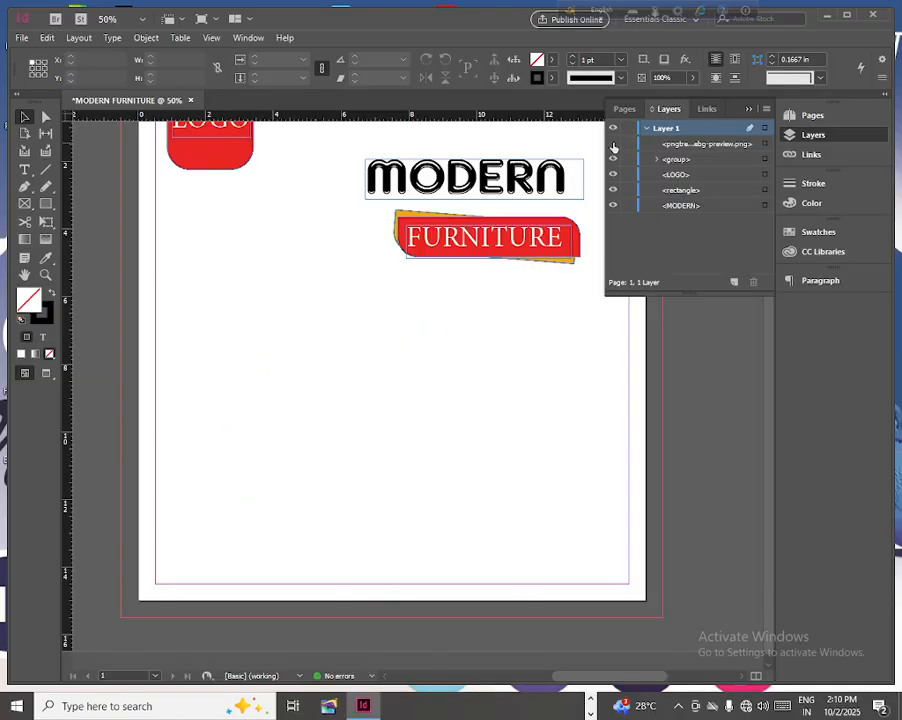
{"action": "left_click", "coordinate": [24, 187]}
{"action": "left_click", "coordinate": [107, 236]}
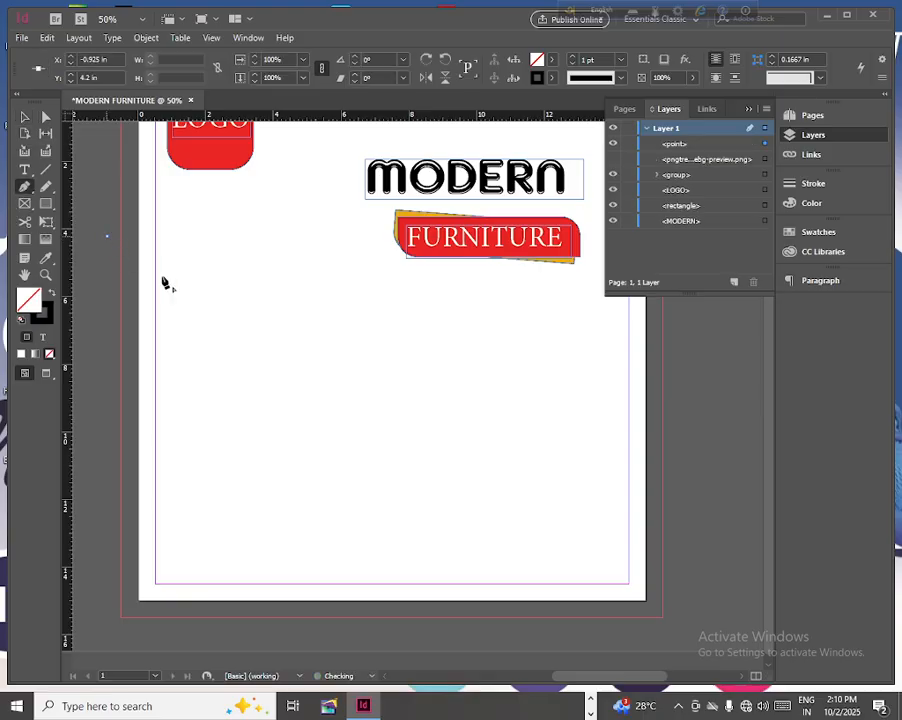
{"action": "left_click_drag", "start_coordinate": [386, 441], "coordinate": [415, 534]}
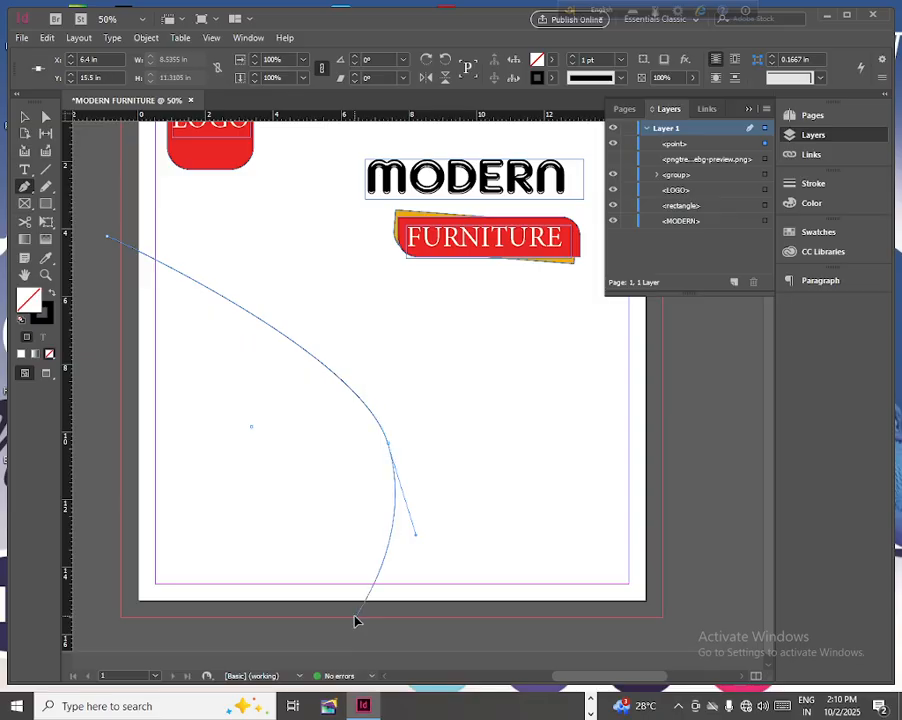
{"action": "left_click_drag", "start_coordinate": [355, 620], "coordinate": [439, 648]}
{"action": "left_click_drag", "start_coordinate": [356, 621], "coordinate": [390, 645]}
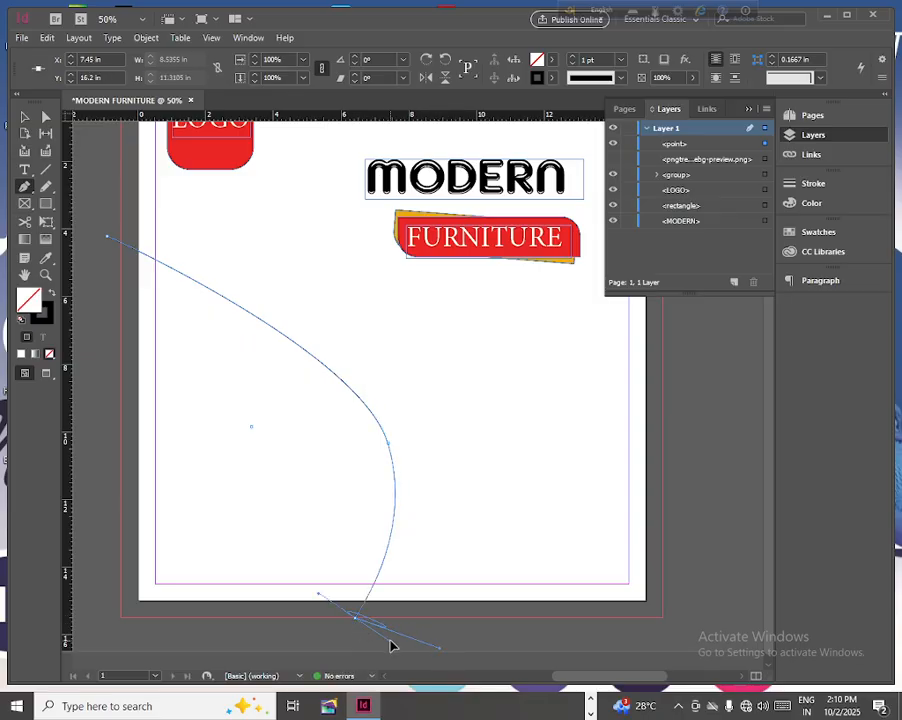
{"action": "left_click", "coordinate": [102, 637]}
{"action": "left_click", "coordinate": [107, 238]}
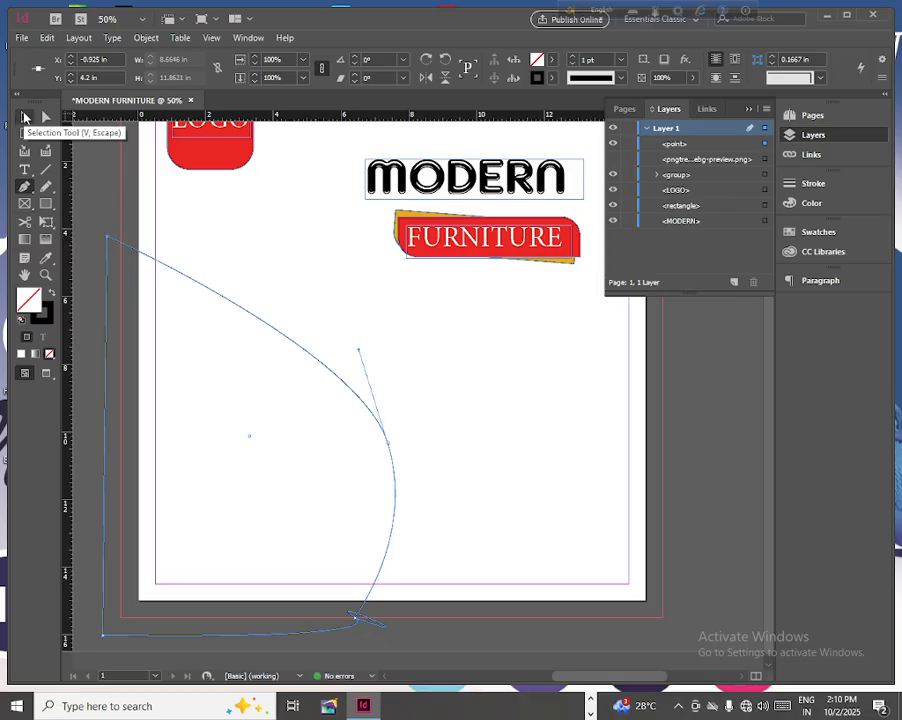
{"action": "left_click", "coordinate": [24, 119]}
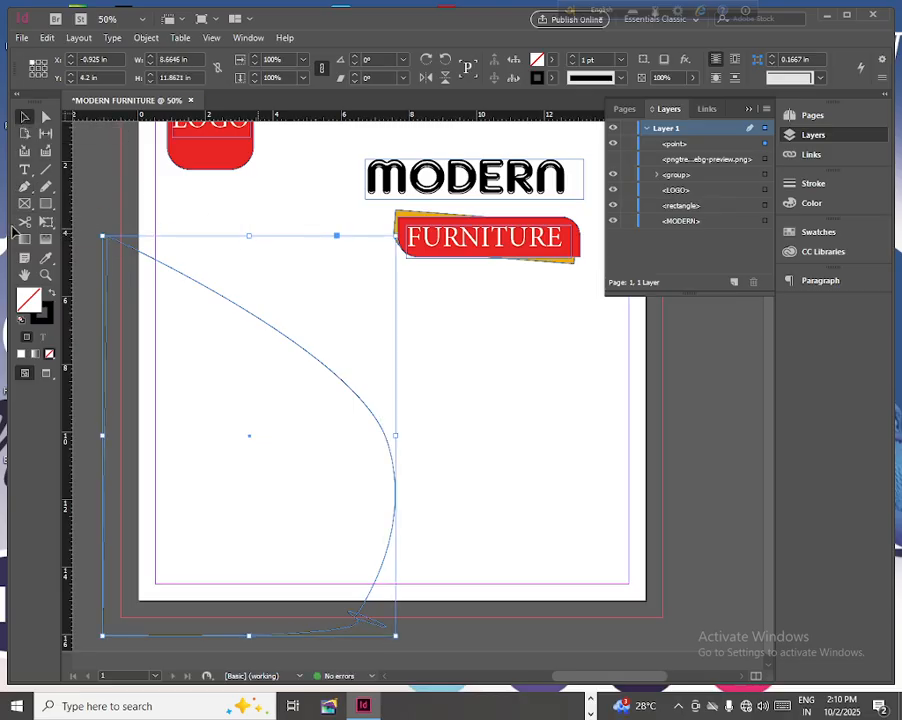
- Show the chair image again and fill the curved shape with the dark red sampled from the chair
{"action": "left_click", "coordinate": [613, 159]}
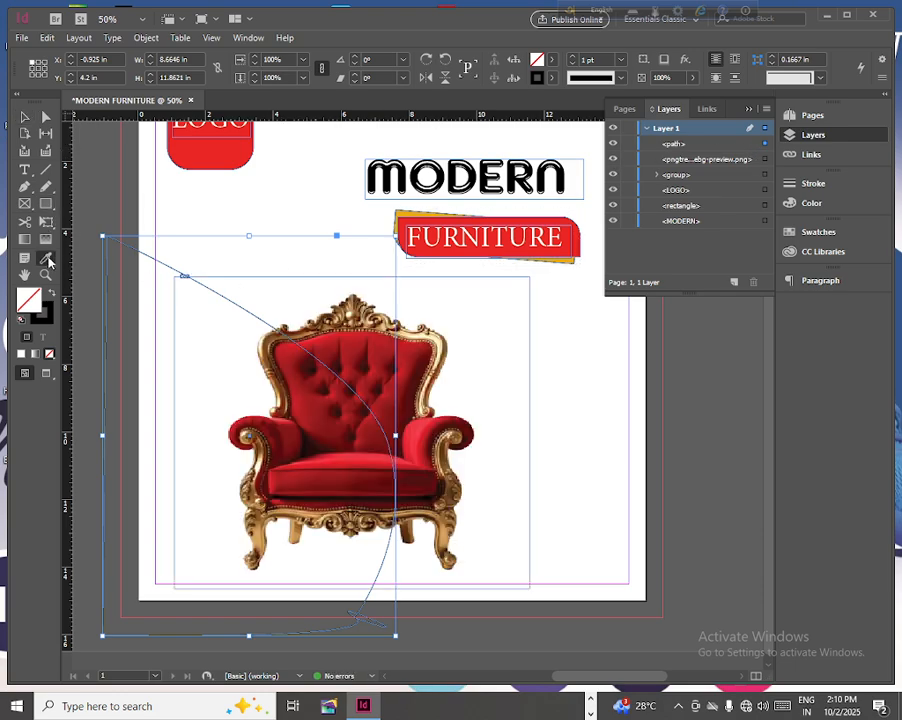
{"action": "left_click", "coordinate": [46, 258]}
{"action": "left_click", "coordinate": [410, 358]}
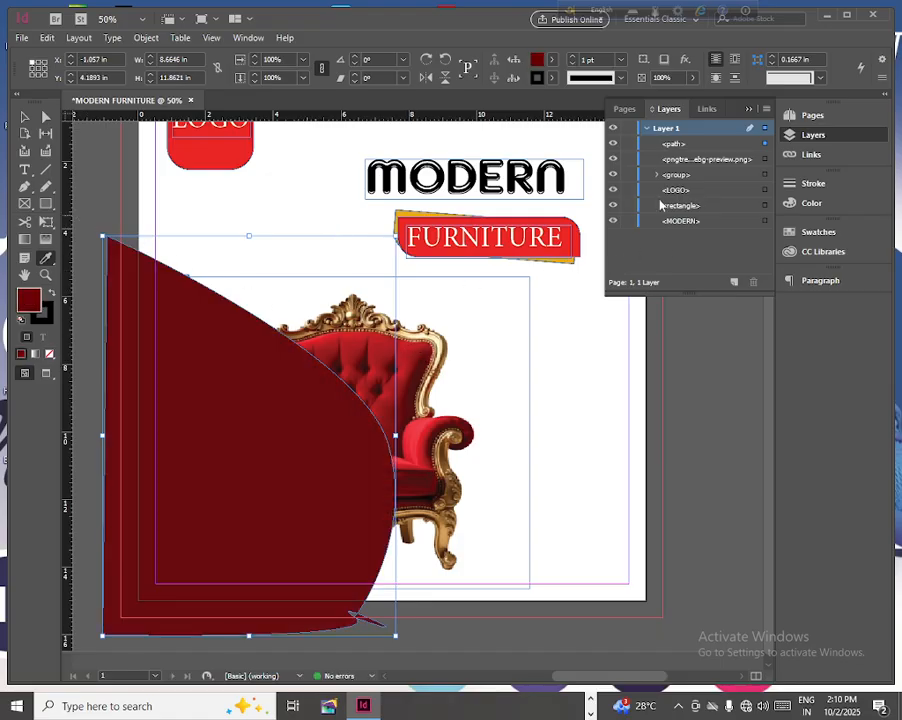
- Hide the chair image and stretch the dark red curved shape to the right to about 10.86 in wide
{"action": "left_click", "coordinate": [613, 145]}
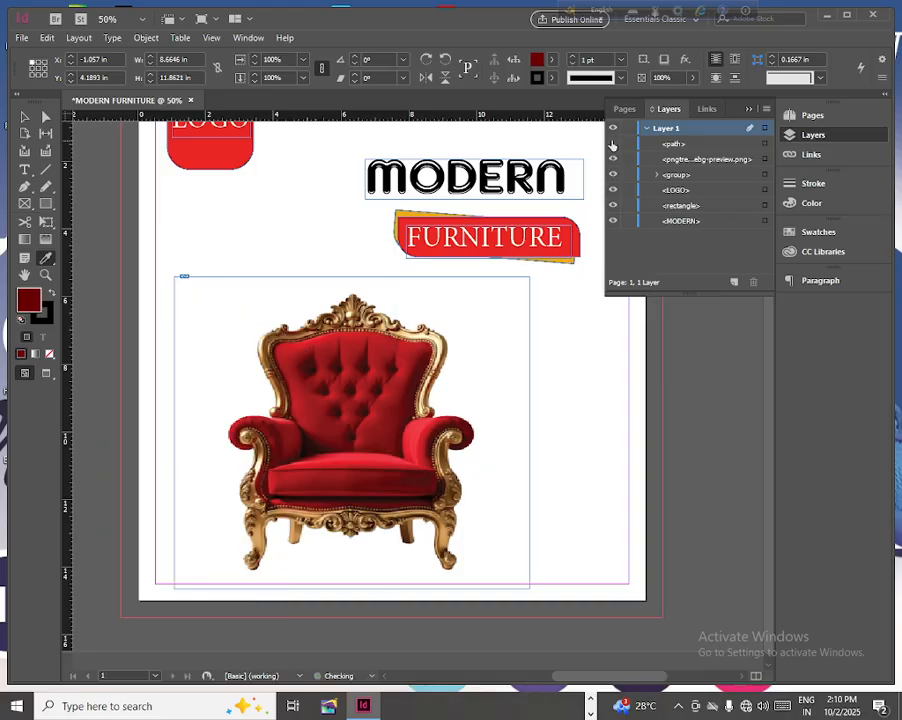
{"action": "left_click", "coordinate": [613, 145]}
{"action": "left_click", "coordinate": [613, 159]}
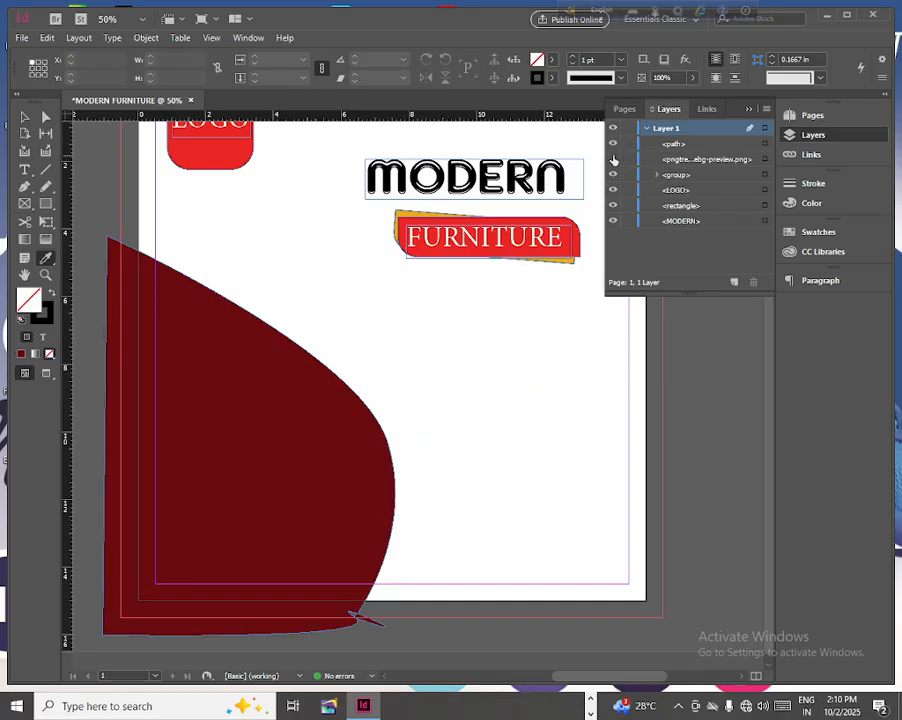
{"action": "left_click", "coordinate": [25, 117]}
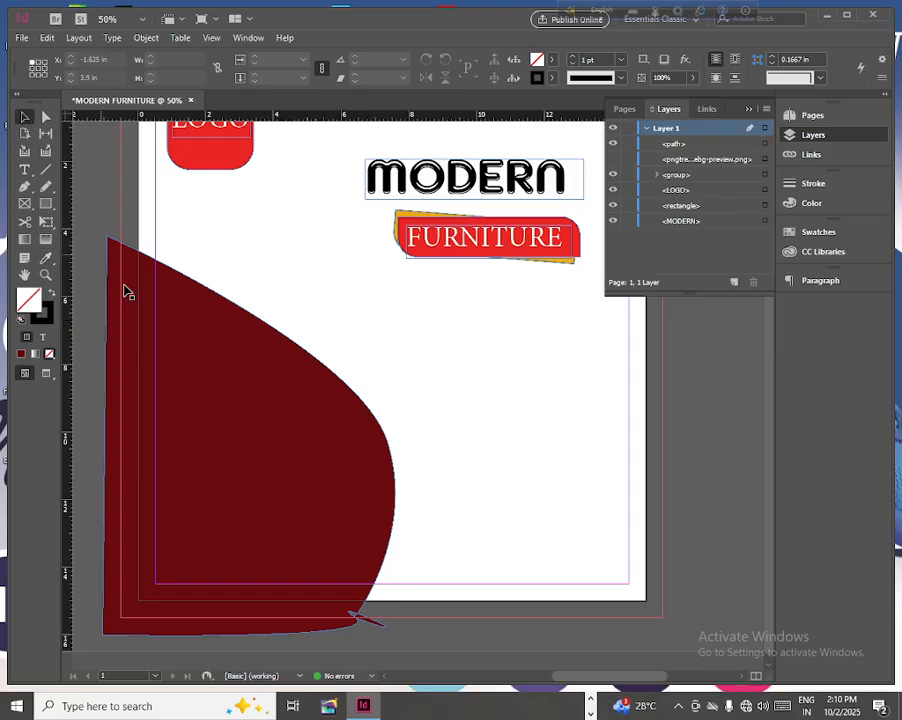
{"action": "left_click", "coordinate": [675, 146]}
{"action": "left_click", "coordinate": [218, 354]}
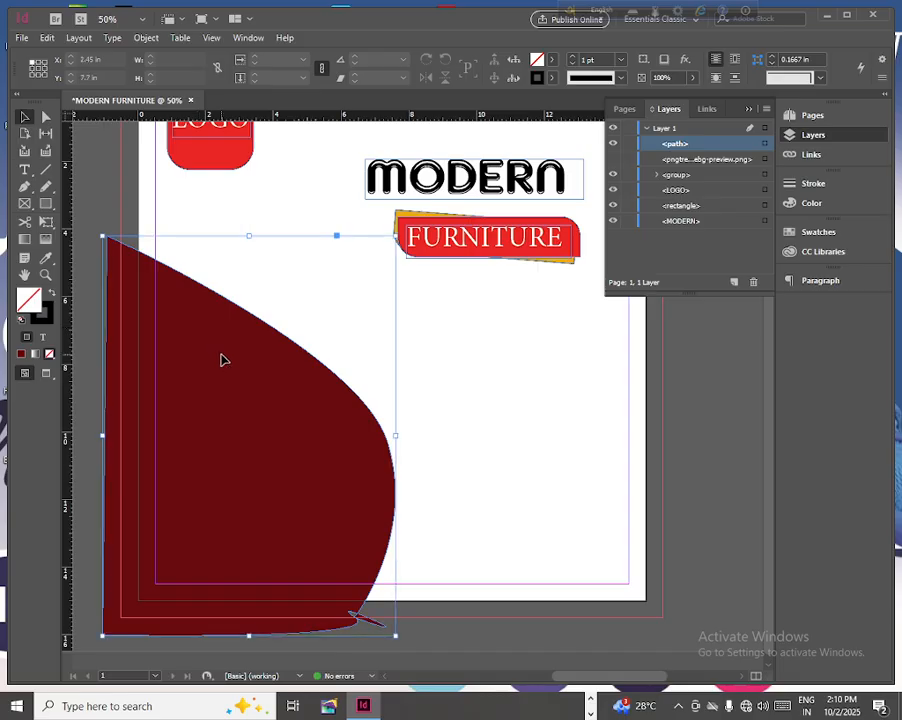
{"action": "left_click_drag", "start_coordinate": [398, 436], "coordinate": [469, 435]}
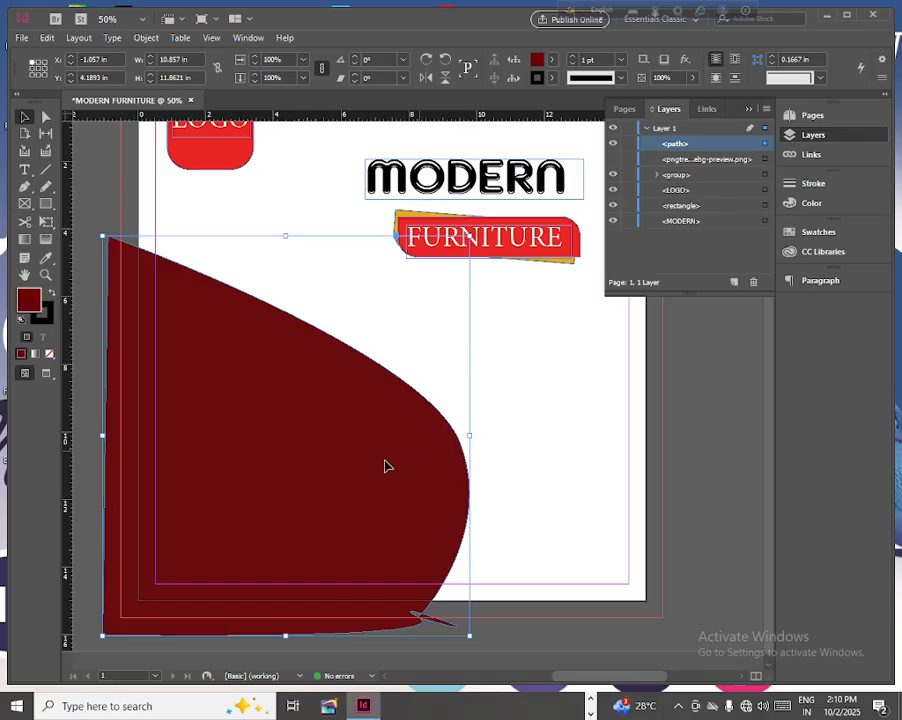
- Move the dark red curved shape down to Y 4.7 in and paste a copy of it onto the page
{"action": "left_click_drag", "start_coordinate": [362, 462], "coordinate": [366, 468]}
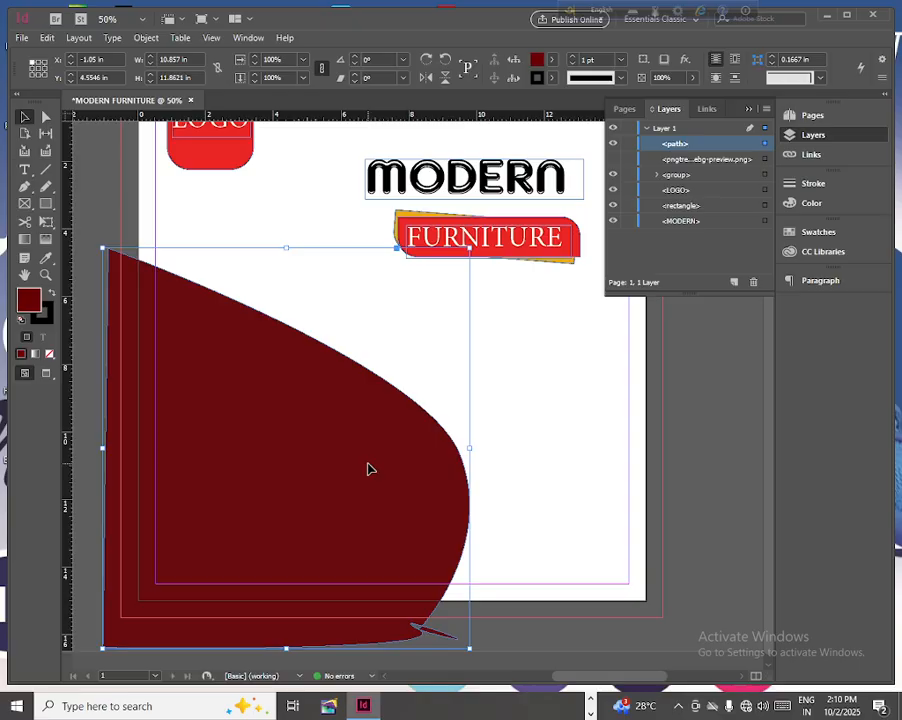
{"action": "left_click_drag", "start_coordinate": [367, 469], "coordinate": [369, 474]}
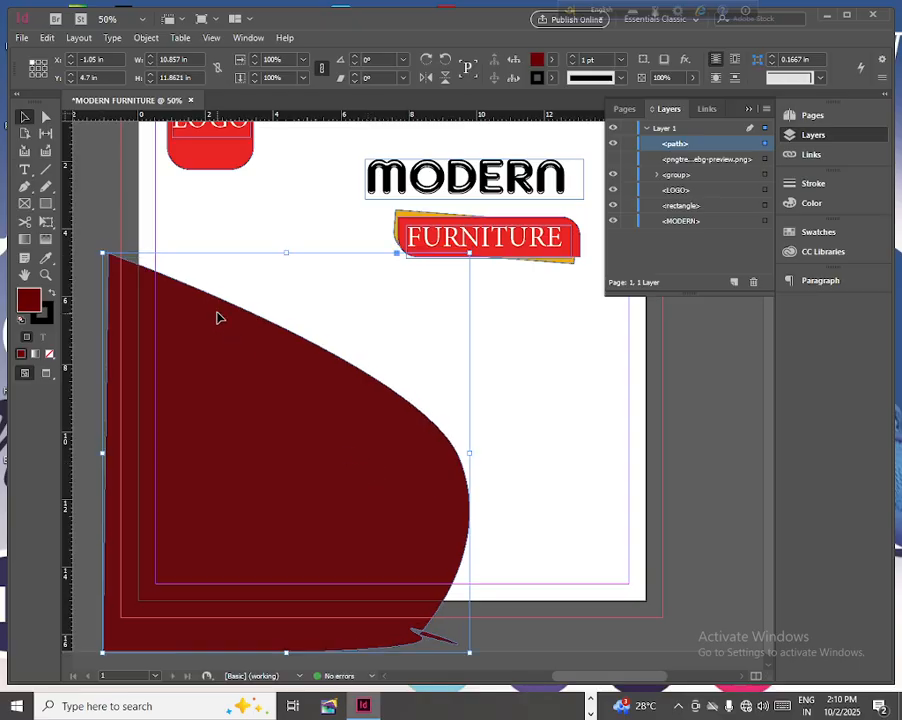
{"action": "left_click", "coordinate": [46, 37]}
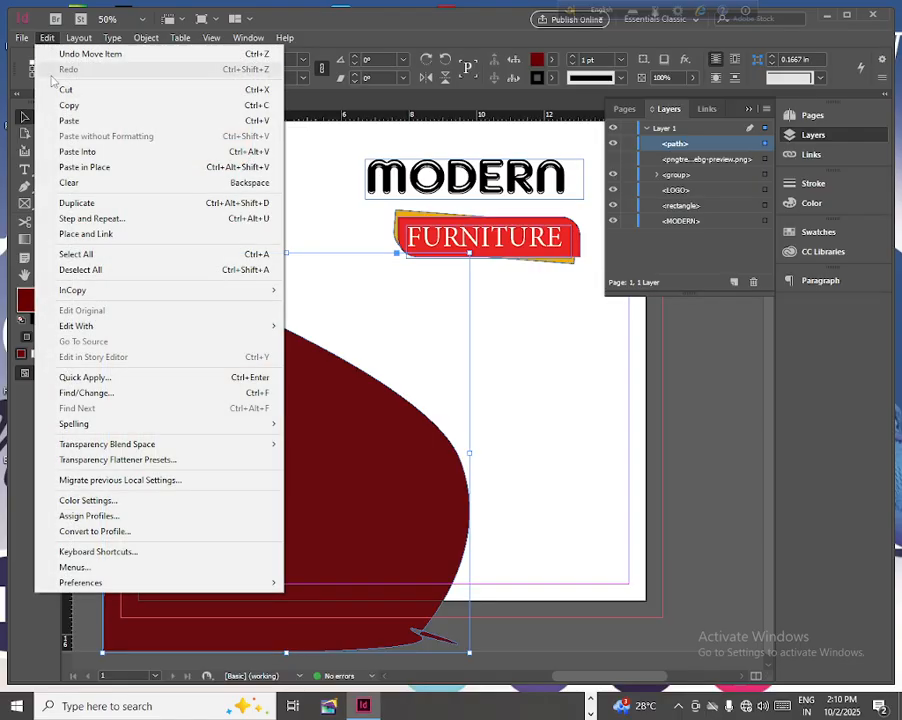
{"action": "left_click", "coordinate": [68, 105]}
{"action": "left_click", "coordinate": [46, 37]}
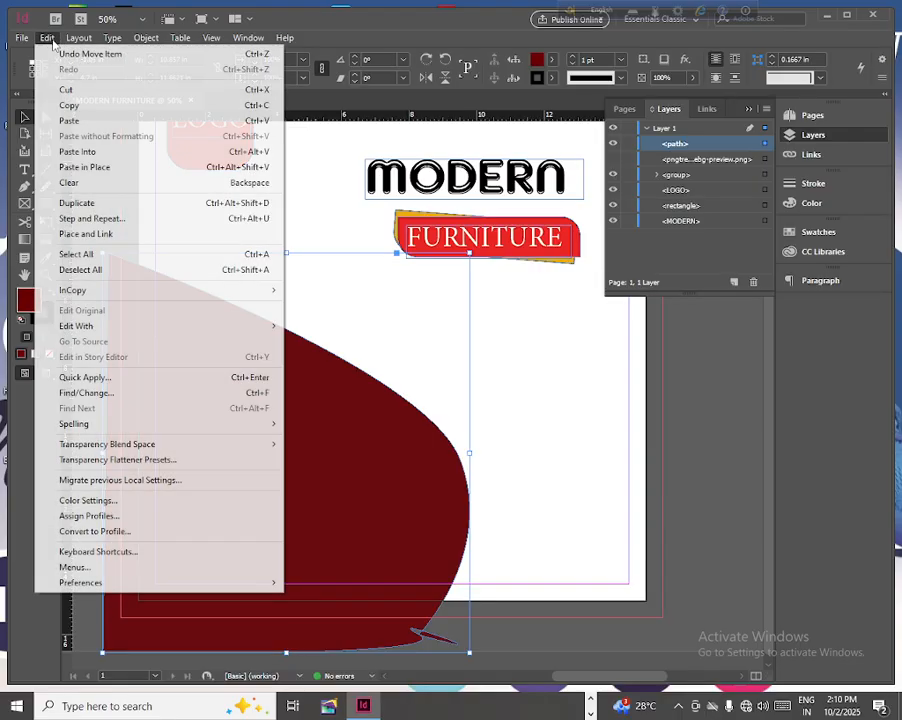
{"action": "left_click", "coordinate": [68, 120]}
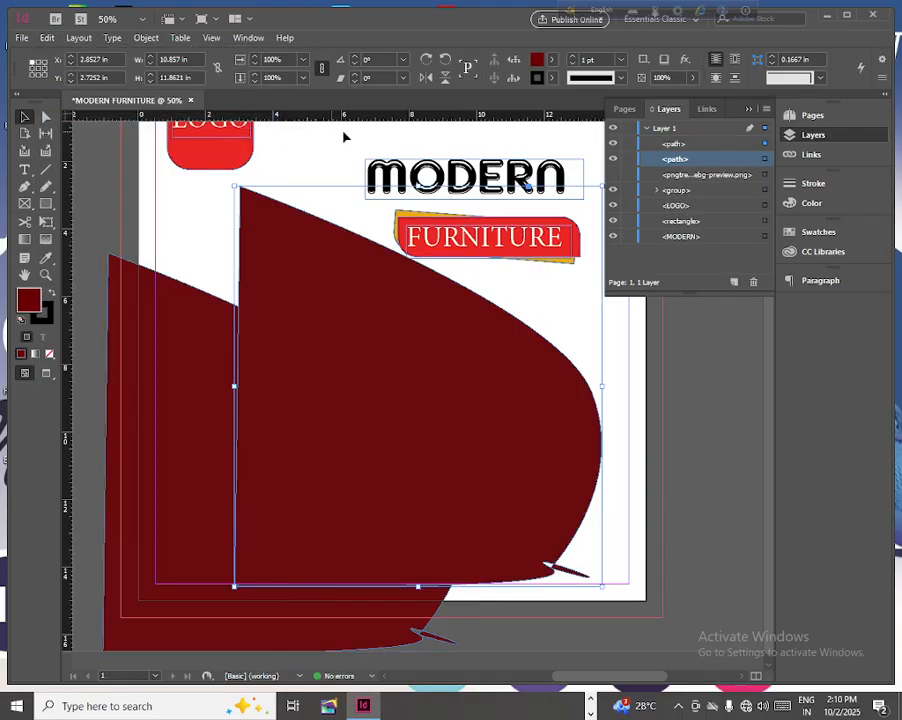
- Remove the copied shape's fill and give it a 10 pt Thick - Thick stroke in C=15 M=100 Y=100 K=0
{"action": "left_click", "coordinate": [549, 61]}
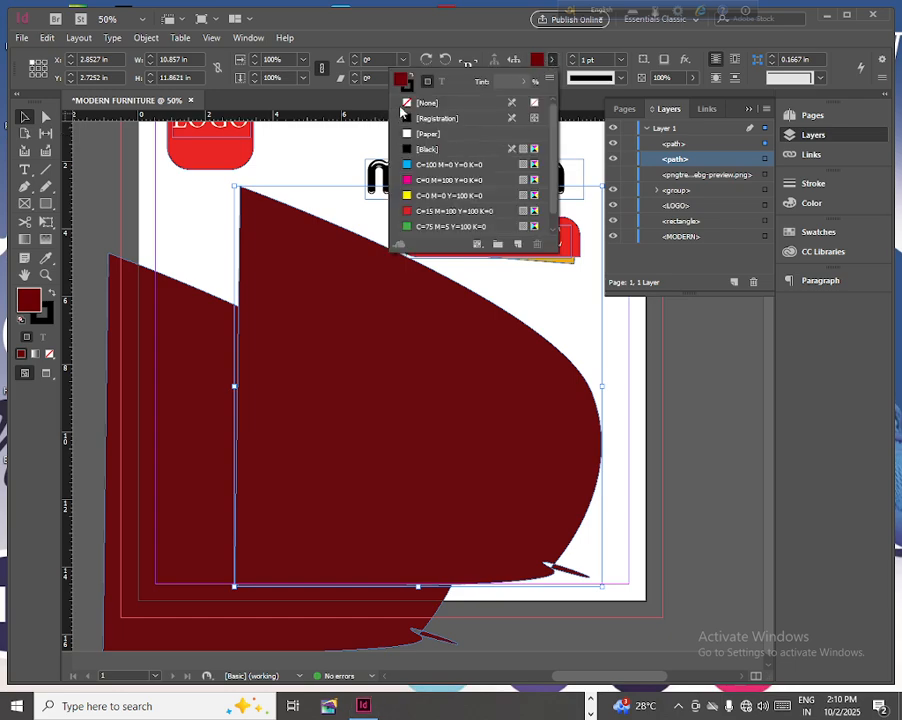
{"action": "left_click", "coordinate": [409, 103]}
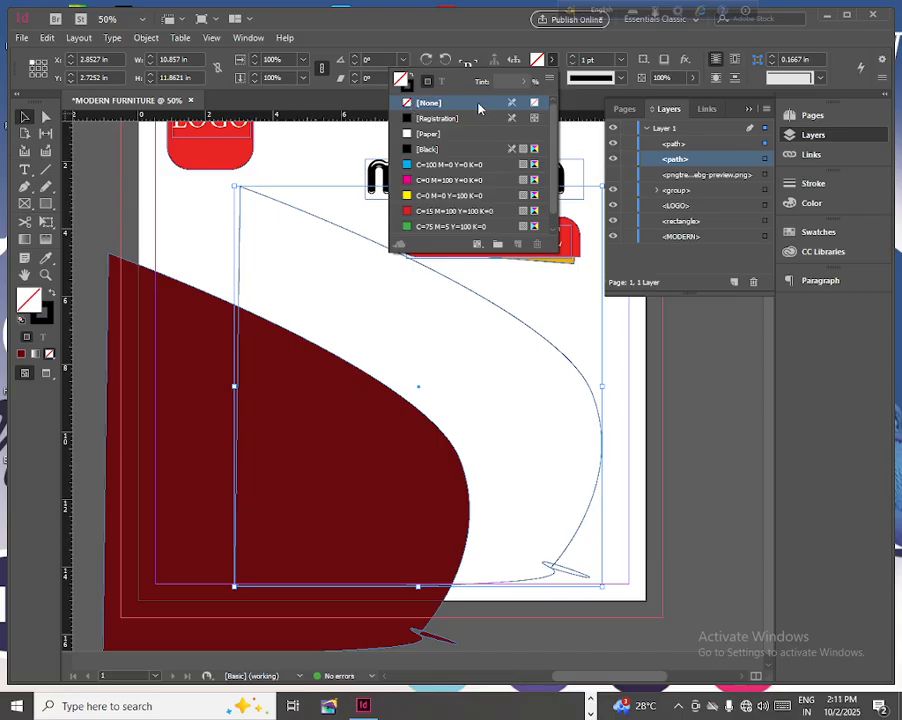
{"action": "left_click", "coordinate": [574, 61]}
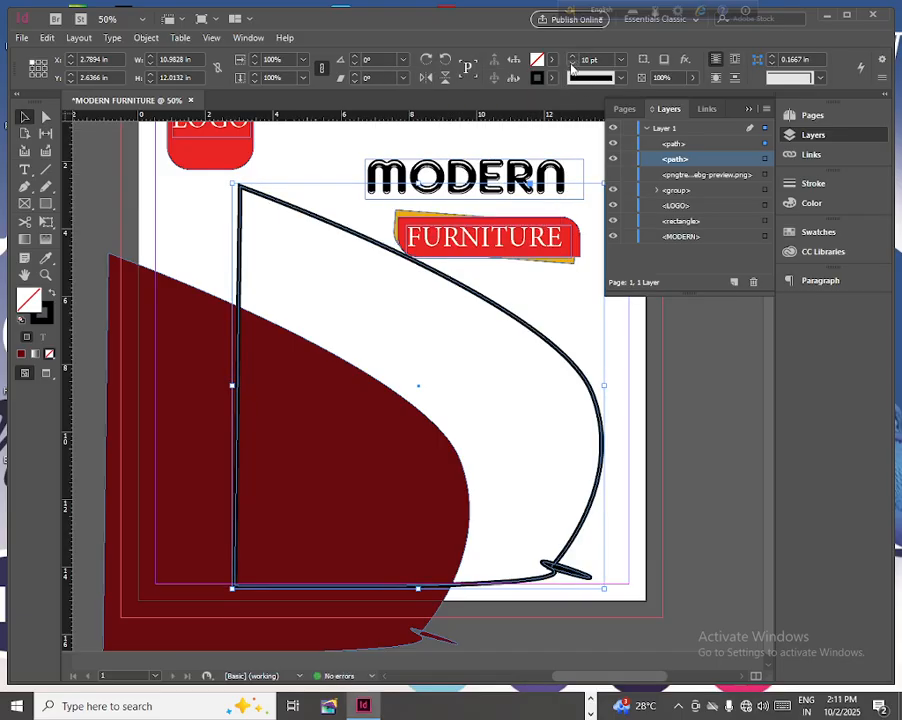
{"action": "left_click", "coordinate": [551, 78]}
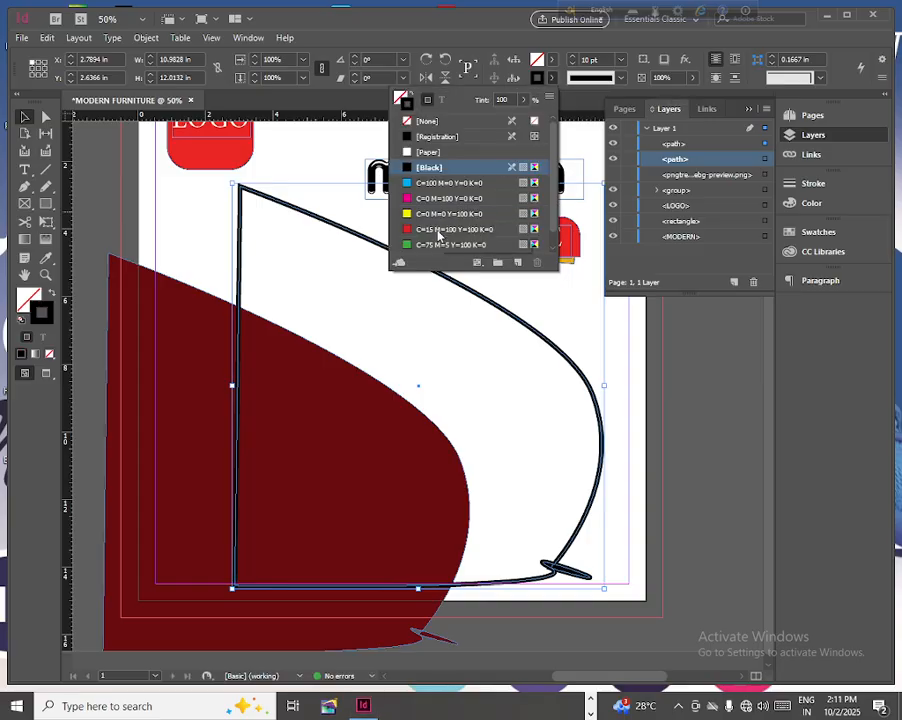
{"action": "left_click", "coordinate": [436, 229]}
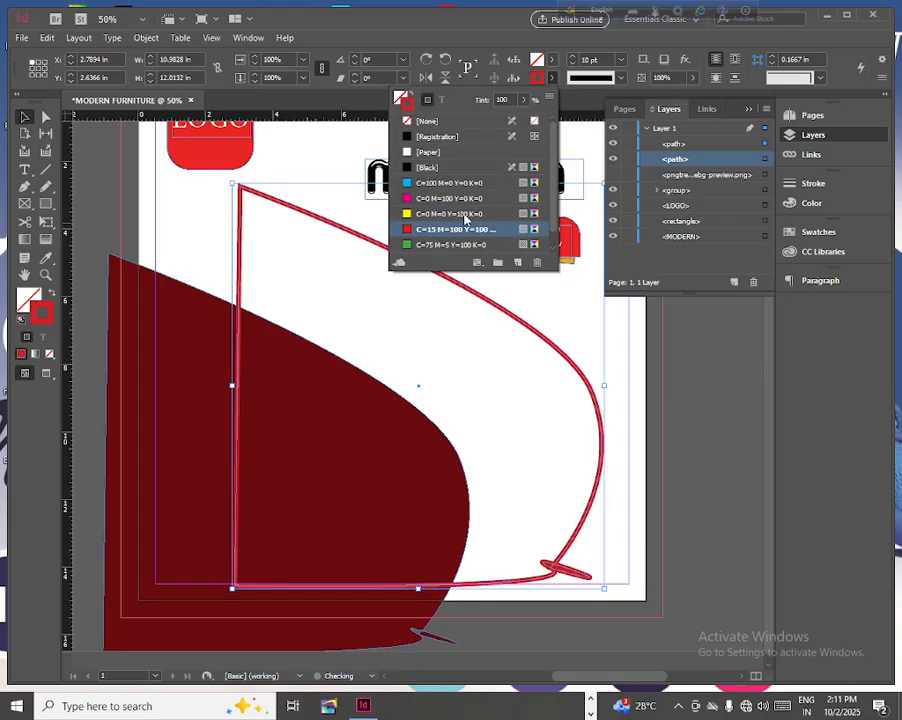
{"action": "left_click", "coordinate": [592, 78]}
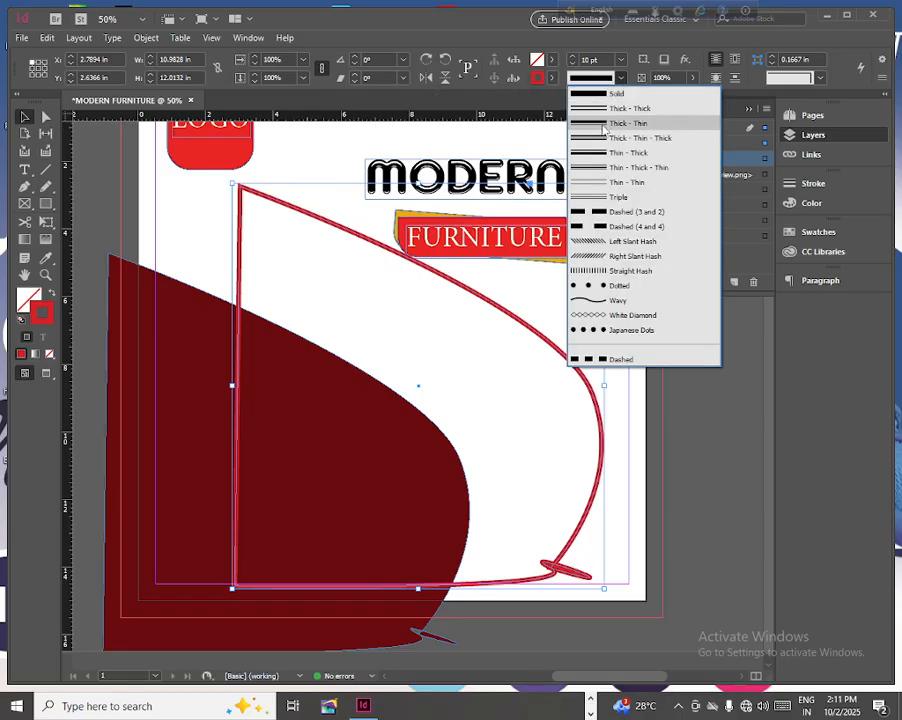
{"action": "left_click", "coordinate": [598, 112]}
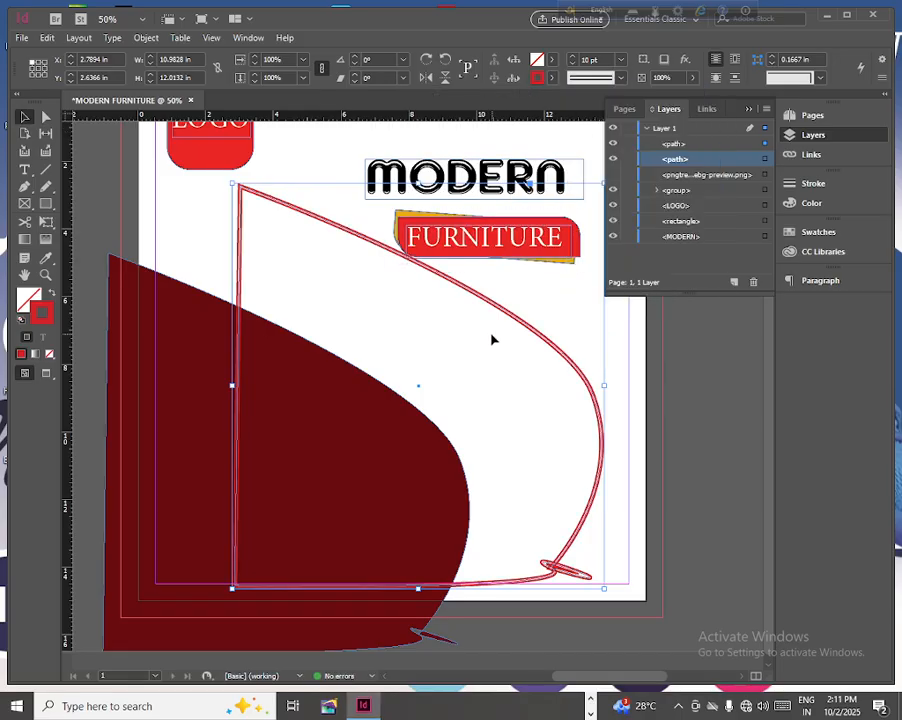
- Move the red outline over the dark red shape and stretch it to about 11.68 in wide and 12.19 in high
{"action": "left_click_drag", "start_coordinate": [503, 315], "coordinate": [390, 373]}
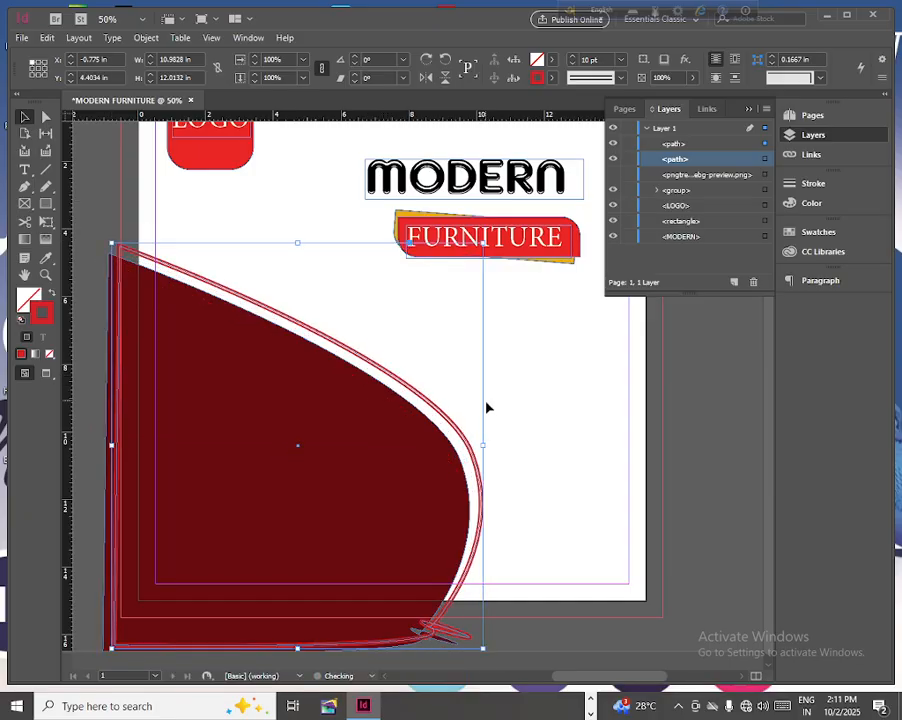
{"action": "mouse_move", "coordinate": [483, 444]}
{"action": "left_mouse_down"}
{"action": "mouse_move", "coordinate": [515, 446]}
{"action": "mouse_move", "coordinate": [487, 453]}
{"action": "left_mouse_up"}
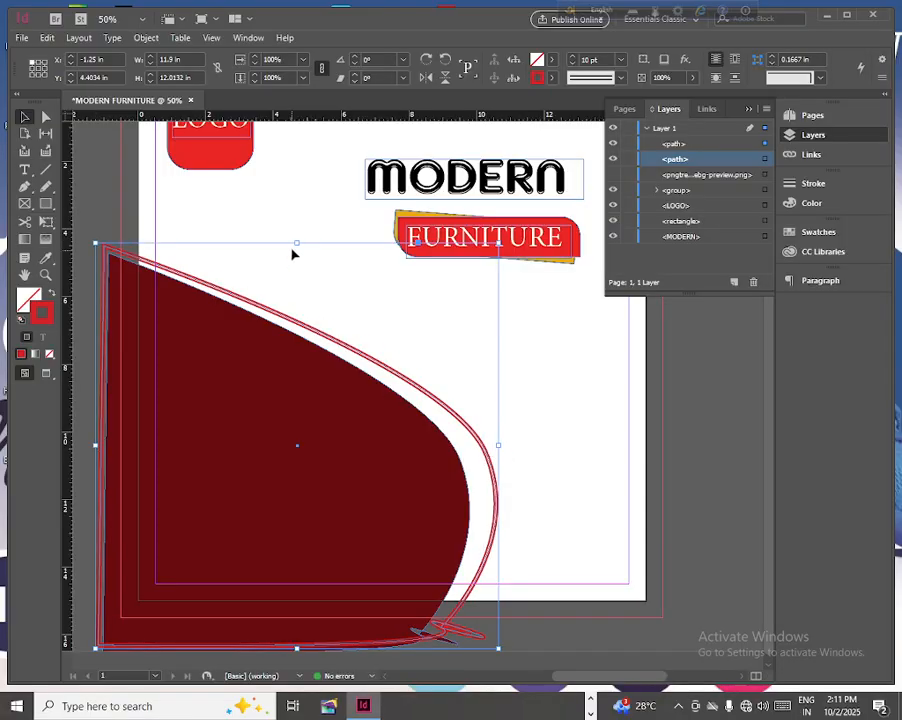
{"action": "left_click_drag", "start_coordinate": [297, 242], "coordinate": [297, 236]}
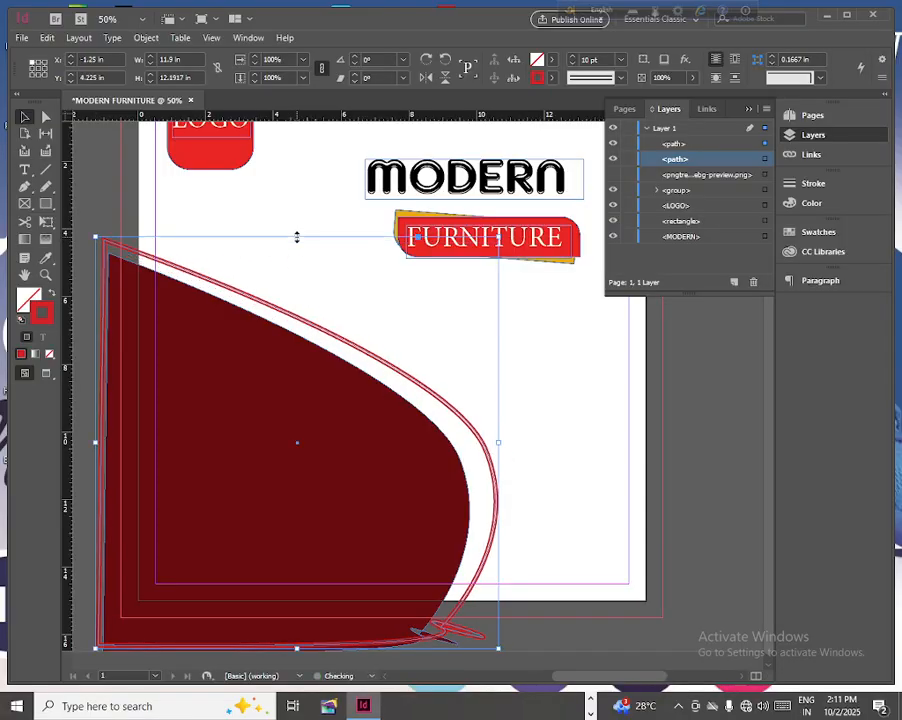
{"action": "left_click_drag", "start_coordinate": [498, 441], "coordinate": [490, 441]}
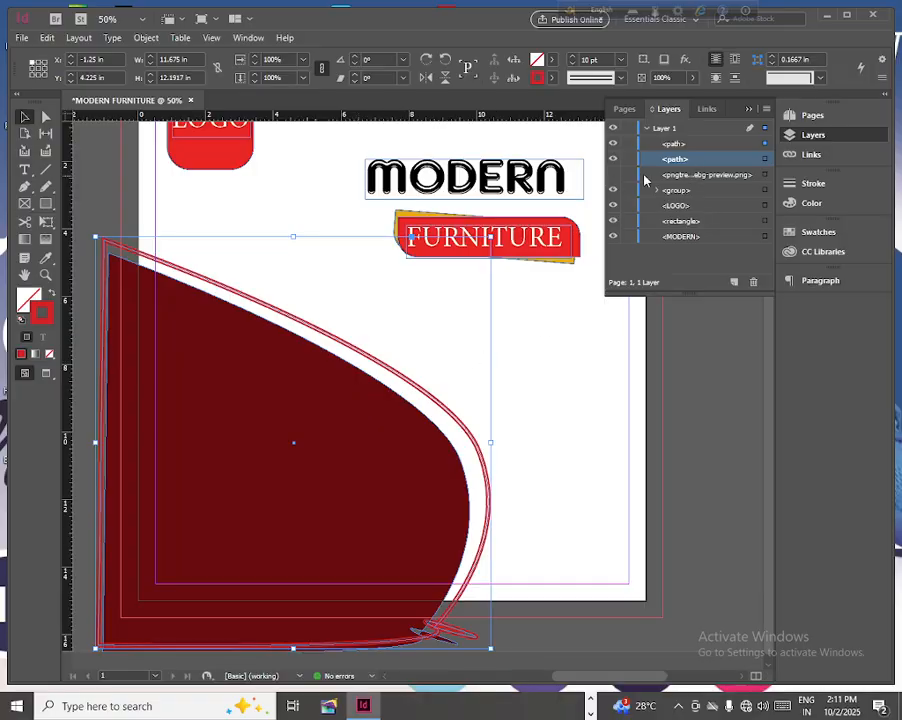
- Show the chair image and bring it above both curved shapes in the layer order
{"action": "left_click_drag", "start_coordinate": [679, 178], "coordinate": [676, 138]}
{"action": "left_click", "coordinate": [613, 176]}
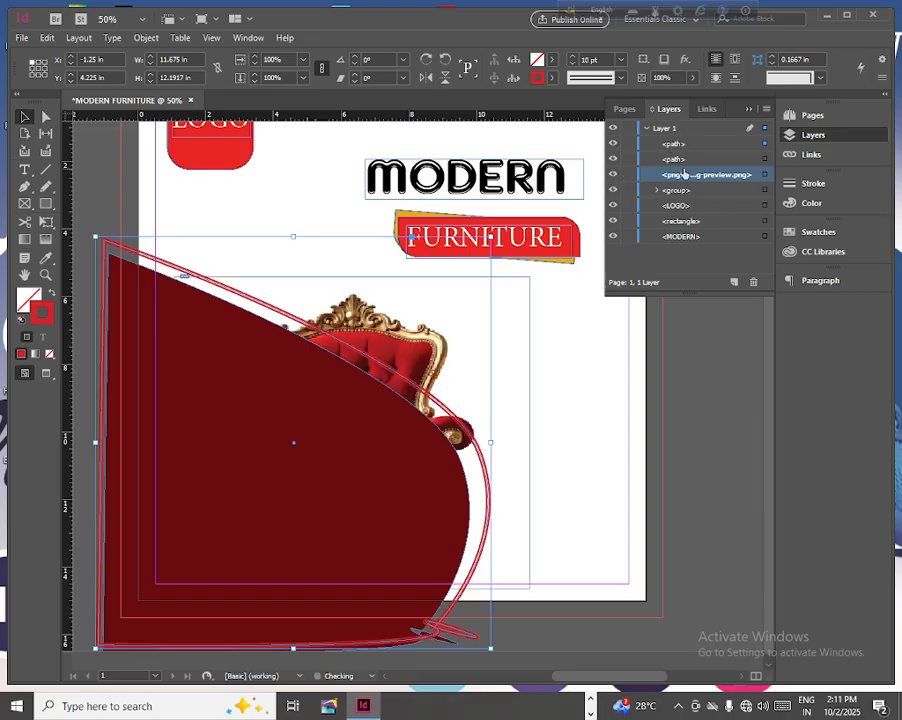
{"action": "left_click_drag", "start_coordinate": [705, 178], "coordinate": [699, 142]}
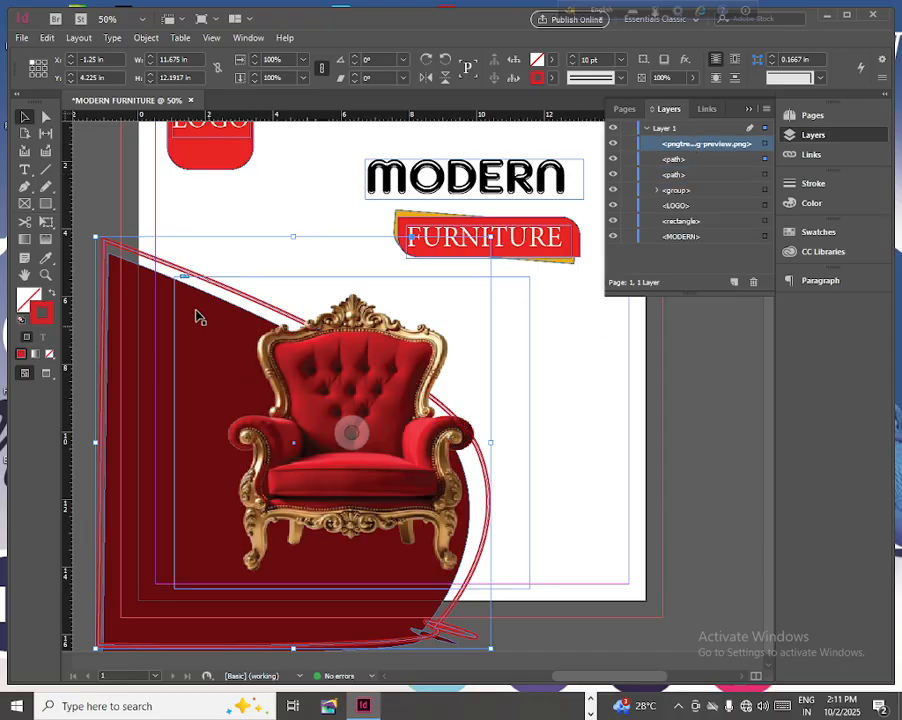
- Draw a small ellipse below the logo badge, about 0.8 in wide and 0.75 in high
{"action": "left_click", "coordinate": [53, 212]}
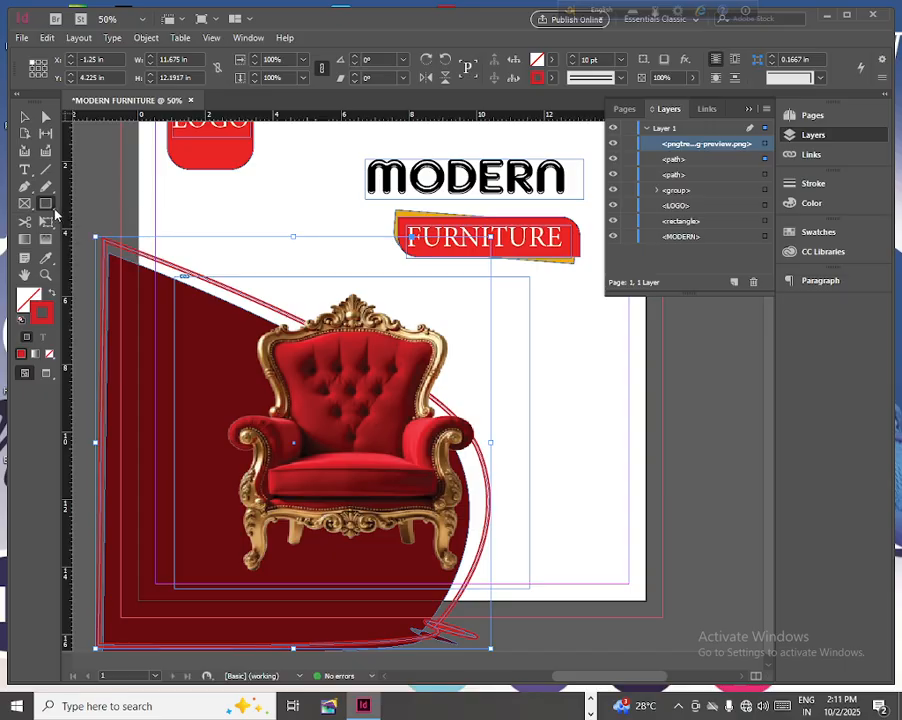
{"action": "left_click_drag", "start_coordinate": [57, 213], "coordinate": [80, 236]}
{"action": "left_click_drag", "start_coordinate": [202, 212], "coordinate": [232, 233]}
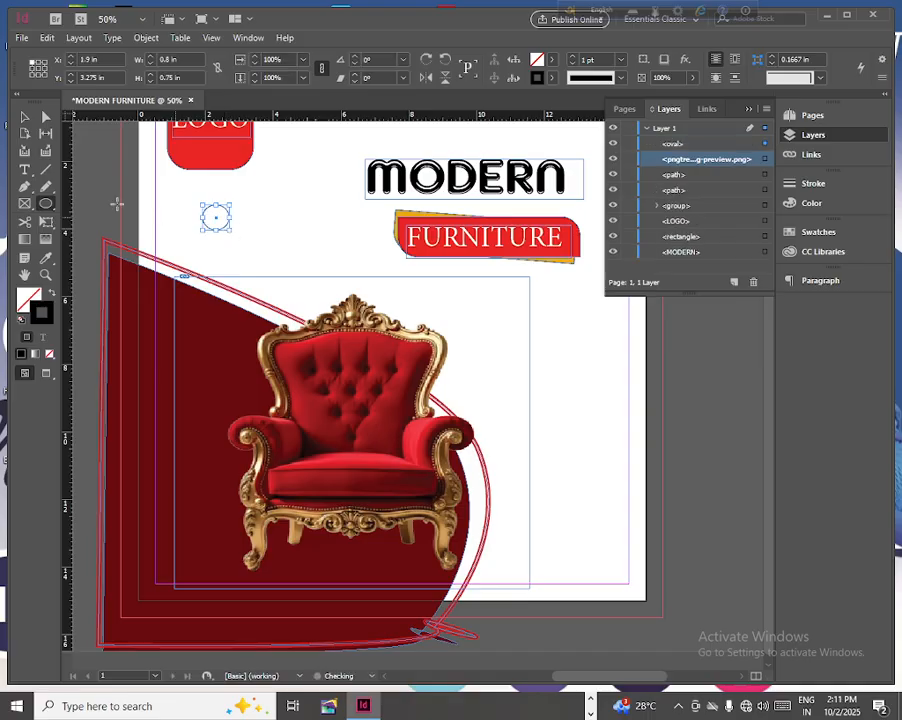
- Colour the ellipse's stroke with the red sampled from the chair and fill it with C=15 M=100 Y=100 K=0
{"action": "left_click", "coordinate": [47, 260]}
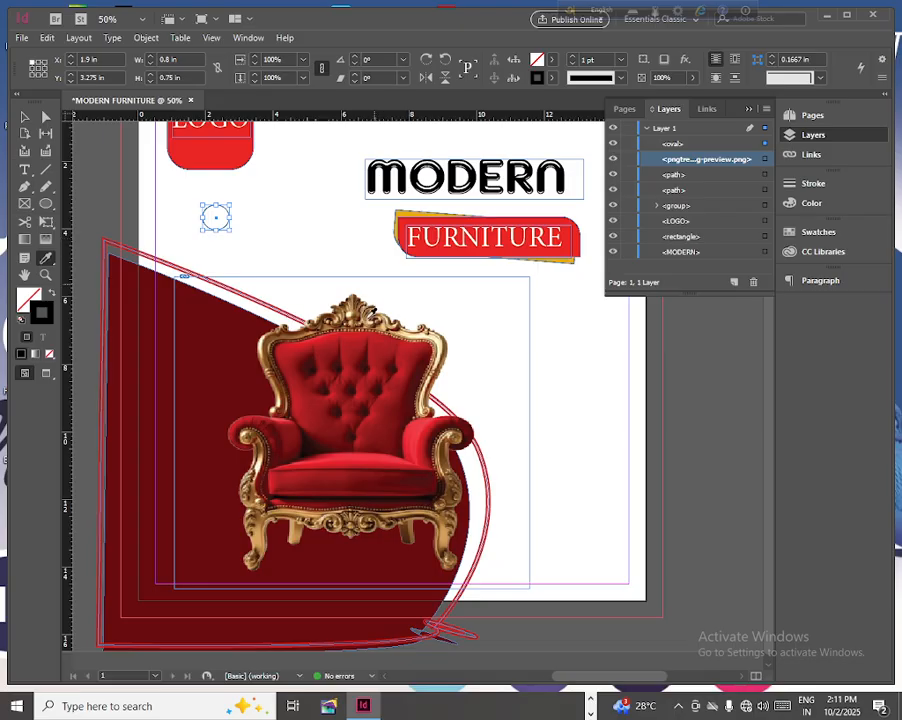
{"action": "left_click", "coordinate": [352, 345]}
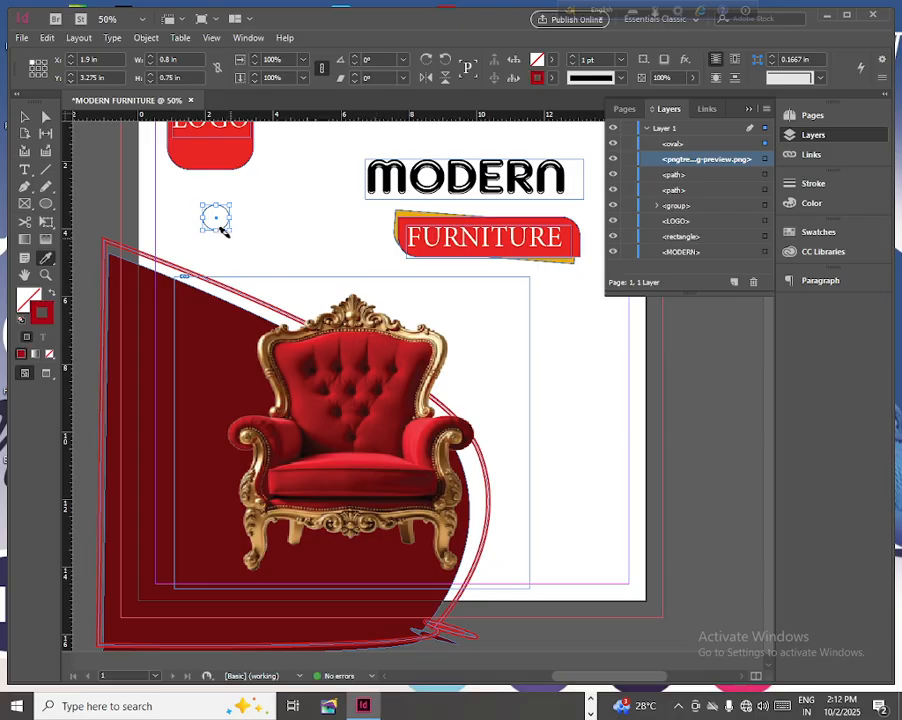
{"action": "left_click", "coordinate": [552, 59]}
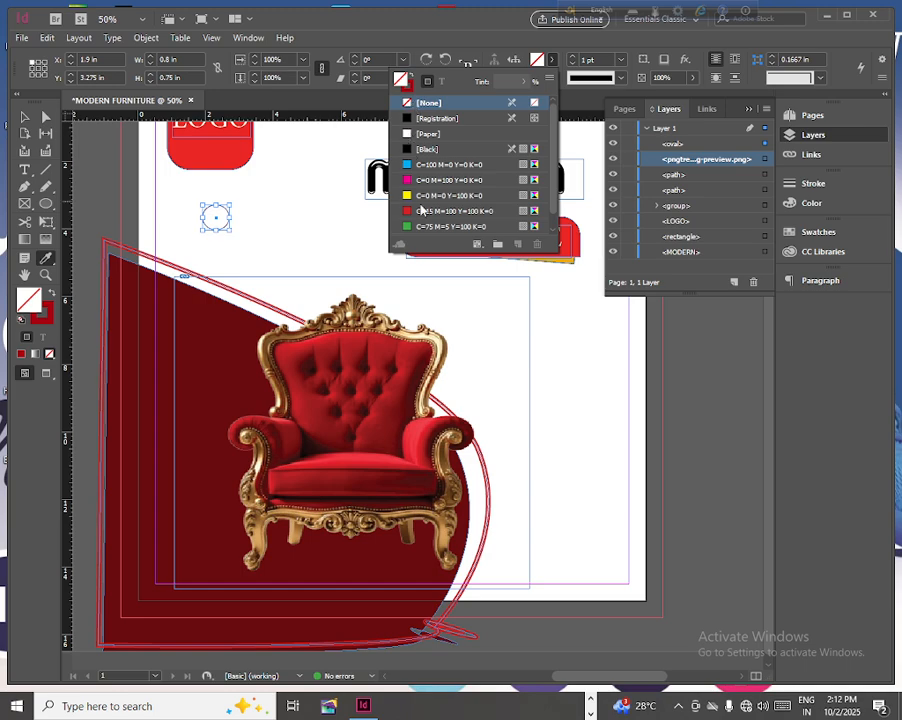
{"action": "left_click", "coordinate": [421, 210]}
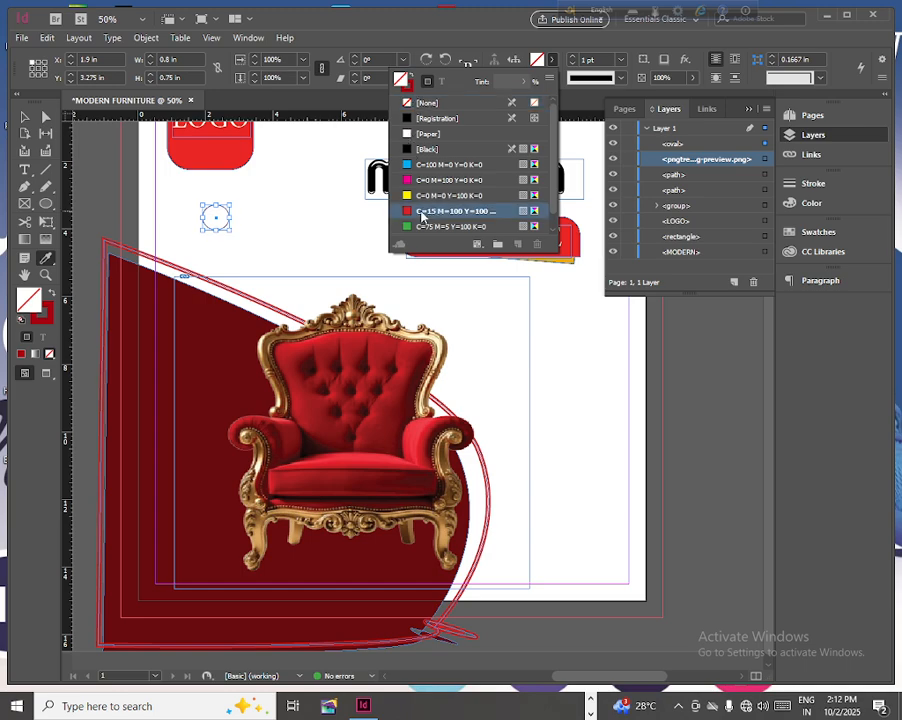
{"action": "left_click", "coordinate": [344, 345]}
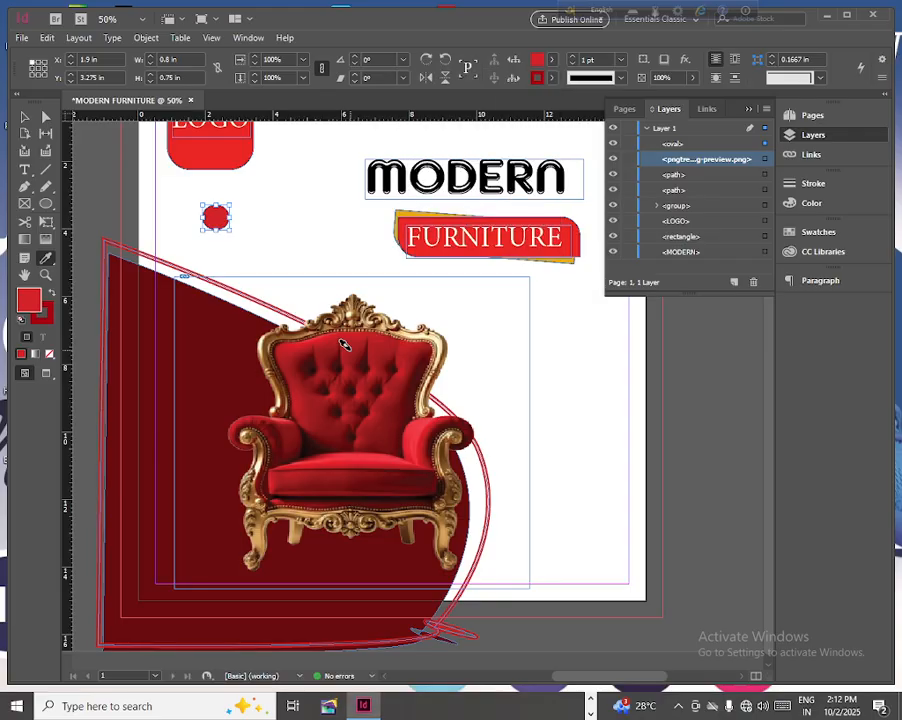
- Set the ellipse's stroke to 15 pt in the Thick - Thick style
{"action": "left_click", "coordinate": [571, 55]}
{"action": "left_click", "coordinate": [571, 55]}
{"action": "left_click", "coordinate": [571, 55]}
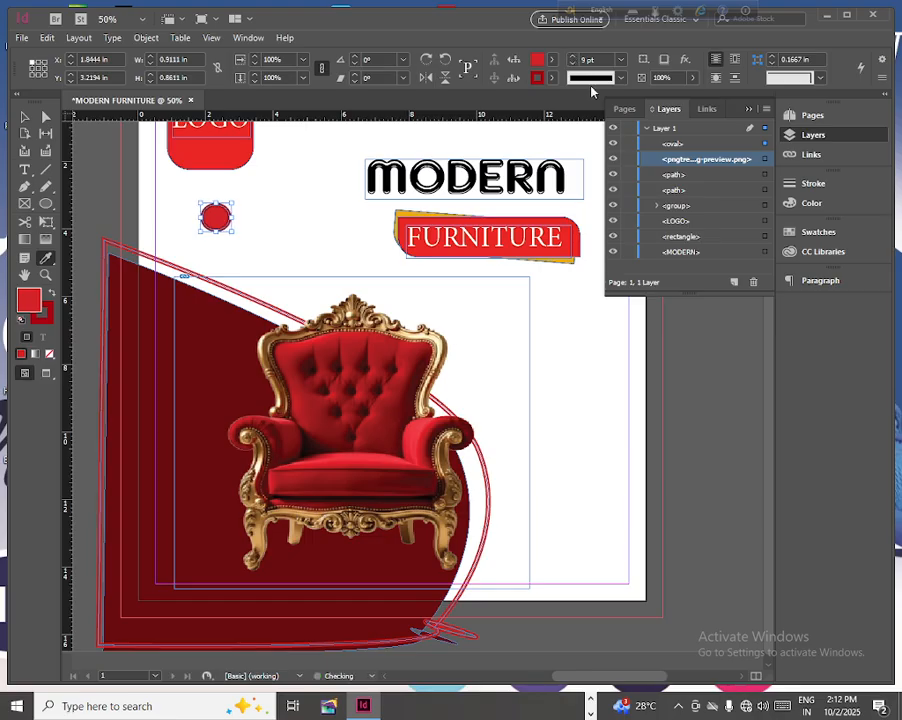
{"action": "left_click", "coordinate": [621, 78]}
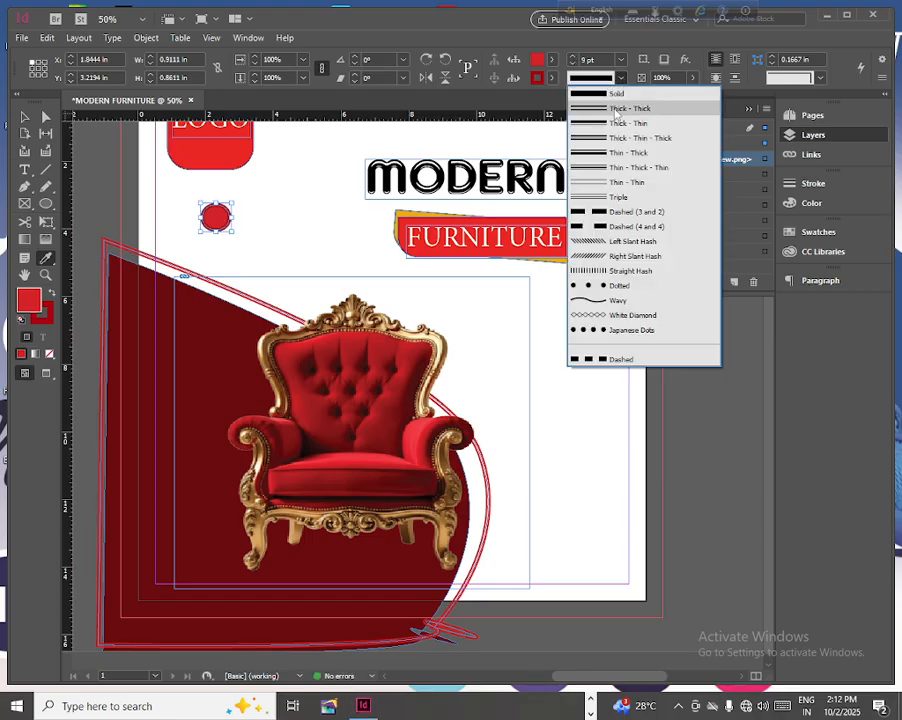
{"action": "left_click", "coordinate": [614, 109]}
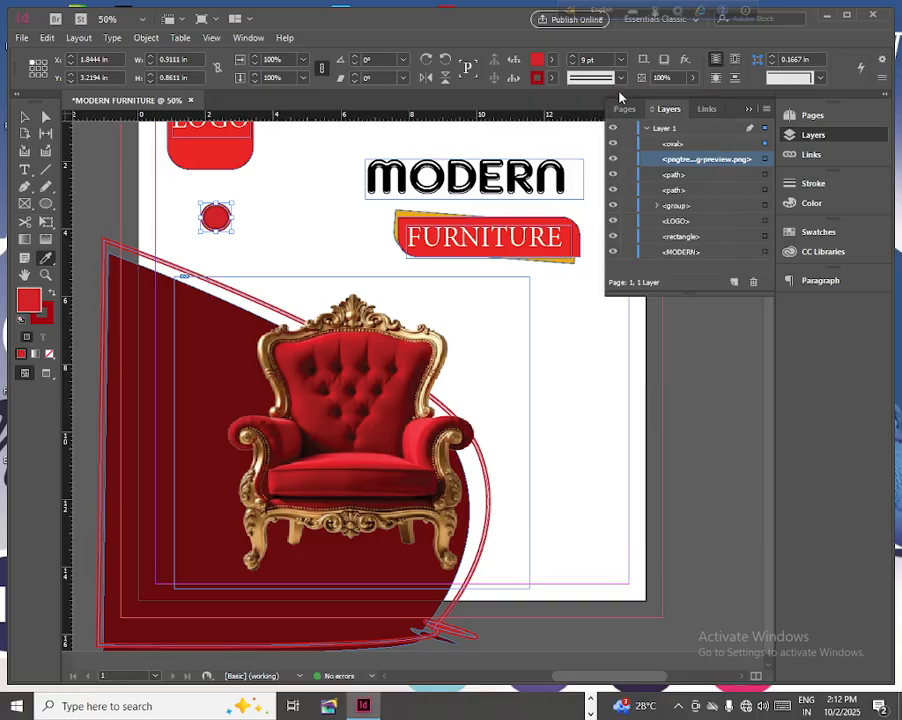
{"action": "left_click", "coordinate": [575, 58]}
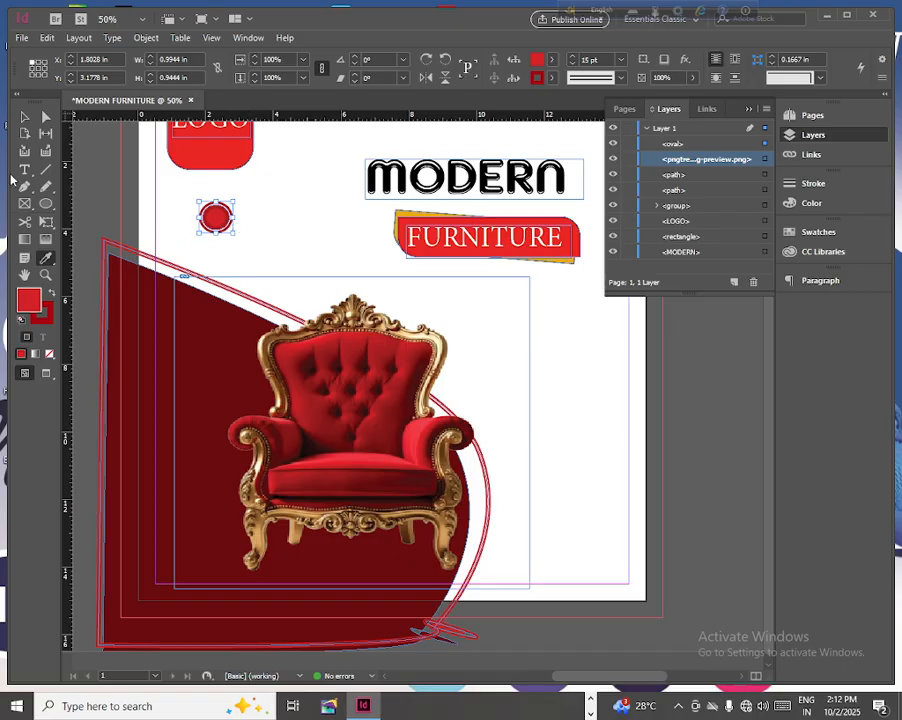
- Move the ellipse onto the red outline's upper slope and place a copy on the outline beside the chair's right armrest
{"action": "left_click", "coordinate": [25, 117]}
{"action": "left_click_drag", "start_coordinate": [213, 218], "coordinate": [208, 280]}
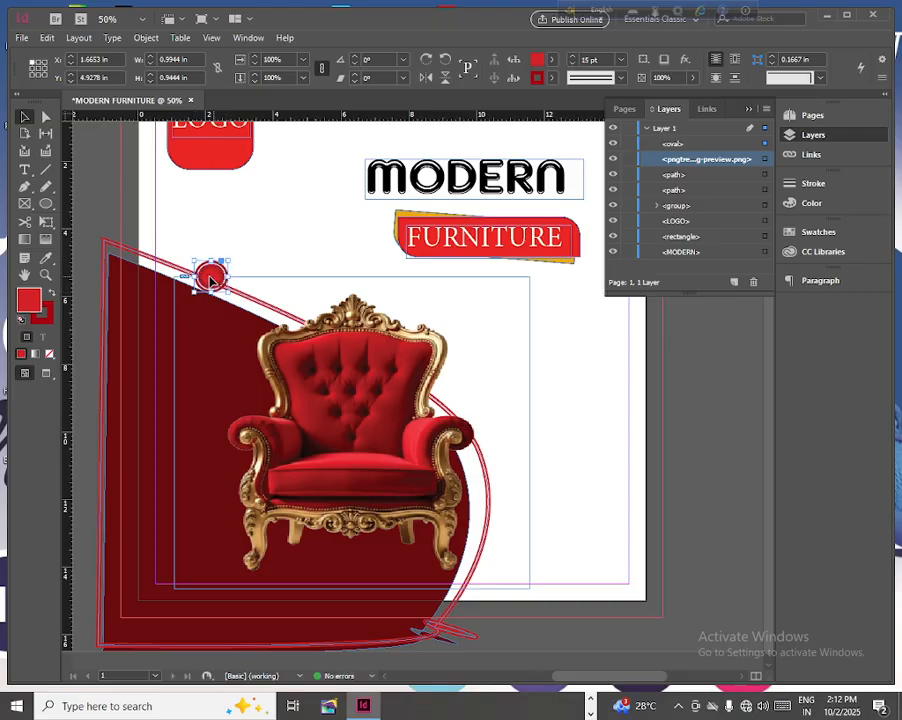
{"action": "left_click_drag", "start_coordinate": [483, 436], "coordinate": [487, 473]}
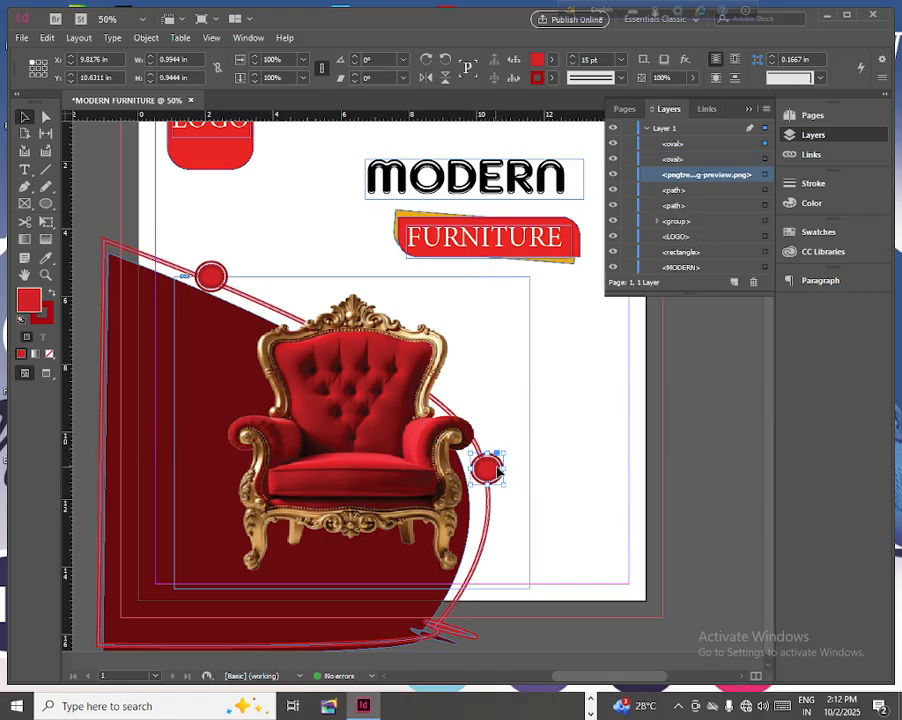
{"action": "left_click", "coordinate": [700, 404]}
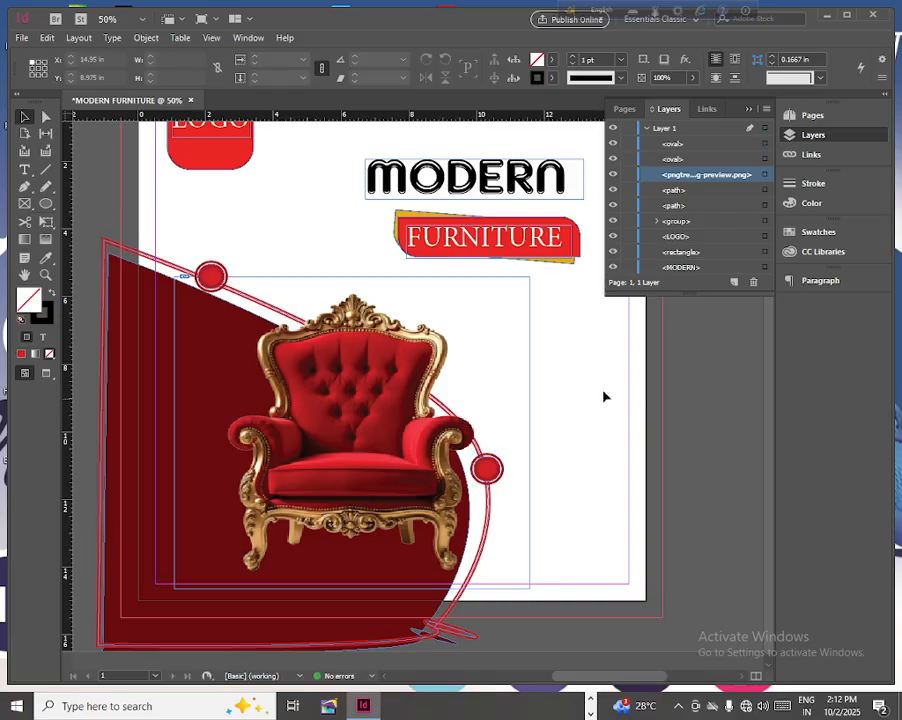
- Draw a rectangle about 3.18 by 1.1 in to the right of the chair's legs and fill it with red sampled from the chair
{"action": "left_click", "coordinate": [25, 170]}
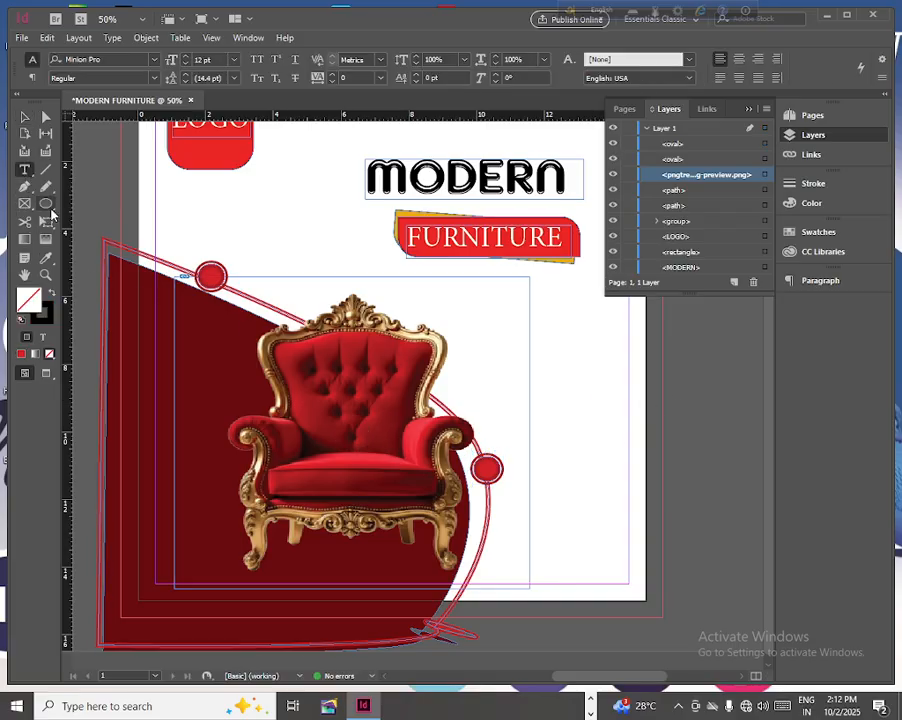
{"action": "left_click", "coordinate": [46, 203]}
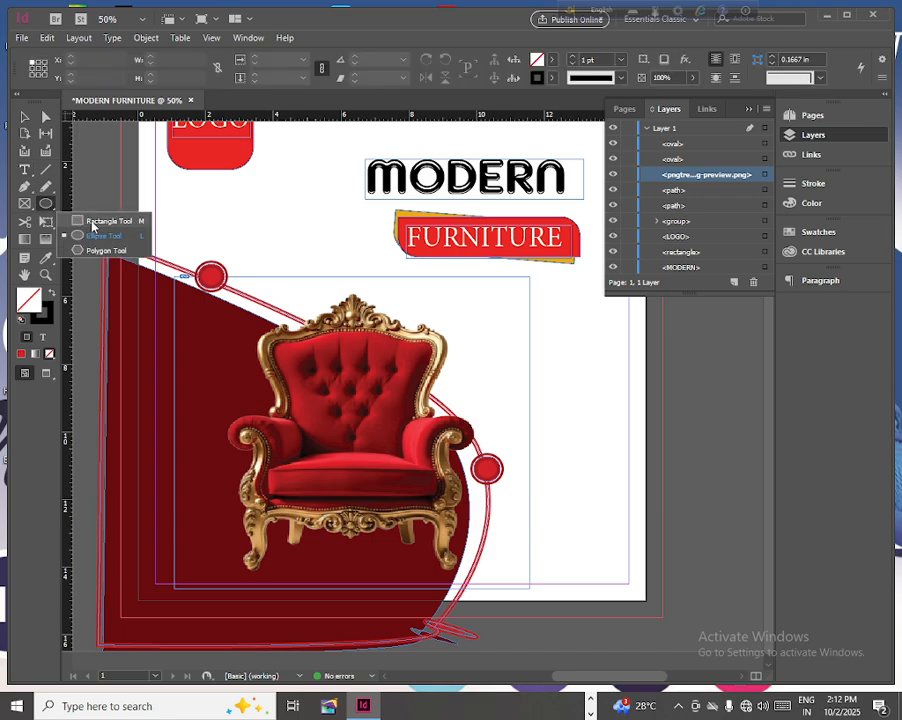
{"action": "left_click", "coordinate": [92, 222]}
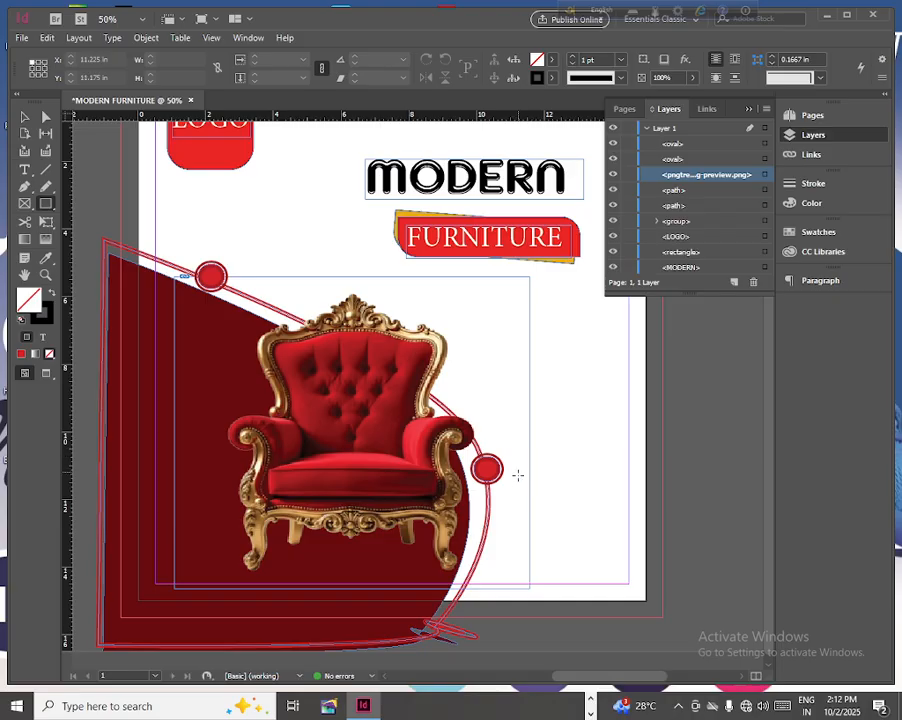
{"action": "left_click_drag", "start_coordinate": [517, 489], "coordinate": [625, 526]}
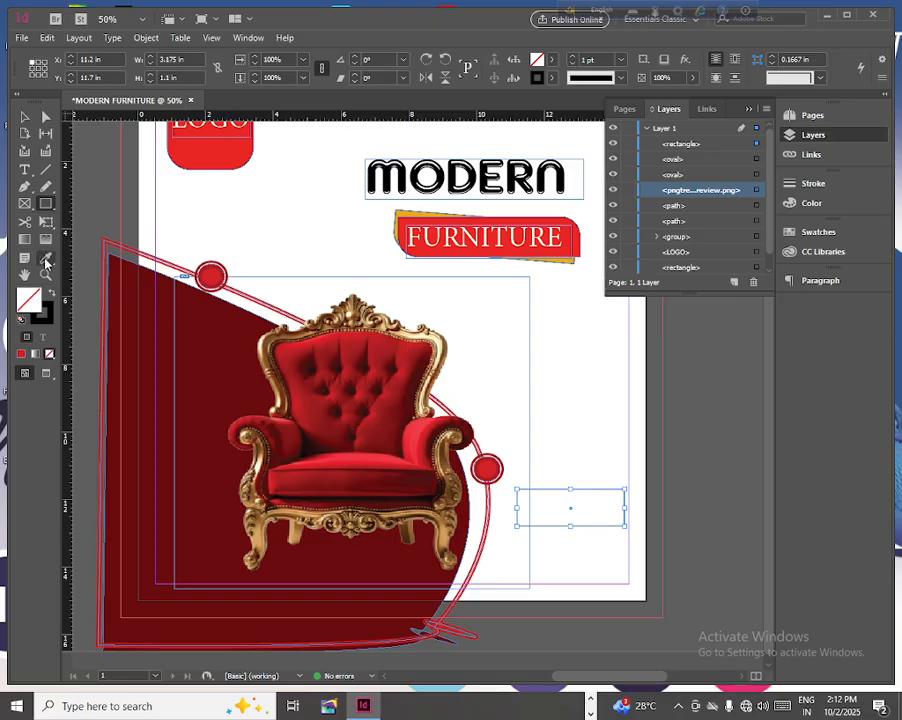
{"action": "left_click", "coordinate": [46, 259]}
{"action": "left_click", "coordinate": [348, 344]}
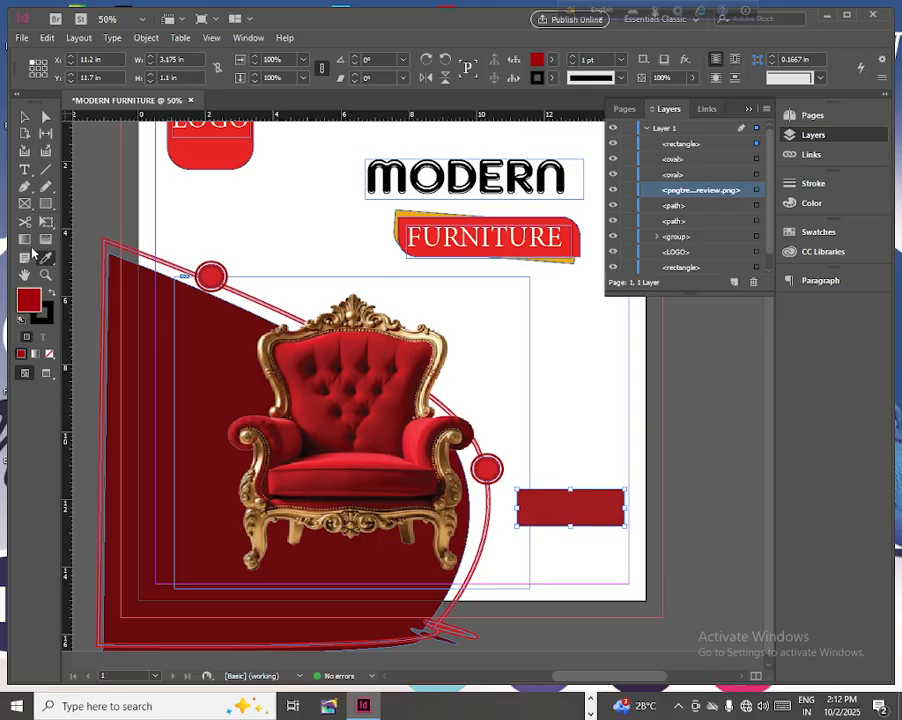
- Add the text SHOP NOW in a frame about 3.18 in wide above the red rectangle and set it to 30 pt
{"action": "left_click", "coordinate": [24, 172]}
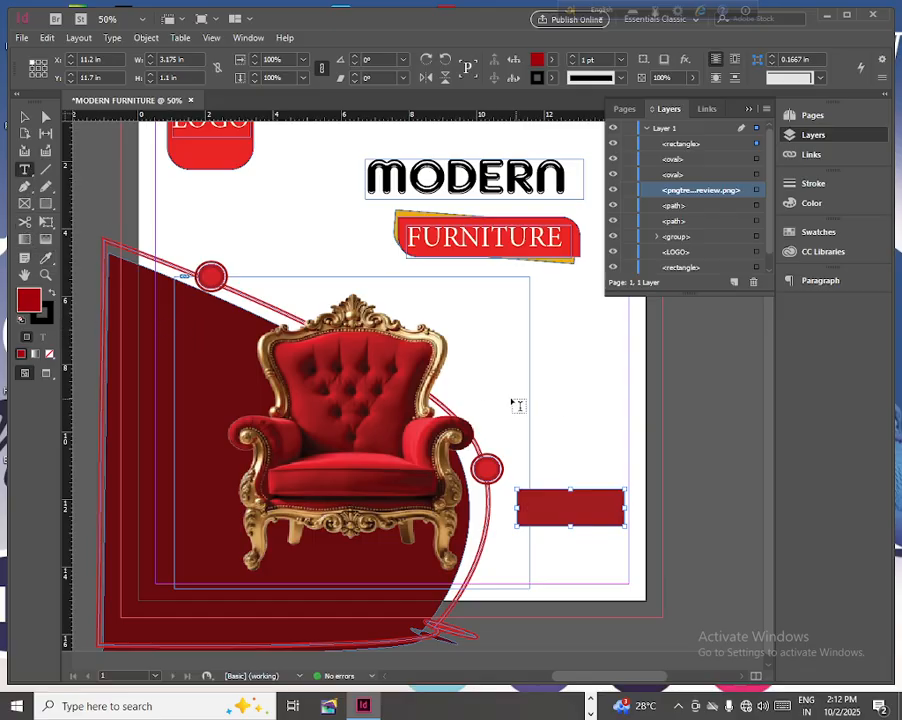
{"action": "left_click_drag", "start_coordinate": [510, 401], "coordinate": [618, 433]}
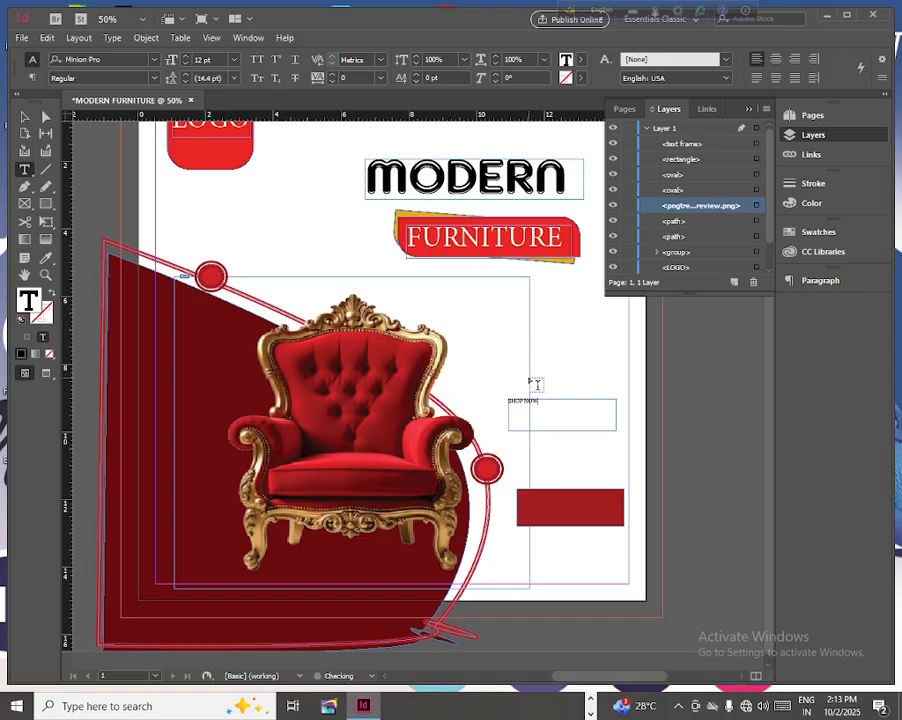
{"action": "left_click_drag", "start_coordinate": [543, 400], "coordinate": [491, 393]}
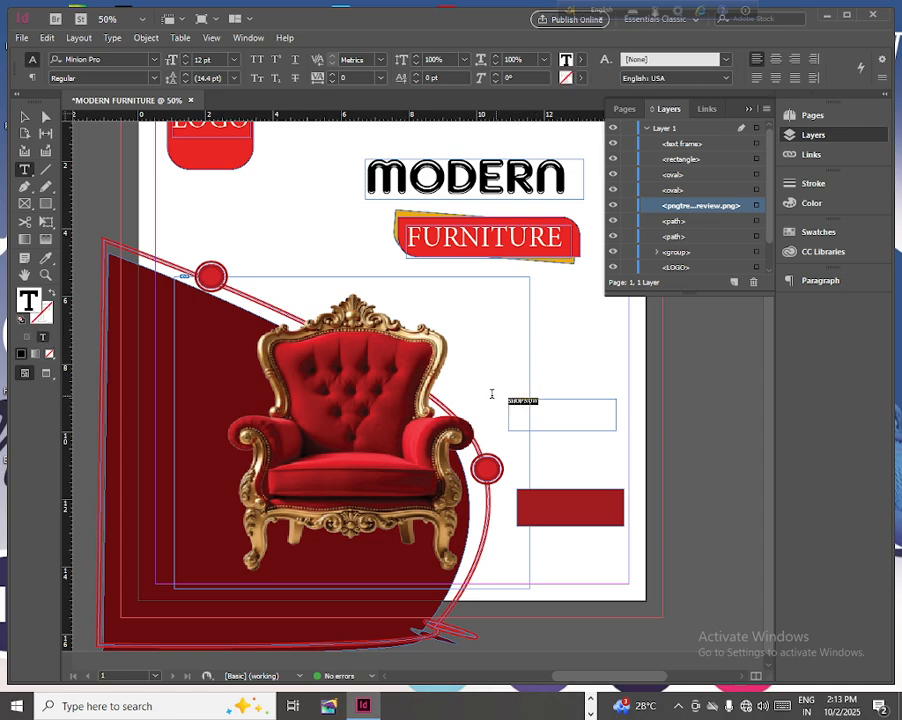
{"action": "left_click", "coordinate": [233, 60]}
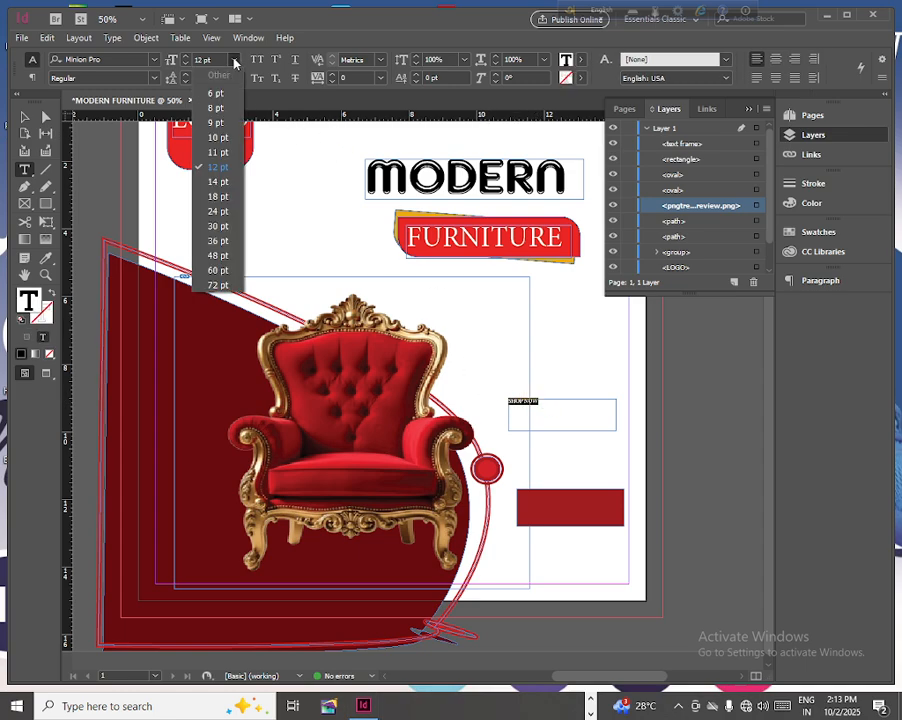
{"action": "left_click", "coordinate": [217, 226]}
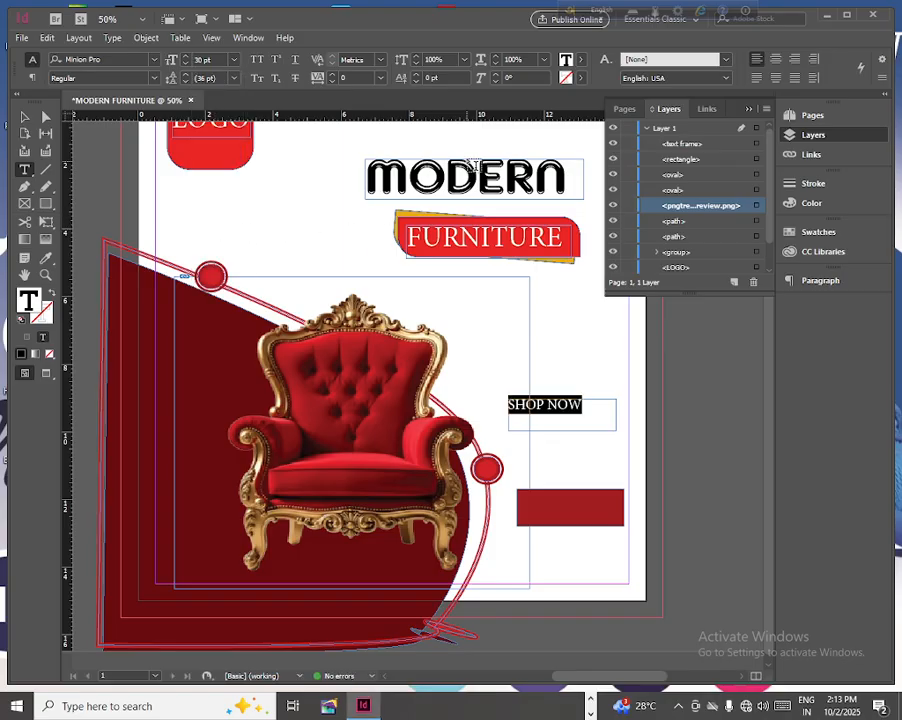
- Colour the SHOP NOW text with a pale gold sampled from the chair's frame and move it onto the red rectangle
{"action": "left_click", "coordinate": [45, 257]}
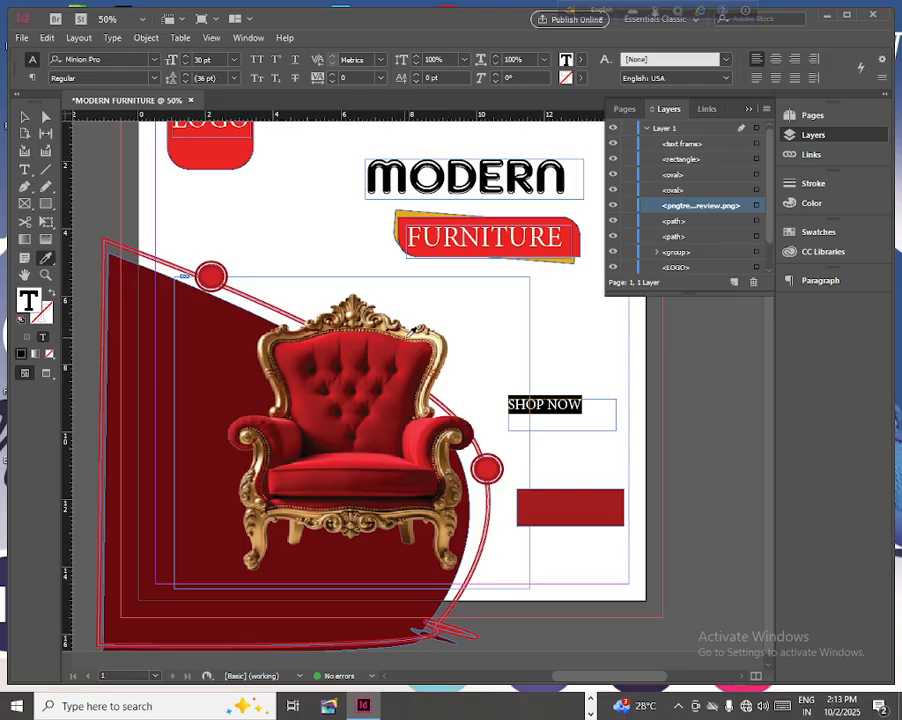
{"action": "left_click", "coordinate": [412, 335]}
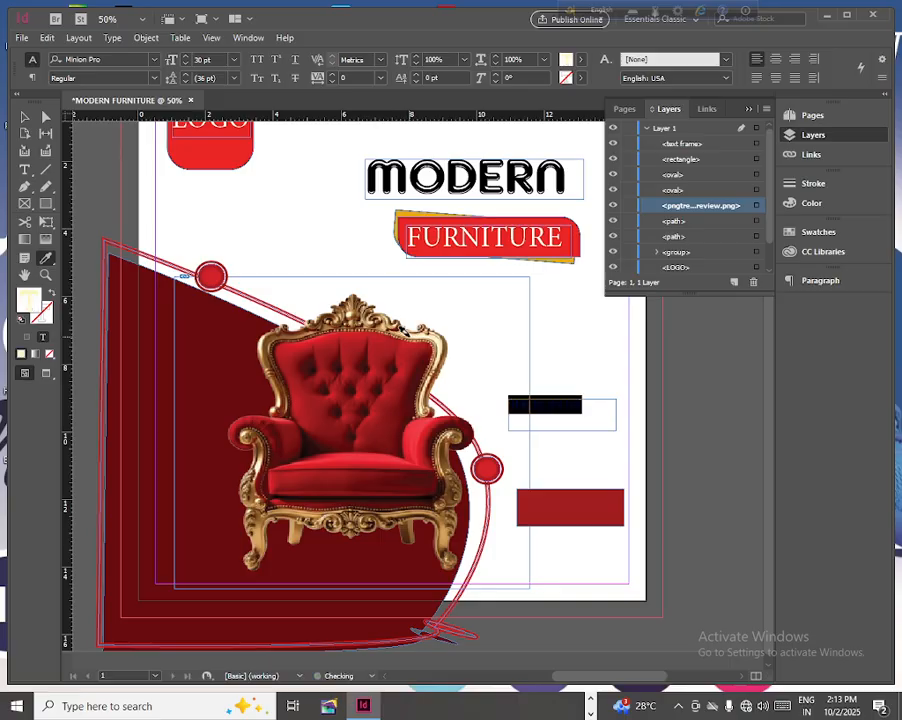
{"action": "left_click", "coordinate": [25, 118]}
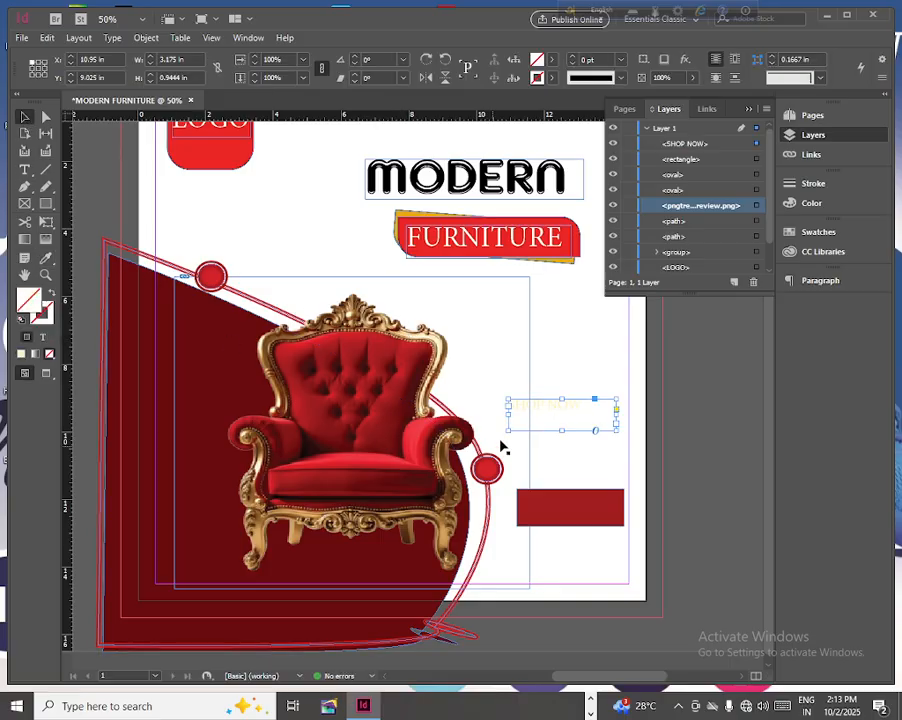
{"action": "left_click_drag", "start_coordinate": [546, 410], "coordinate": [565, 510]}
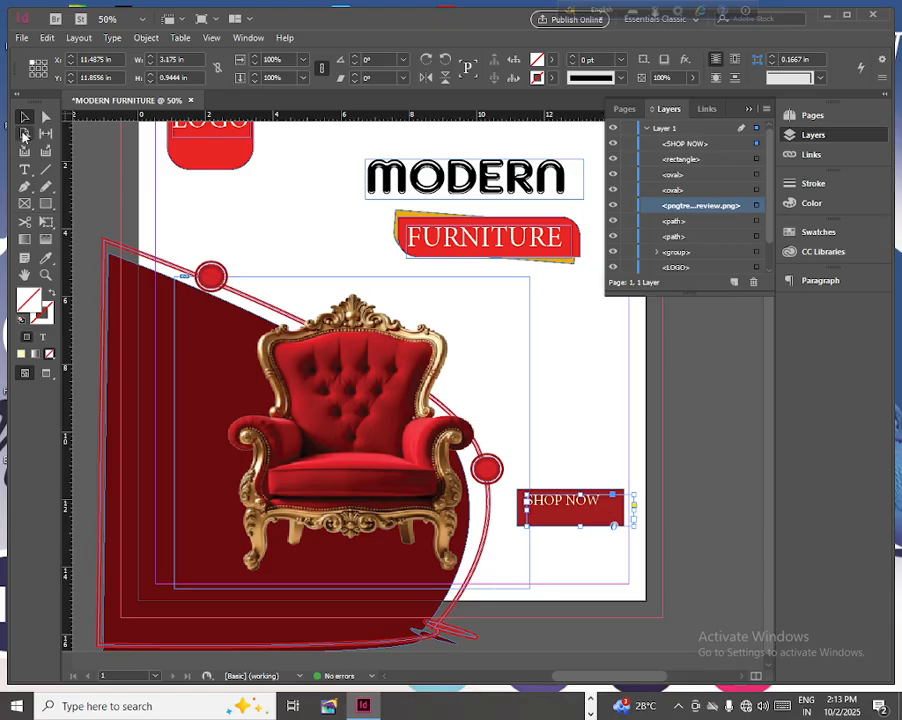
- Set the SHOP NOW text size to 42 pt
{"action": "left_click", "coordinate": [25, 170]}
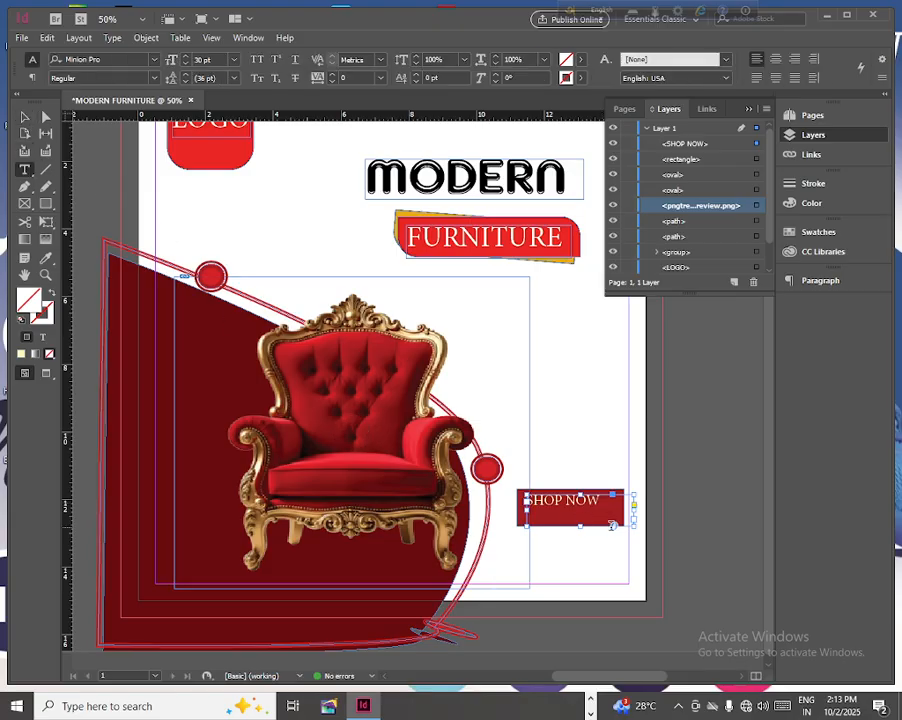
{"action": "left_click_drag", "start_coordinate": [603, 500], "coordinate": [527, 500]}
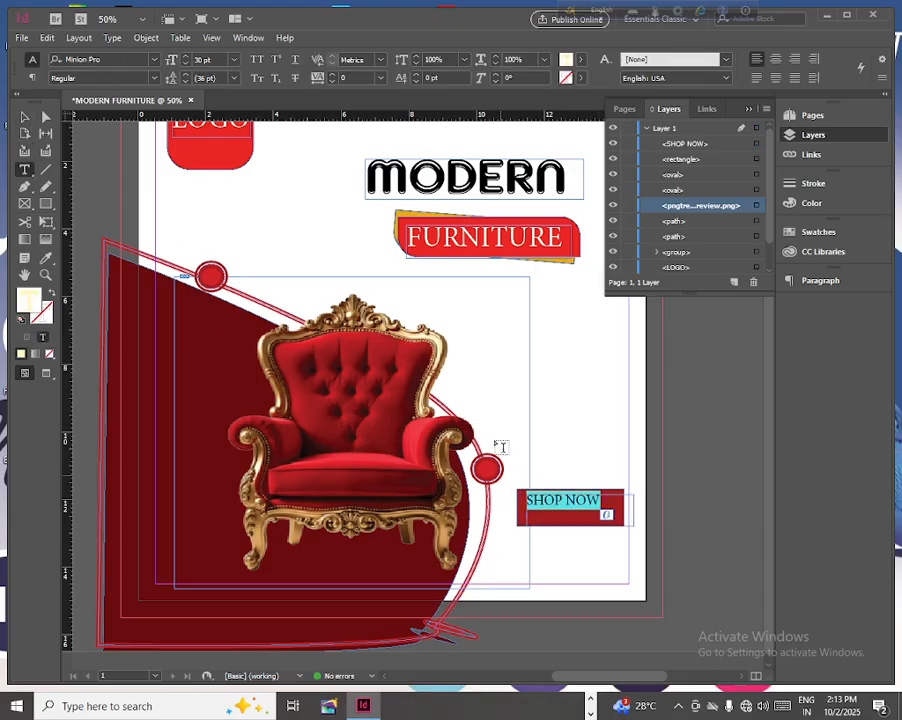
{"action": "left_click", "coordinate": [186, 57]}
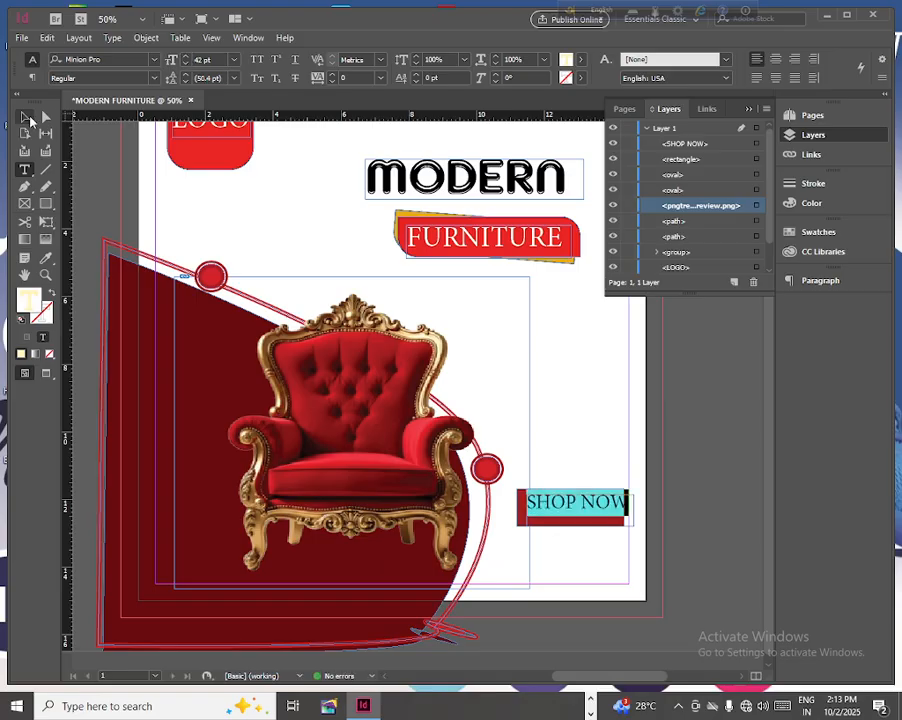
- Nudge the SHOP NOW text frame slightly down and left so the words sit inside the red rectangle
{"action": "left_click", "coordinate": [25, 118]}
{"action": "key", "text": "Down"}
{"action": "key", "text": "Down"}
{"action": "key", "text": "Down"}
{"action": "key", "text": "Down"}
{"action": "key", "text": "Down"}
{"action": "key", "text": "Down"}
{"action": "key", "text": "Down"}
{"action": "key", "text": "Down"}
{"action": "key", "text": "Down"}
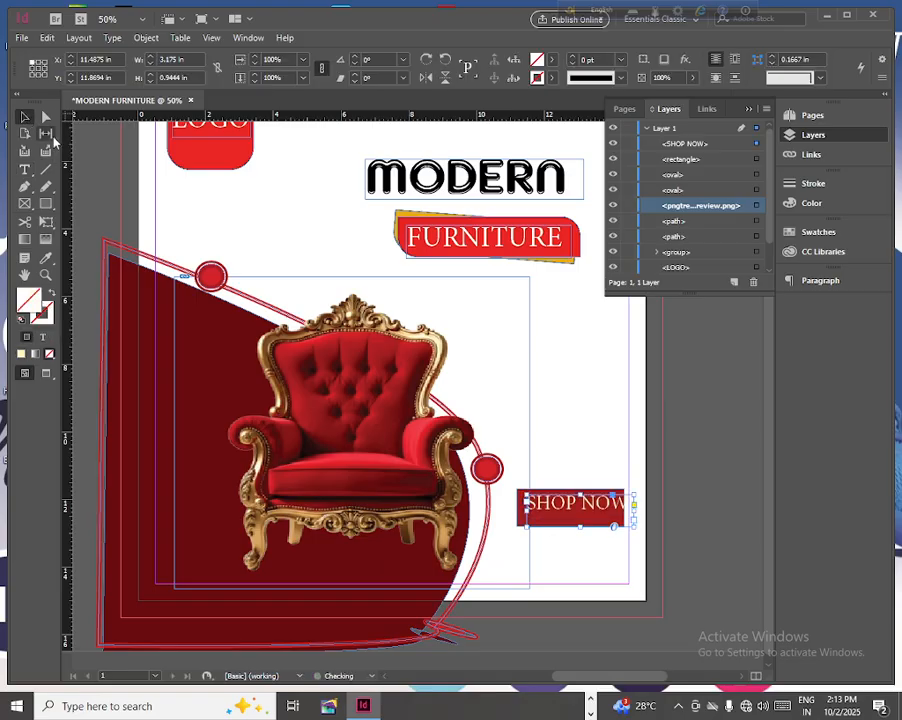
{"action": "key", "text": "Left"}
{"action": "key", "text": "Left"}
{"action": "key", "text": "Left"}
{"action": "key", "text": "Left"}
{"action": "key", "text": "Left"}
{"action": "key", "text": "Left"}
{"action": "key", "text": "Left"}
{"action": "key", "text": "Left"}
{"action": "key", "text": "Left"}
{"action": "key", "text": "Left"}
{"action": "key", "text": "Left"}
{"action": "key", "text": "Left"}
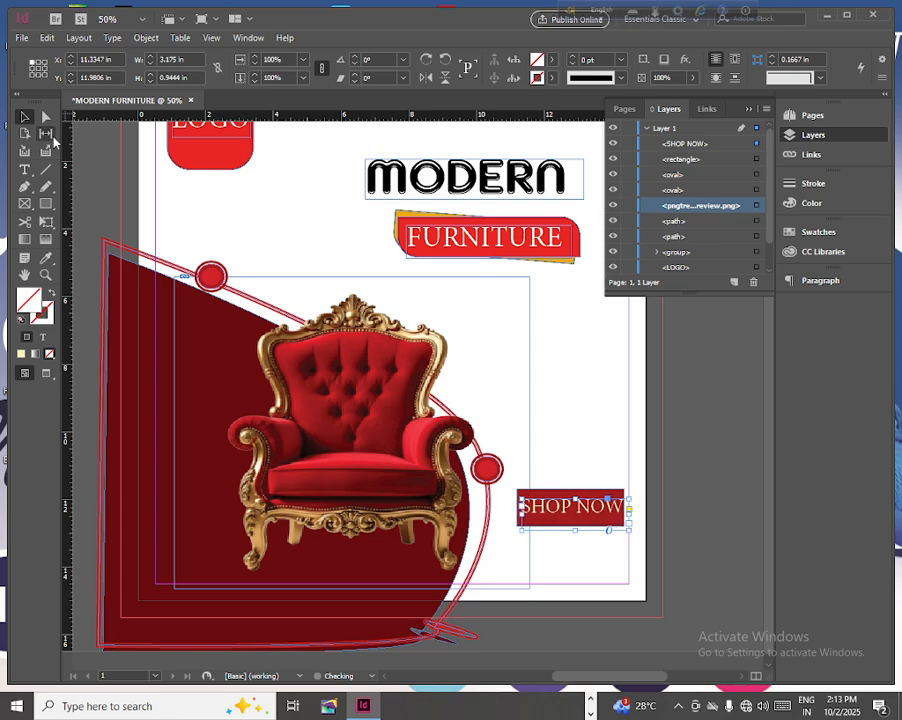
{"action": "key", "text": "Down"}
{"action": "key", "text": "Down"}
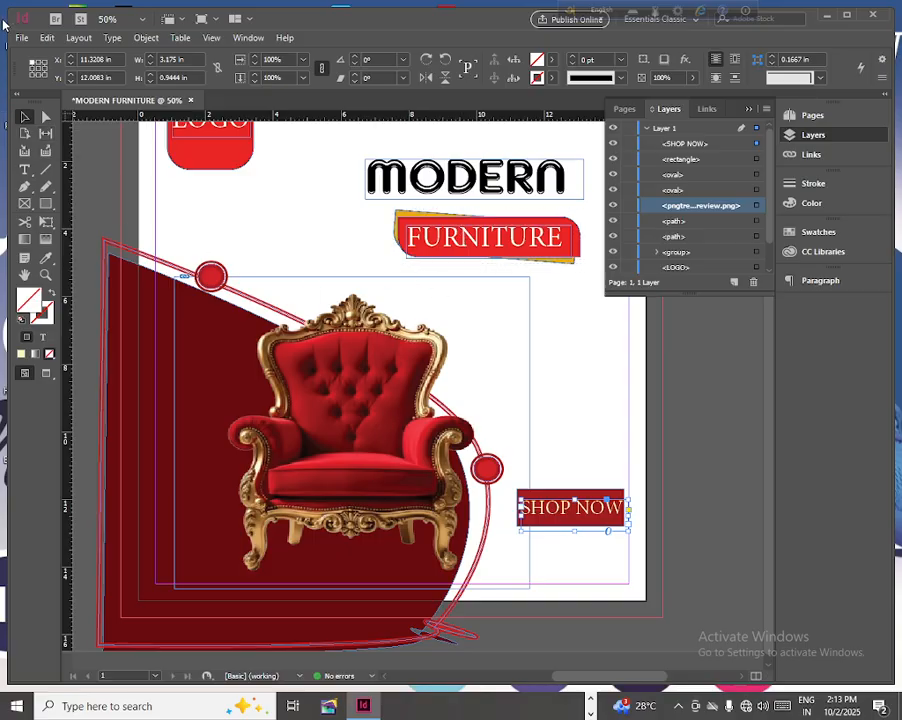
- Change the SHOP NOW text to the Magneto font and enlarge its frame to about 4.38 by 1.42 in
{"action": "key", "text": "t"}
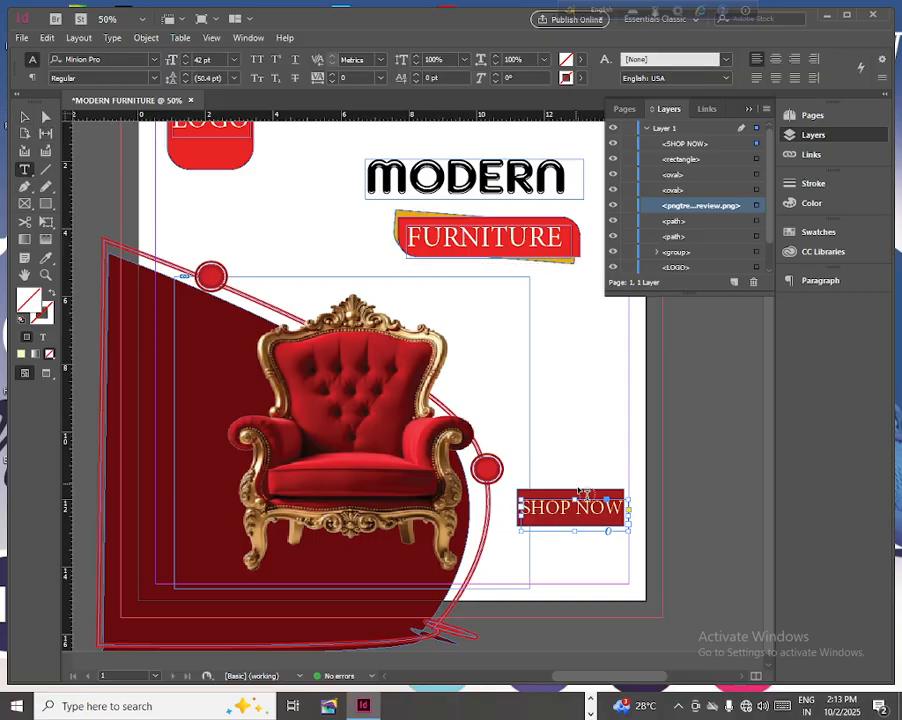
{"action": "left_click_drag", "start_coordinate": [624, 508], "coordinate": [519, 508]}
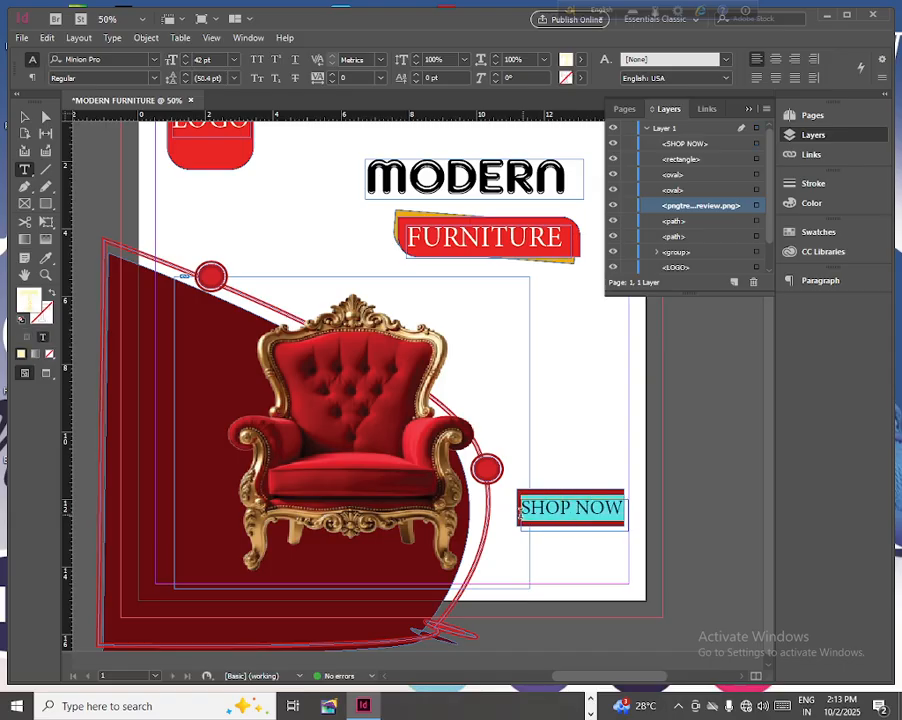
{"action": "left_click", "coordinate": [153, 60]}
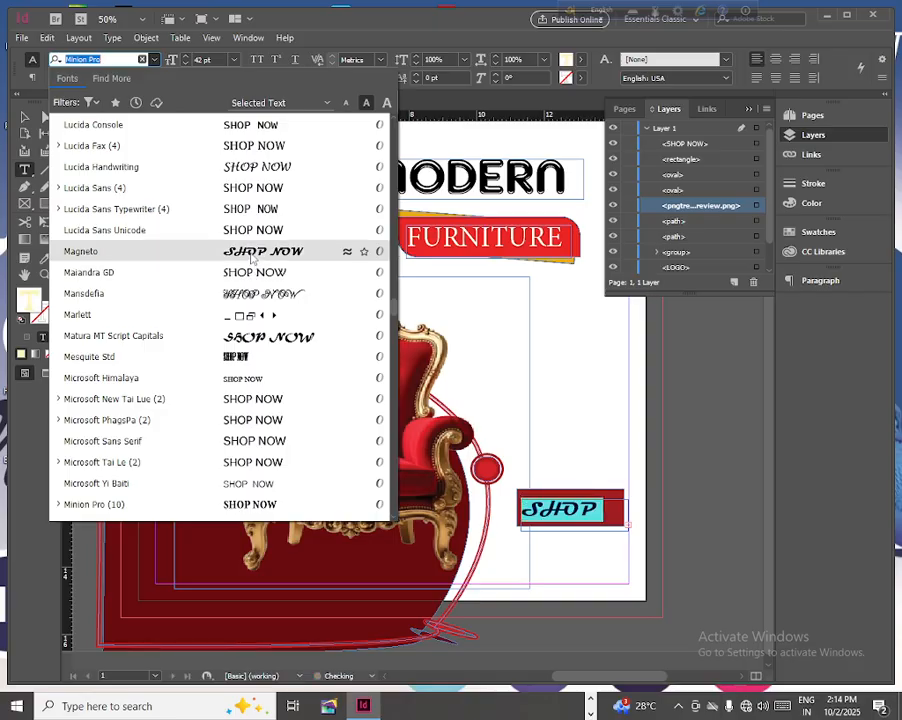
{"action": "left_click", "coordinate": [252, 252]}
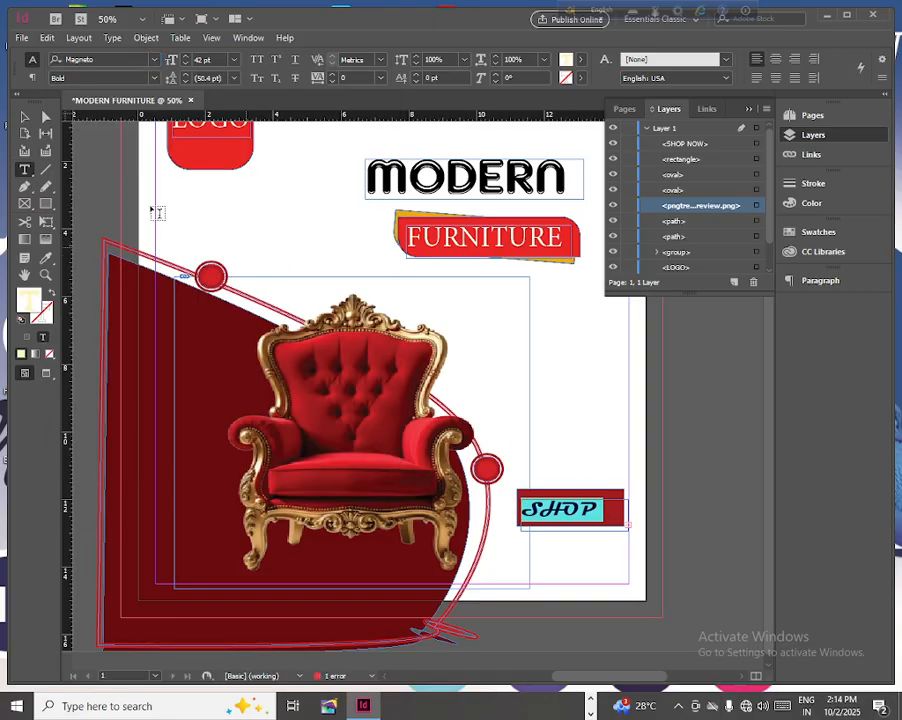
{"action": "left_click", "coordinate": [24, 117]}
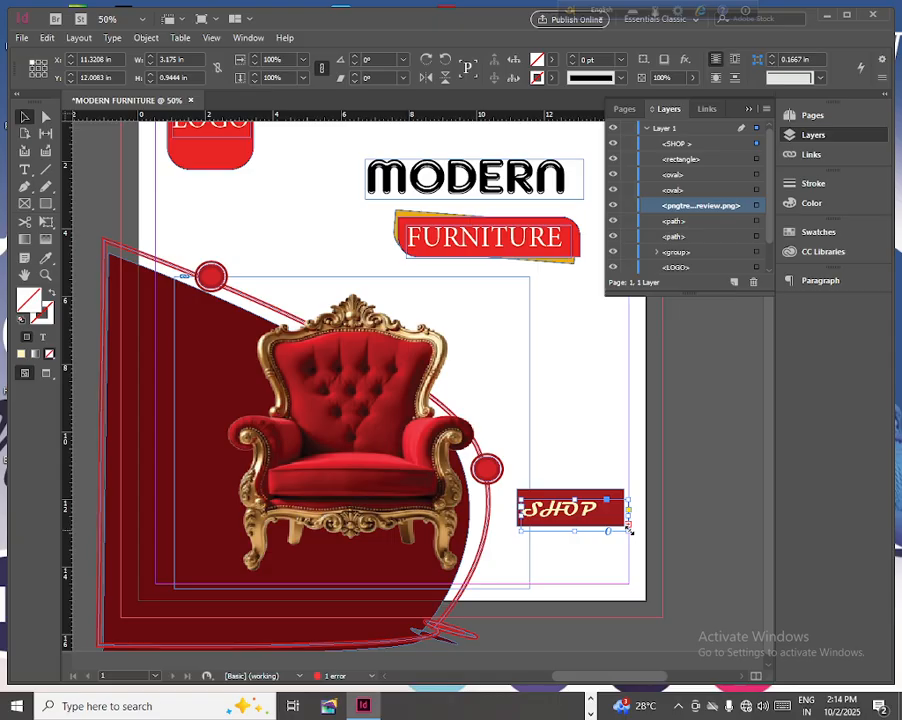
{"action": "left_click_drag", "start_coordinate": [630, 531], "coordinate": [669, 546]}
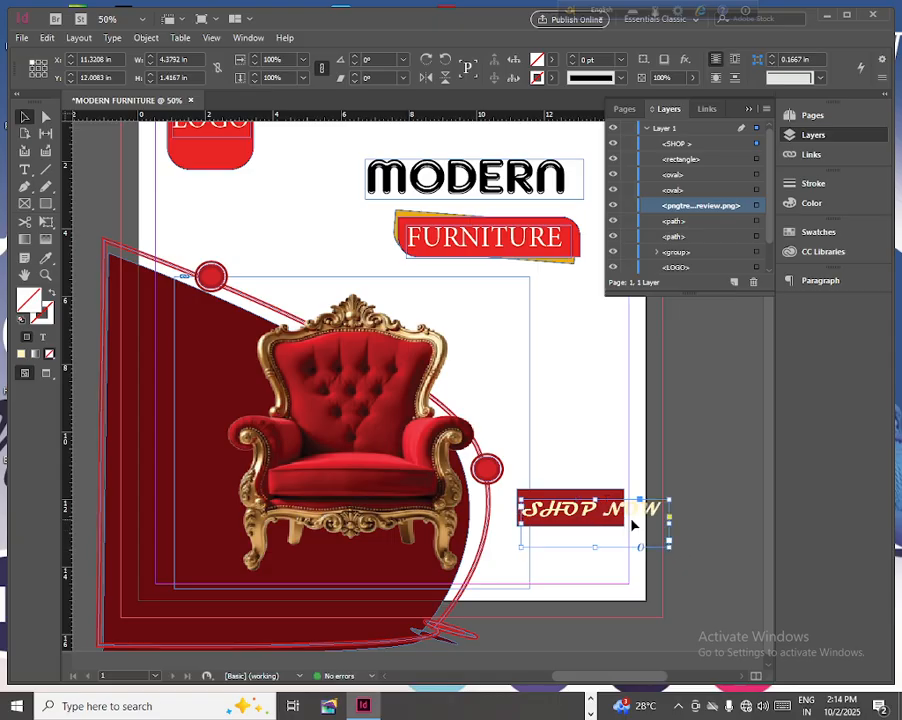
- Set the SHOP NOW text to 30 pt and shrink its frame to about 2.93 by 0.67 in to fit the rectangle
{"action": "key", "text": "t"}
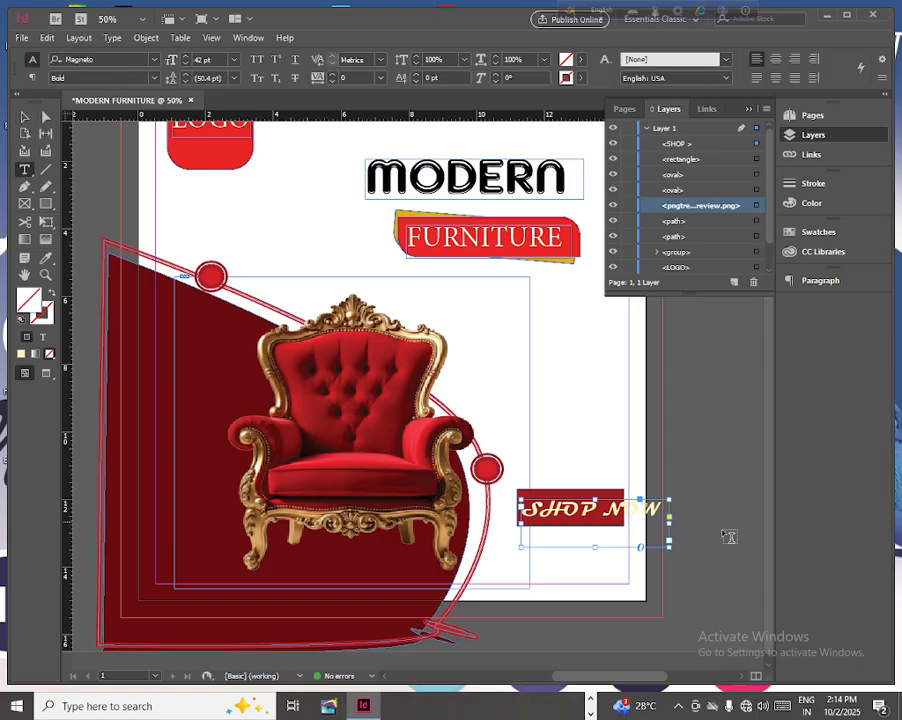
{"action": "left_click_drag", "start_coordinate": [658, 509], "coordinate": [520, 509]}
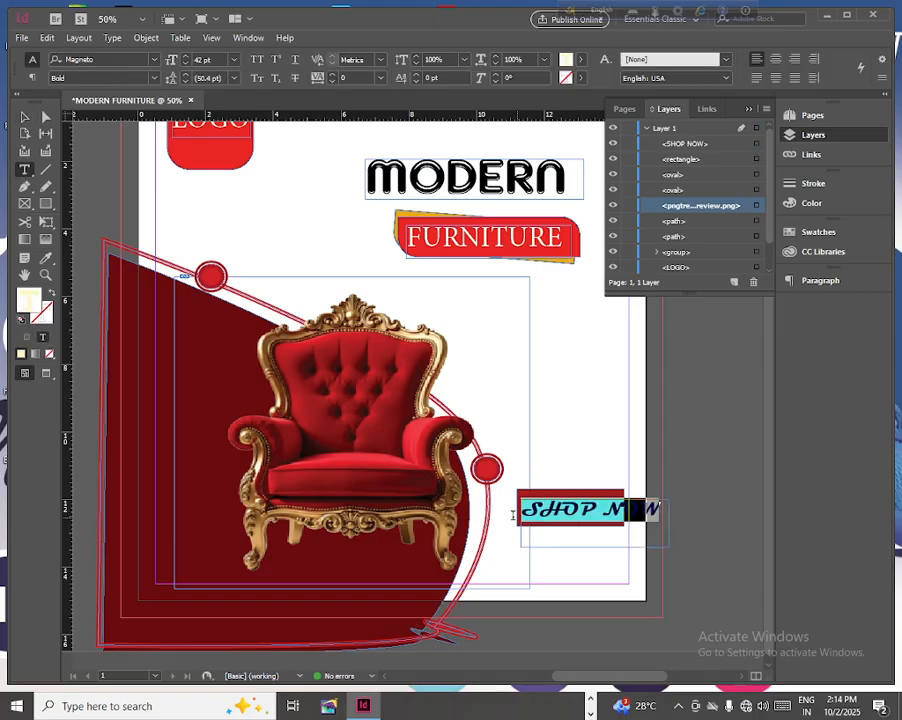
{"action": "left_click", "coordinate": [234, 60]}
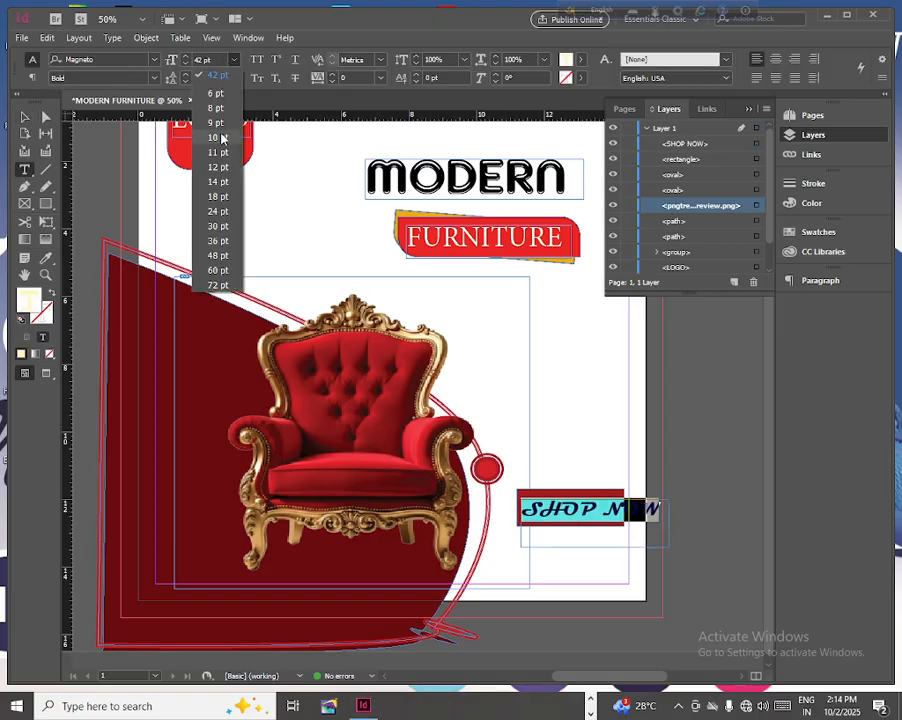
{"action": "left_click", "coordinate": [216, 226]}
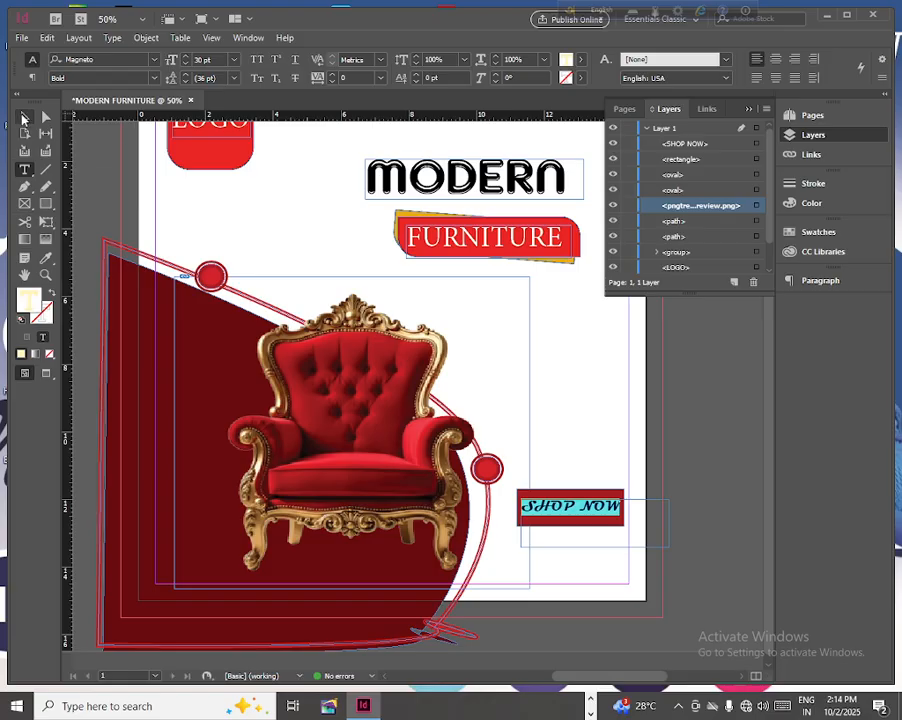
{"action": "left_click", "coordinate": [23, 118]}
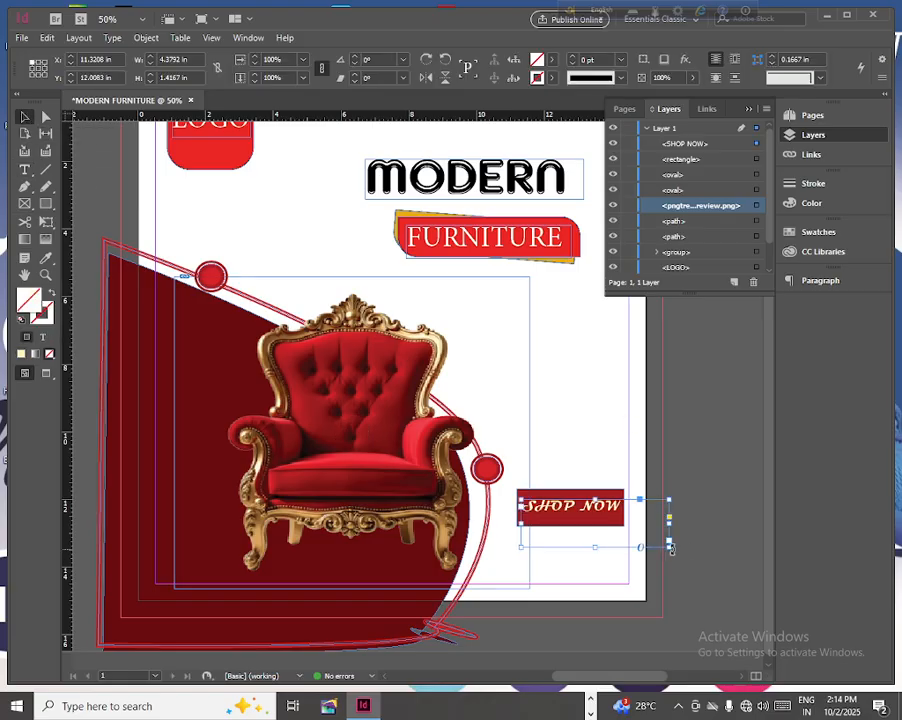
{"action": "left_click_drag", "start_coordinate": [672, 549], "coordinate": [623, 524]}
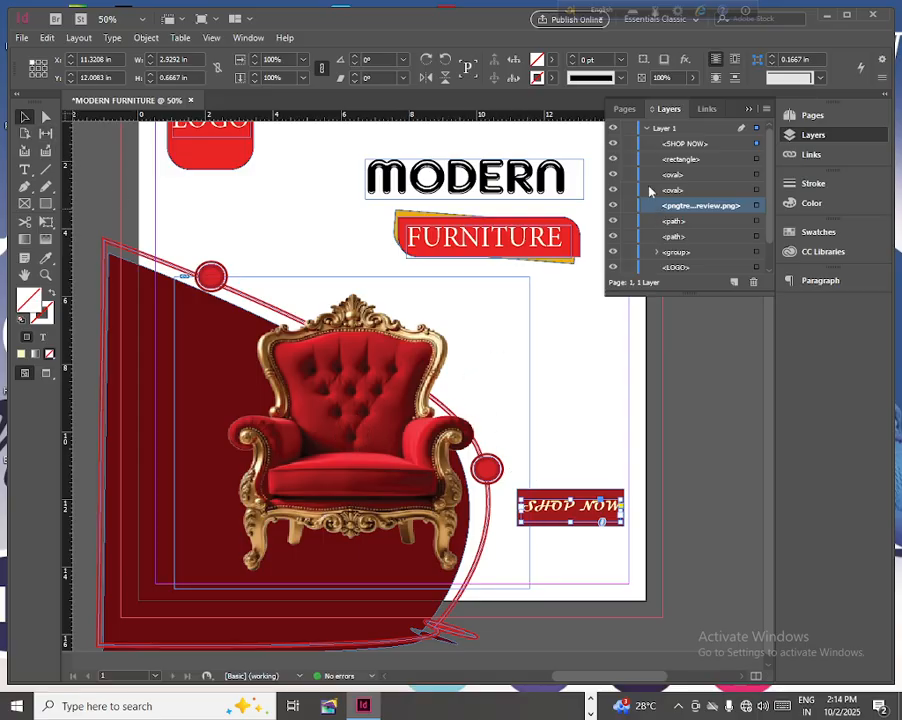
- Hide the chair image while keeping the SHOP NOW text and all other objects shown
{"action": "left_click", "coordinate": [613, 143]}
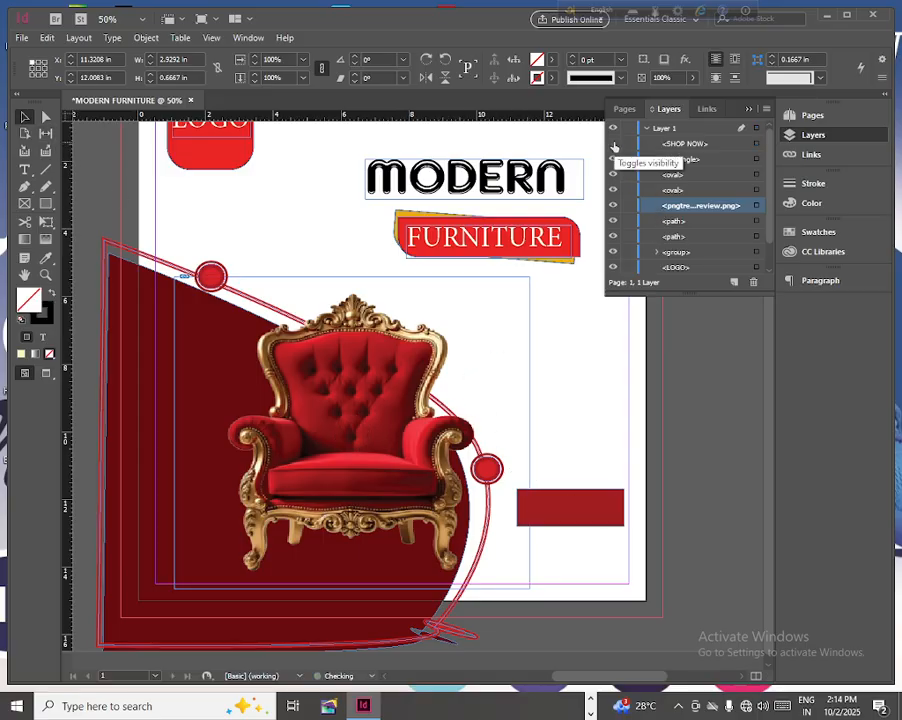
{"action": "left_click", "coordinate": [613, 143]}
{"action": "left_click", "coordinate": [613, 128]}
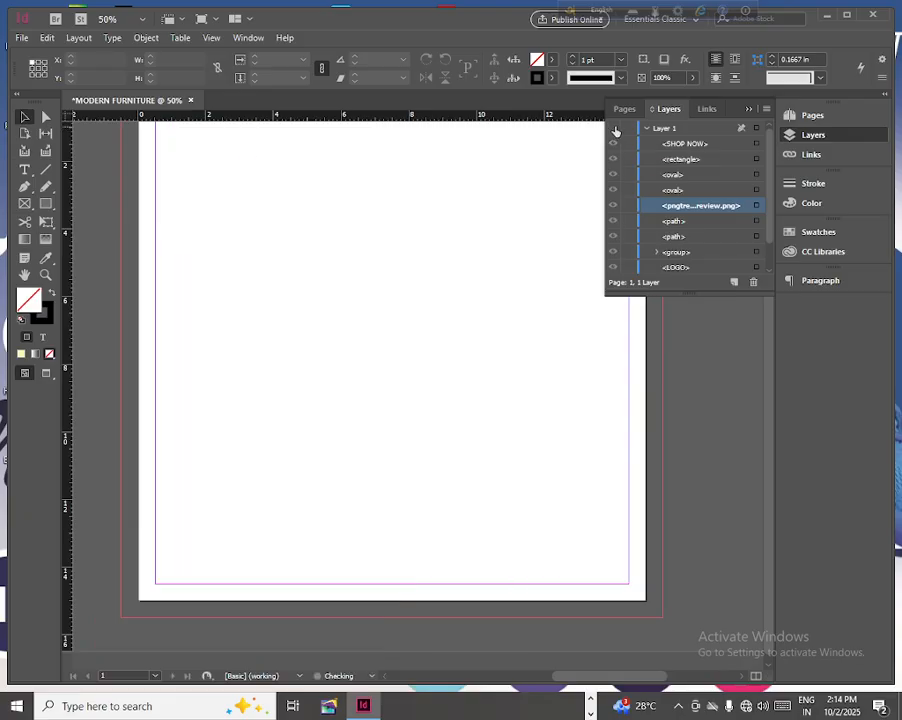
{"action": "left_click", "coordinate": [613, 128]}
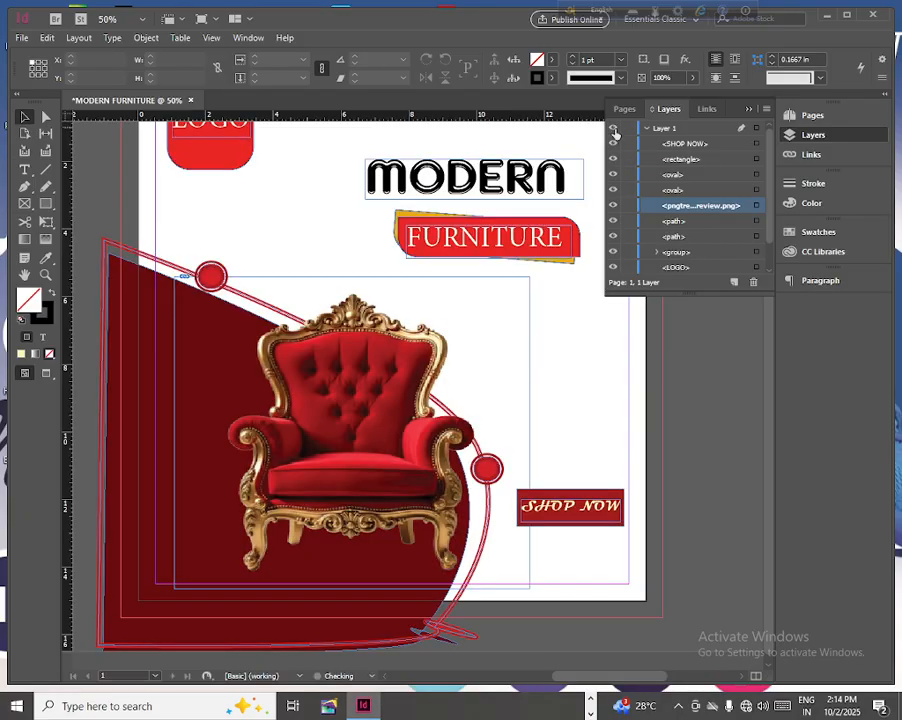
{"action": "left_click", "coordinate": [613, 205]}
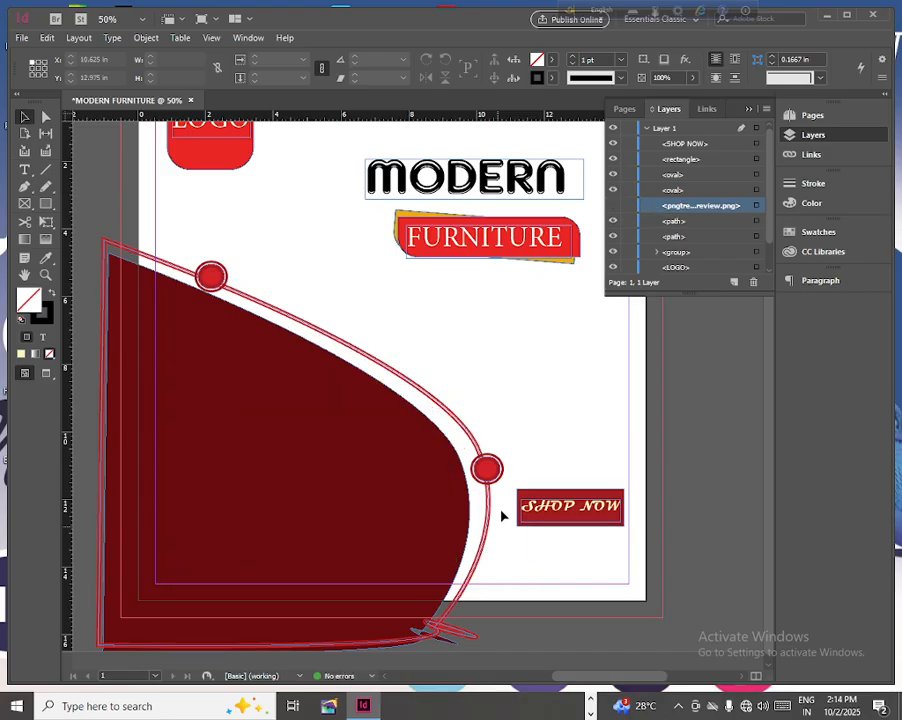
- Group the SHOP NOW text with its red rectangle, move the group down and left, and show the chair image again
{"action": "left_click_drag", "start_coordinate": [509, 467], "coordinate": [622, 527]}
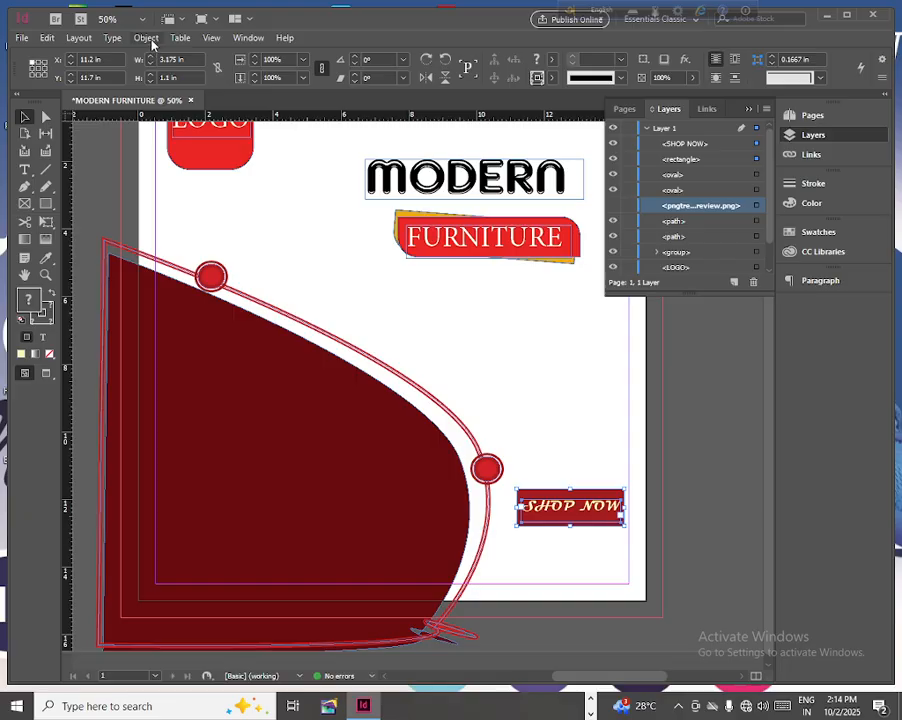
{"action": "left_click", "coordinate": [150, 42]}
{"action": "left_click", "coordinate": [165, 121]}
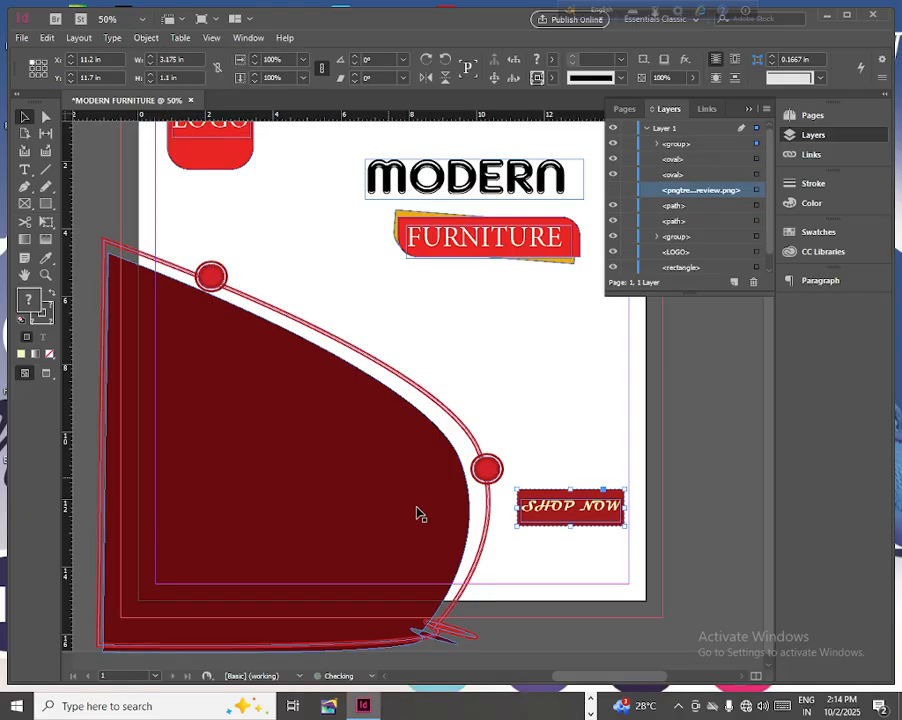
{"action": "left_click_drag", "start_coordinate": [556, 524], "coordinate": [531, 563]}
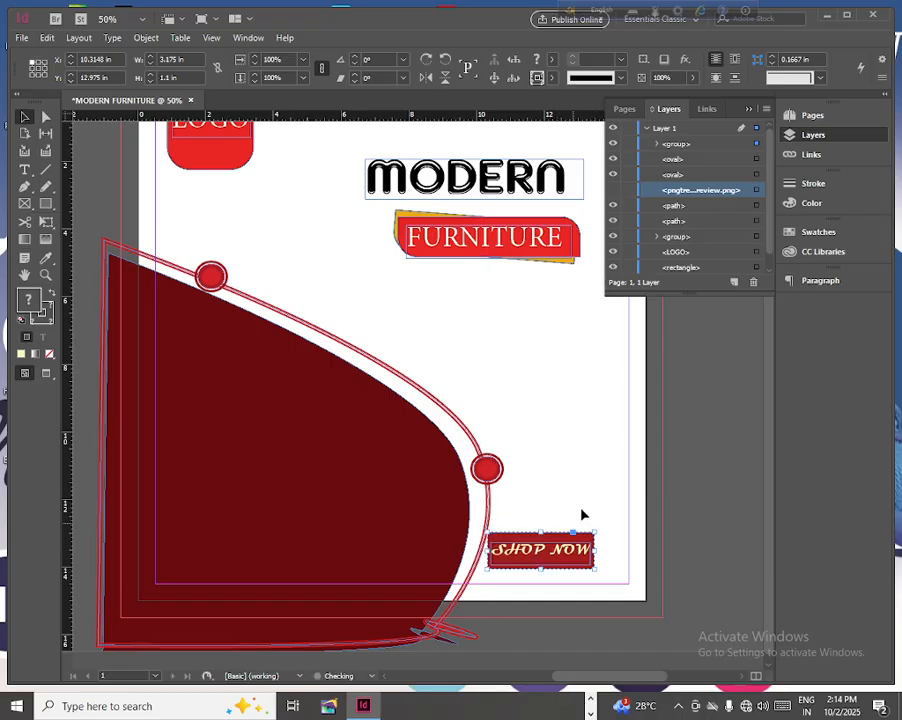
{"action": "left_click", "coordinate": [613, 190]}
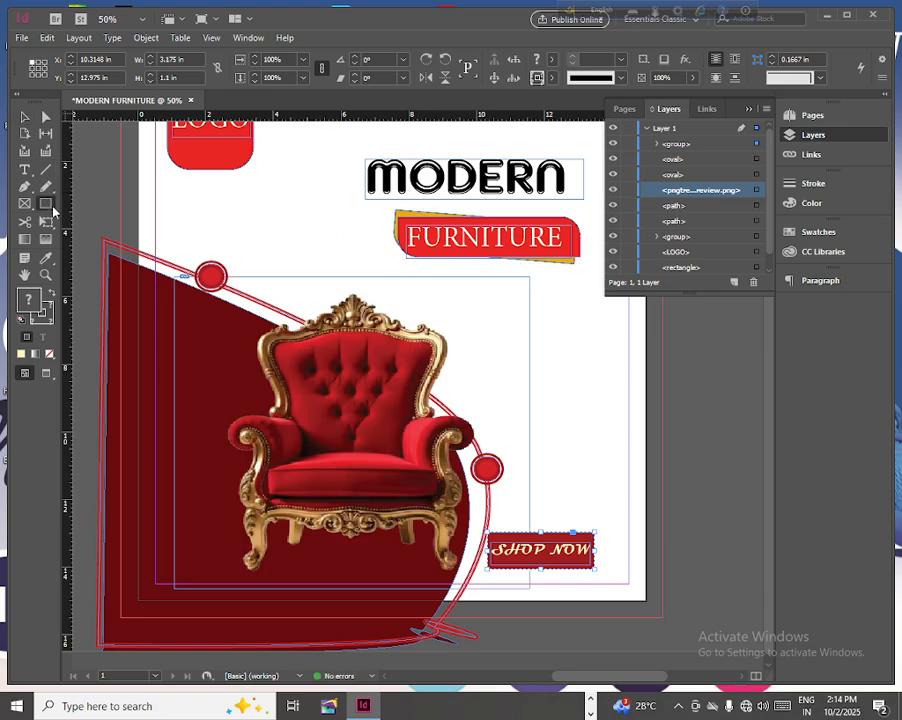
- Draw an oval about 3.26 by 1.88 in beside the chair and fill it with dark red sampled from the upholstery
{"action": "left_click_drag", "start_coordinate": [46, 205], "coordinate": [98, 238]}
{"action": "left_click_drag", "start_coordinate": [506, 388], "coordinate": [613, 446]}
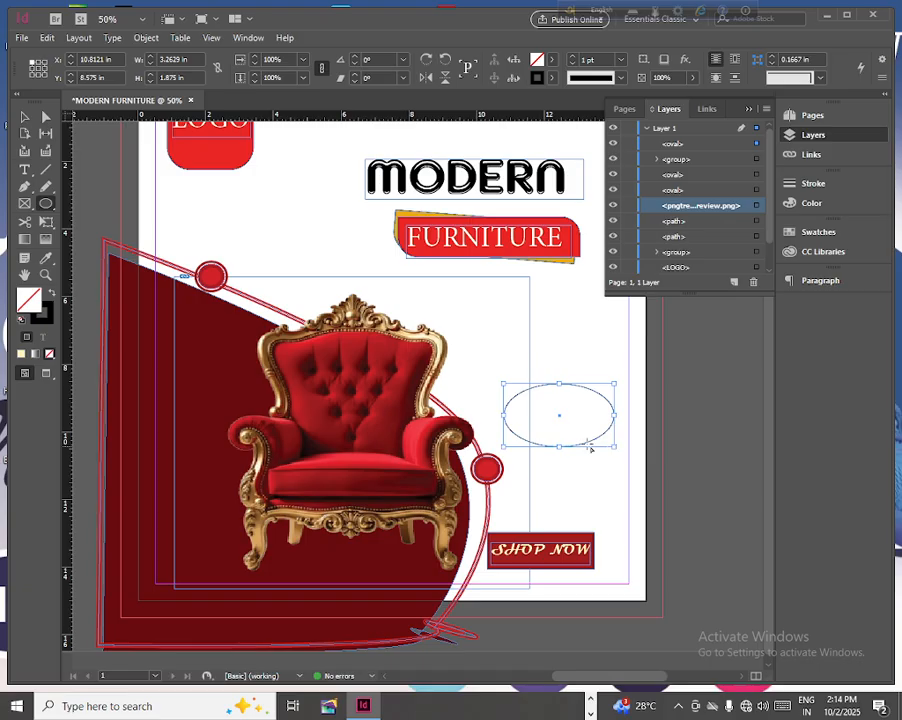
{"action": "key", "text": "i"}
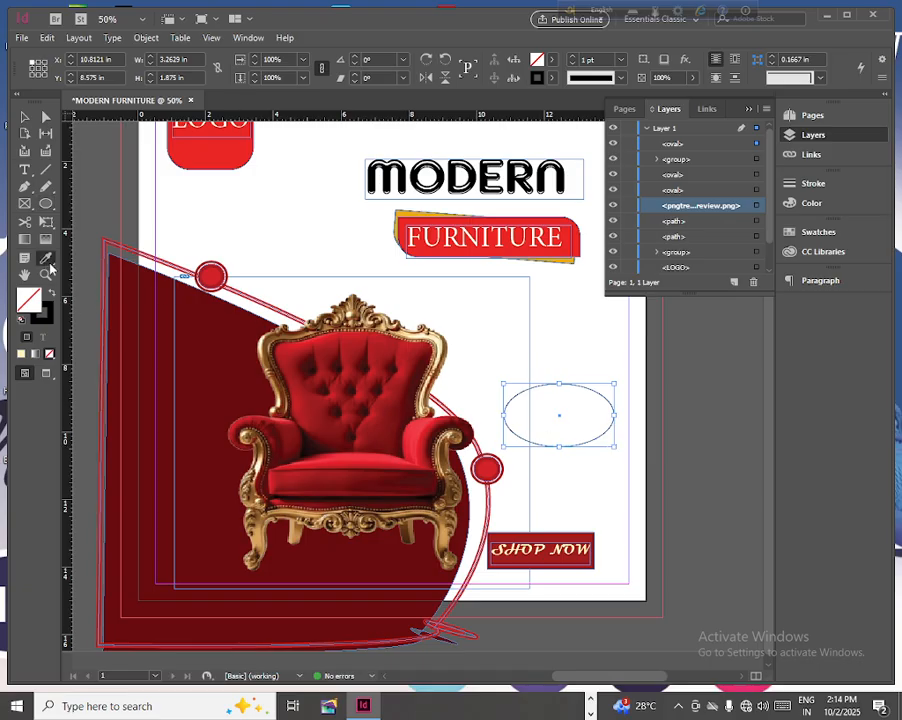
{"action": "left_click", "coordinate": [409, 366]}
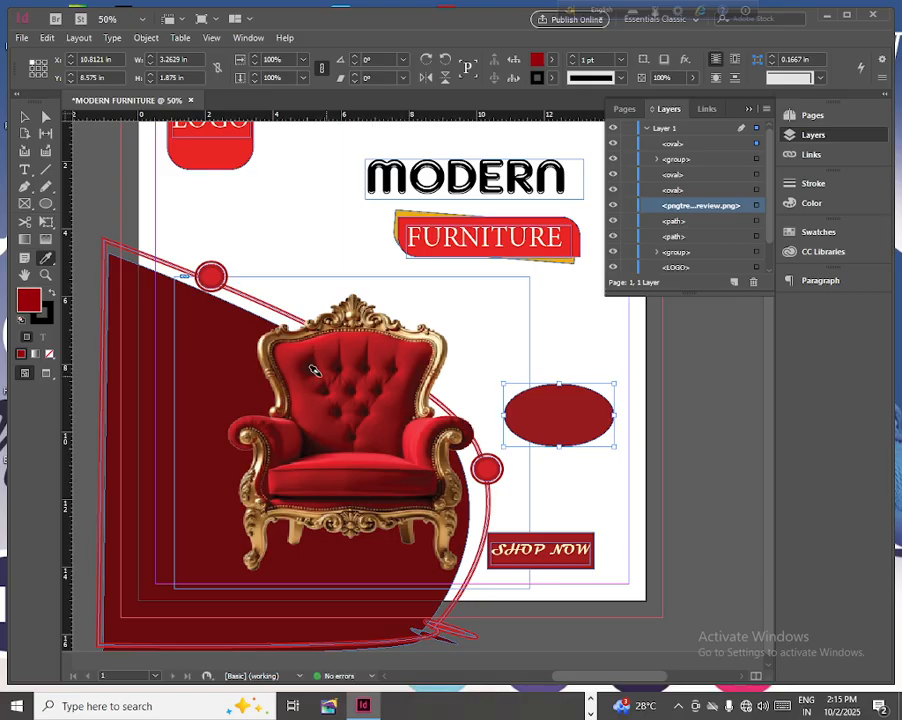
- Paste a copy of the dark red oval onto the page
{"action": "left_click", "coordinate": [45, 37]}
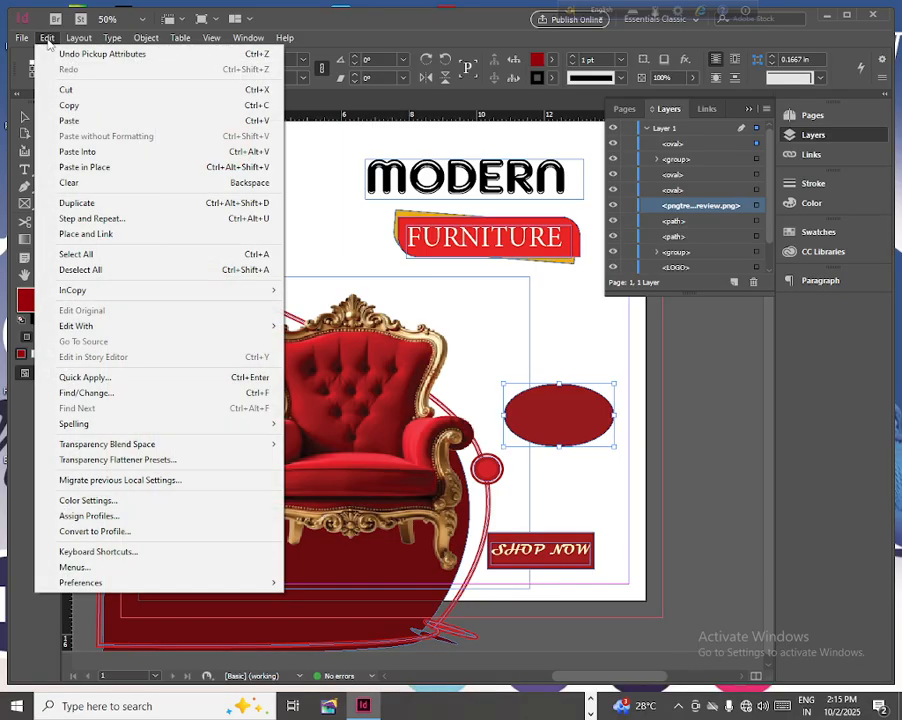
{"action": "left_click", "coordinate": [67, 106]}
{"action": "left_click", "coordinate": [45, 37]}
{"action": "left_click", "coordinate": [72, 121]}
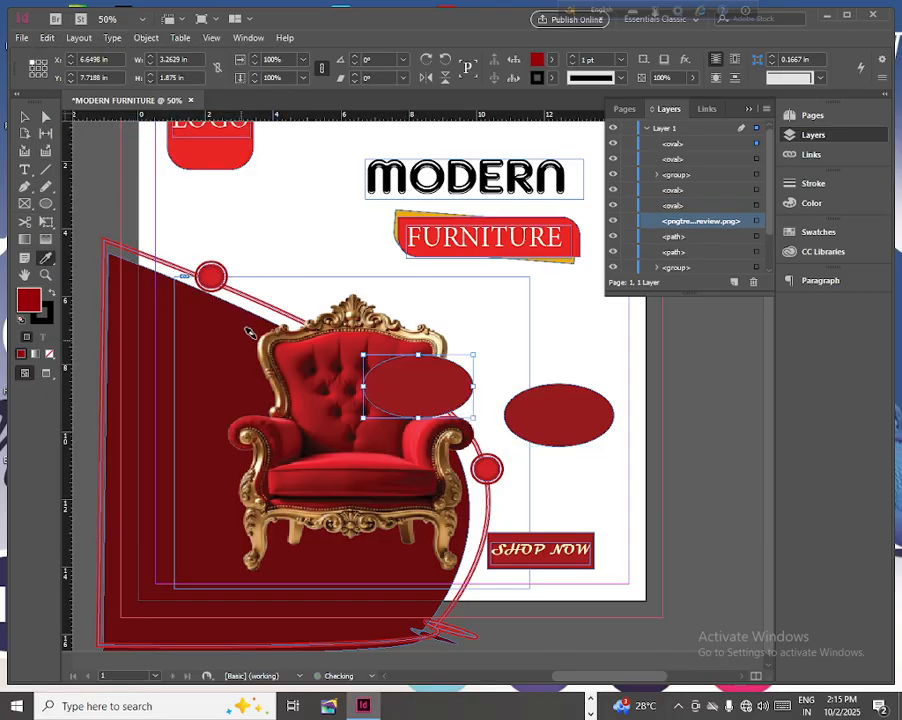
- Fill the pasted oval with orange f79b4f
{"action": "double_click", "coordinate": [29, 302]}
{"action": "left_click", "coordinate": [289, 288]}
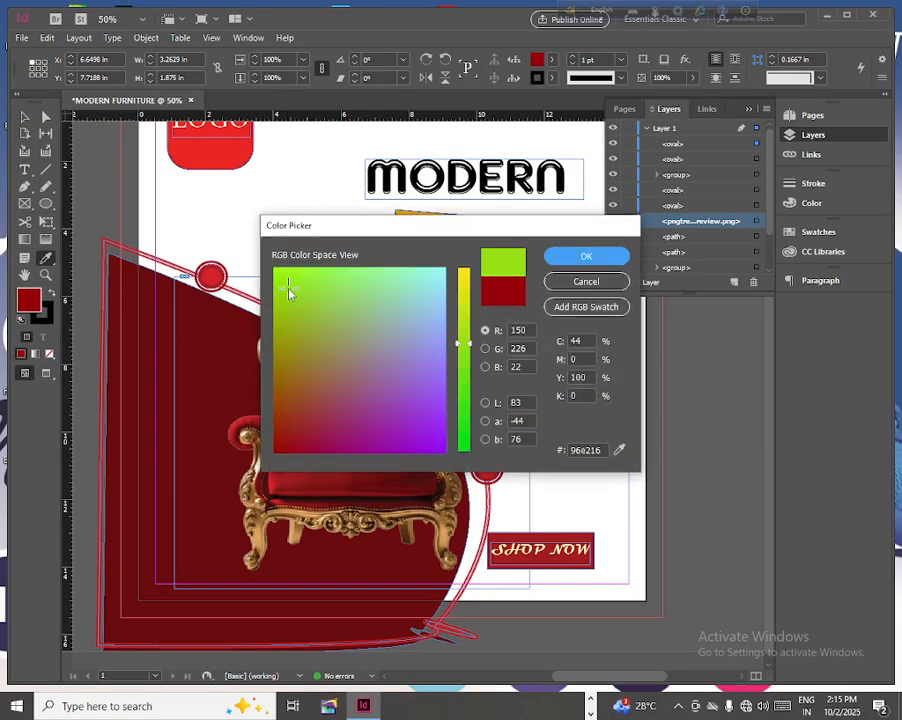
{"action": "left_click", "coordinate": [463, 277]}
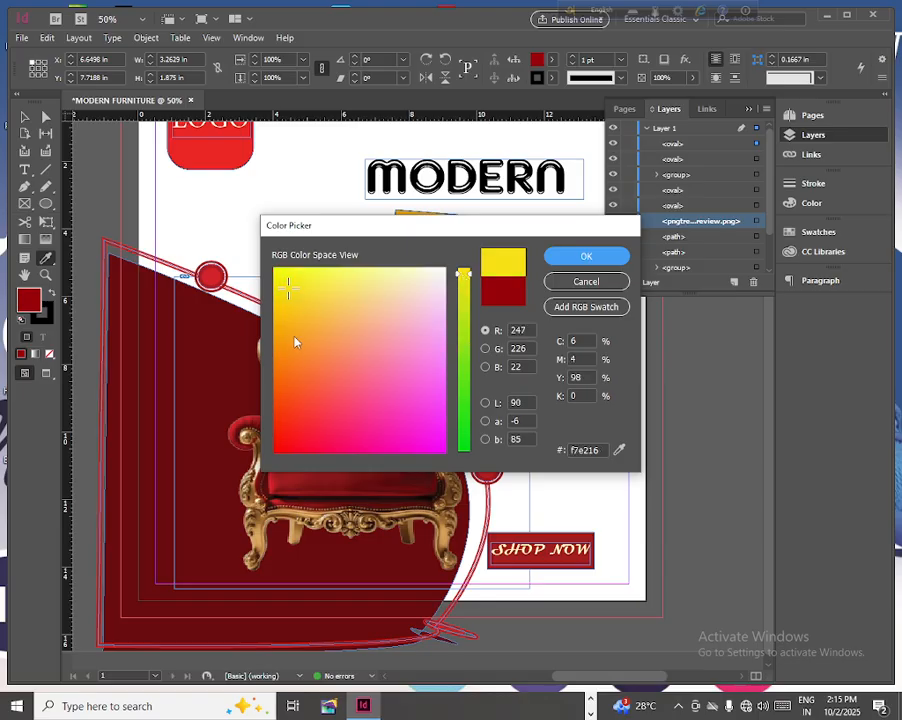
{"action": "left_click", "coordinate": [298, 345]}
{"action": "left_click", "coordinate": [326, 340]}
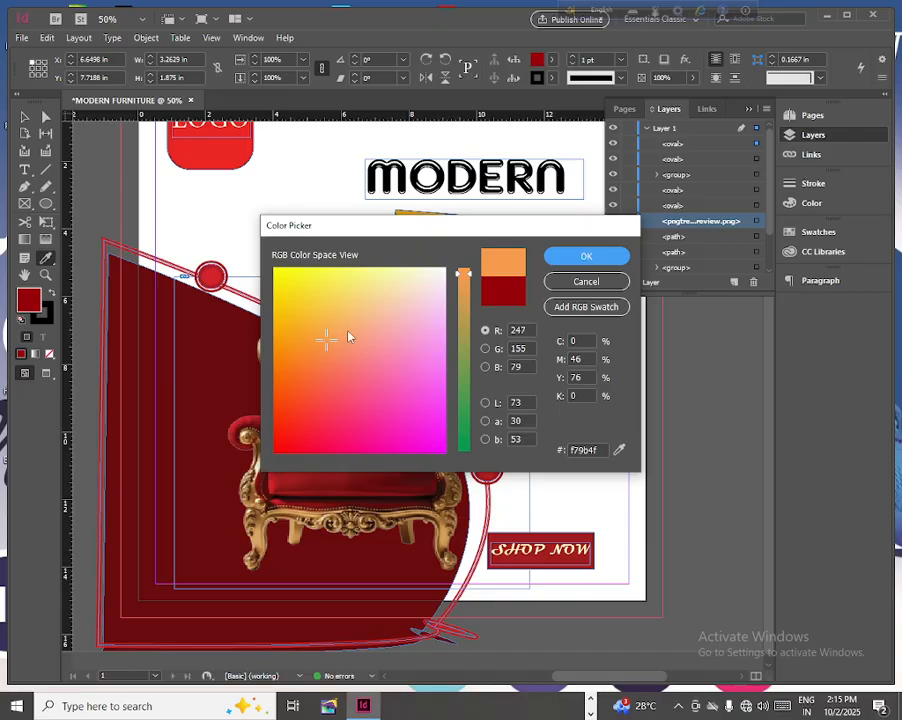
{"action": "left_click", "coordinate": [588, 258]}
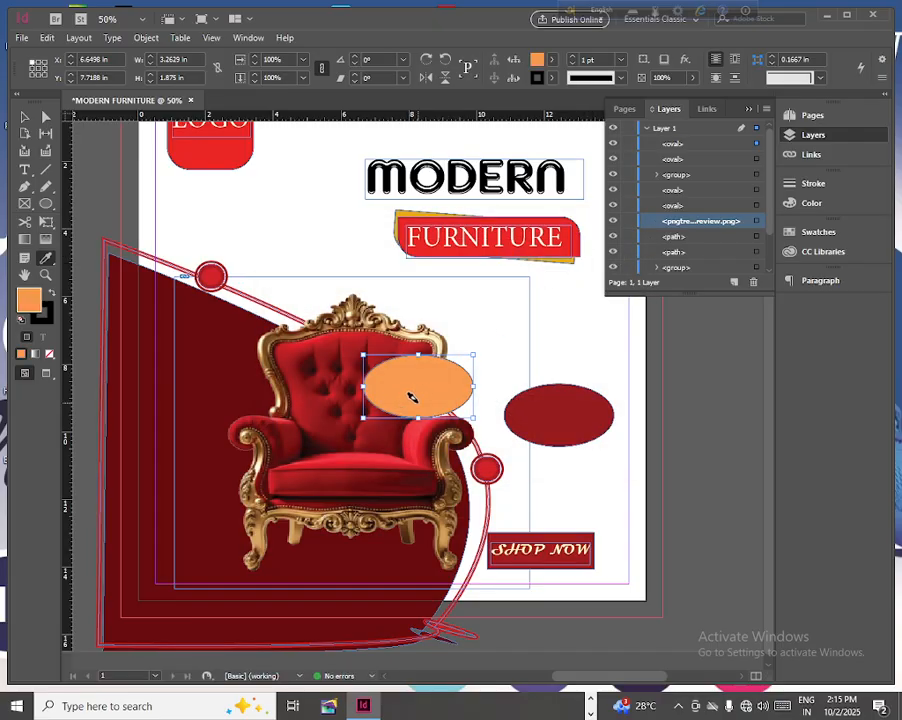
- Move the orange oval over the dark red one and send it to the back
{"action": "left_click", "coordinate": [25, 117]}
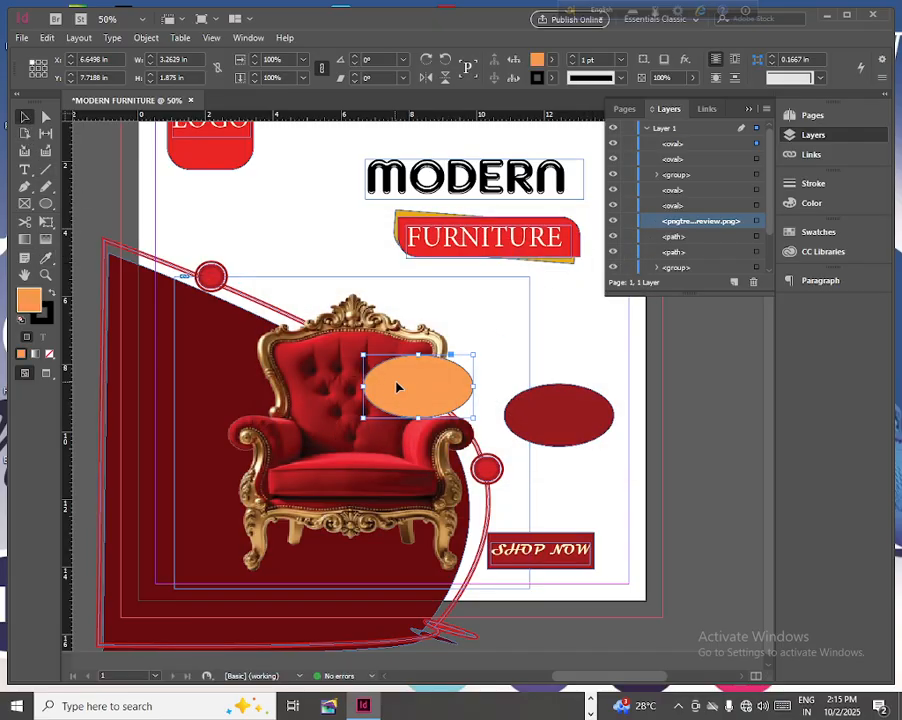
{"action": "left_click_drag", "start_coordinate": [400, 386], "coordinate": [532, 417]}
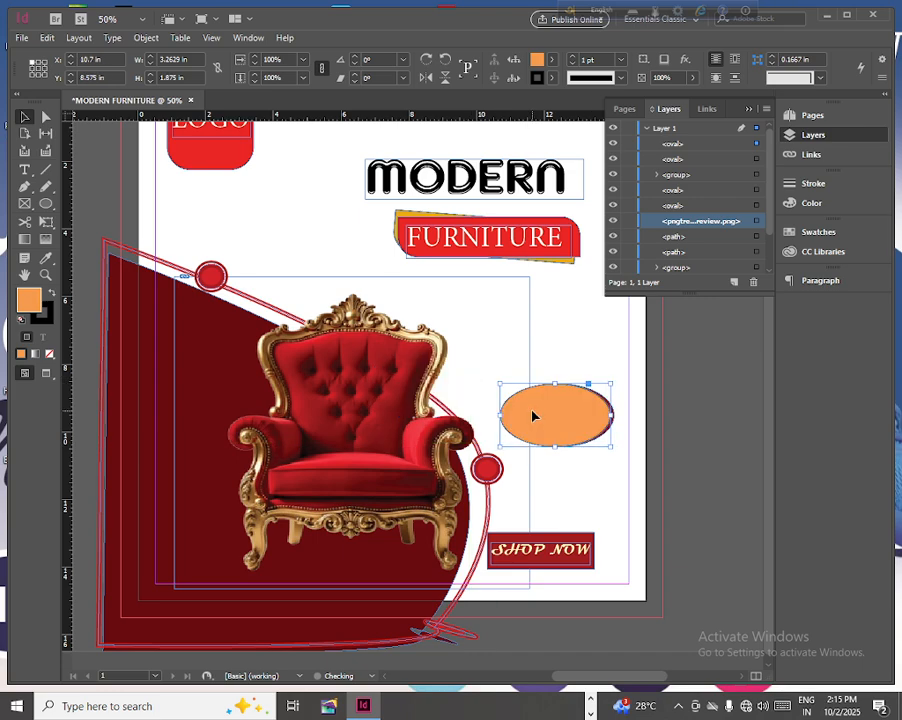
{"action": "left_click", "coordinate": [146, 38]}
{"action": "mouse_move", "coordinate": [170, 85]}
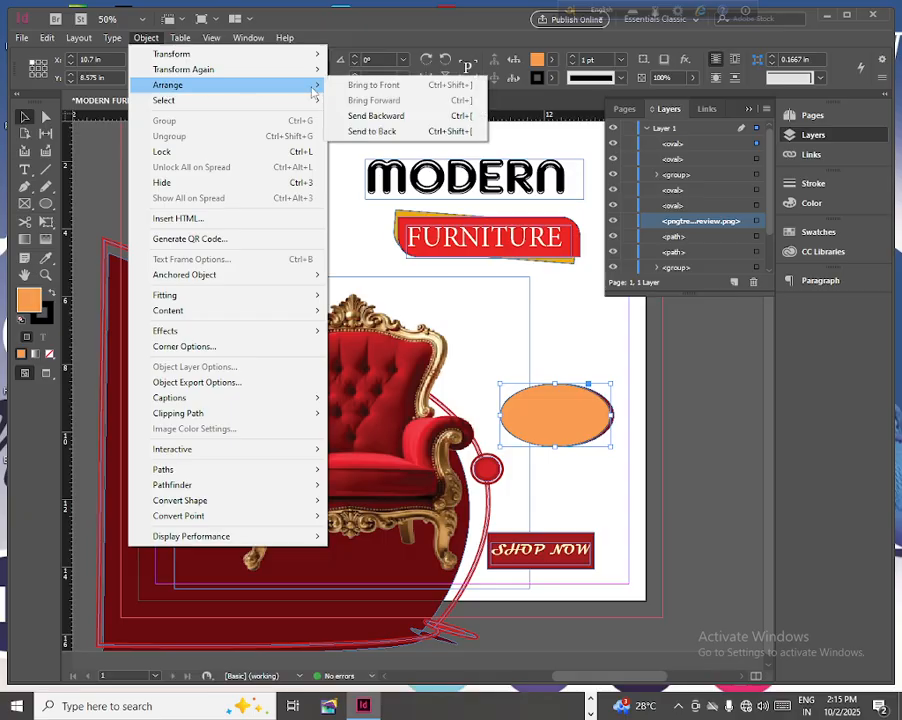
{"action": "left_click", "coordinate": [391, 132]}
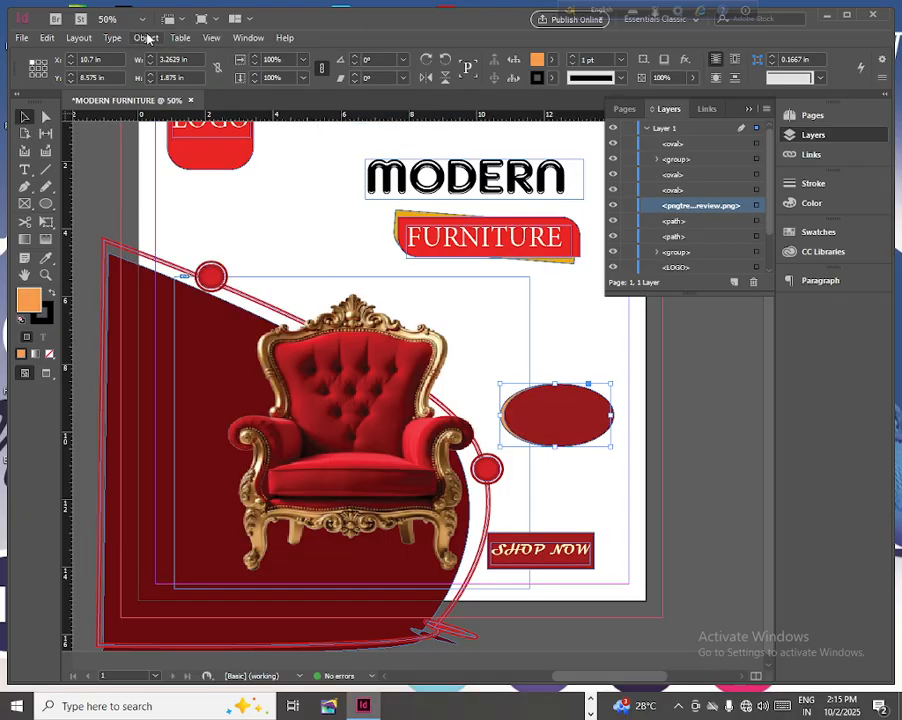
{"action": "left_click", "coordinate": [146, 38]}
{"action": "mouse_move", "coordinate": [200, 85]}
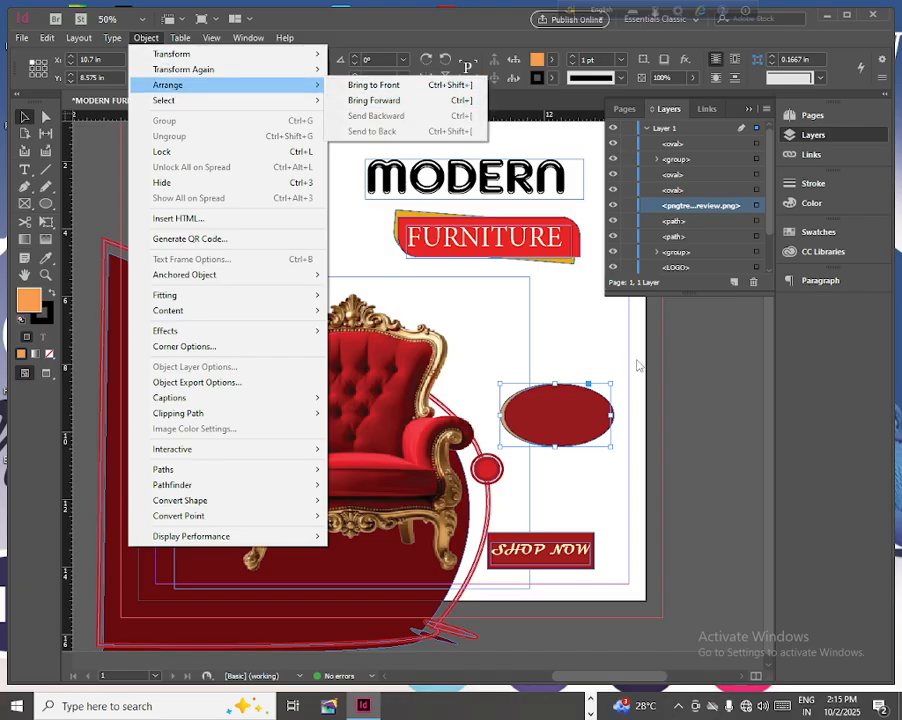
{"action": "left_click", "coordinate": [696, 359]}
{"action": "left_click", "coordinate": [696, 359]}
- Shrink the dark red oval to about 2.76 by 1.62 in and center it inside the orange oval
{"action": "left_click", "coordinate": [556, 406]}
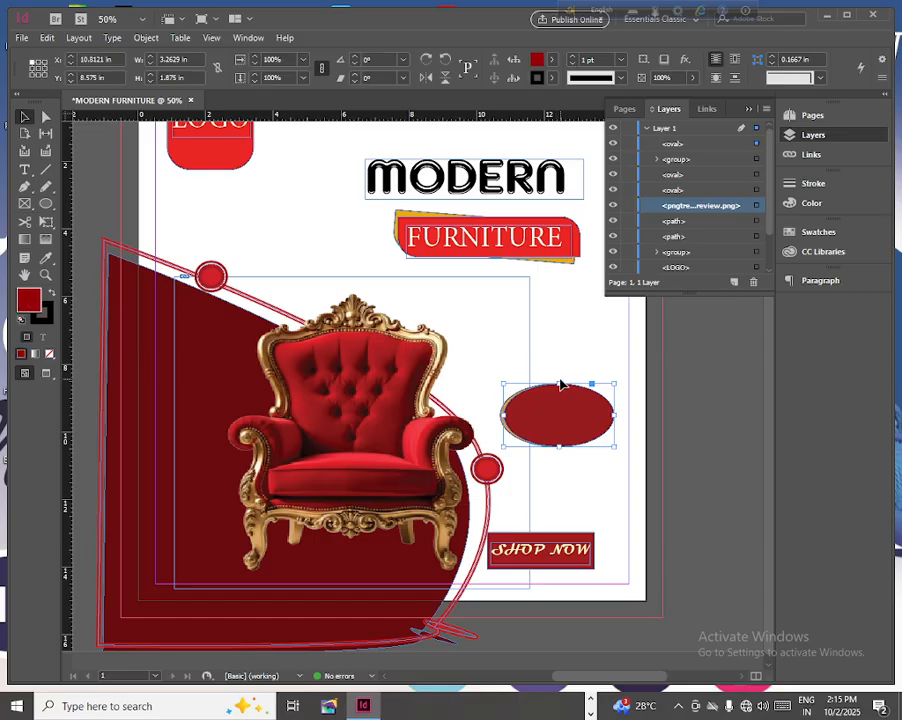
{"action": "left_click_drag", "start_coordinate": [559, 383], "coordinate": [560, 392]}
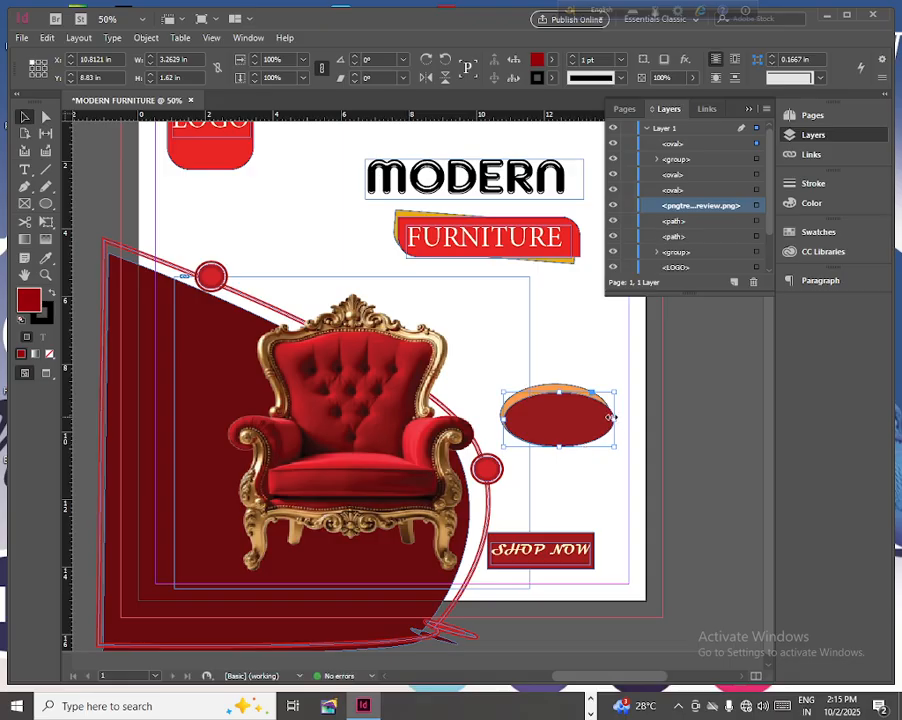
{"action": "left_click_drag", "start_coordinate": [612, 416], "coordinate": [597, 419]}
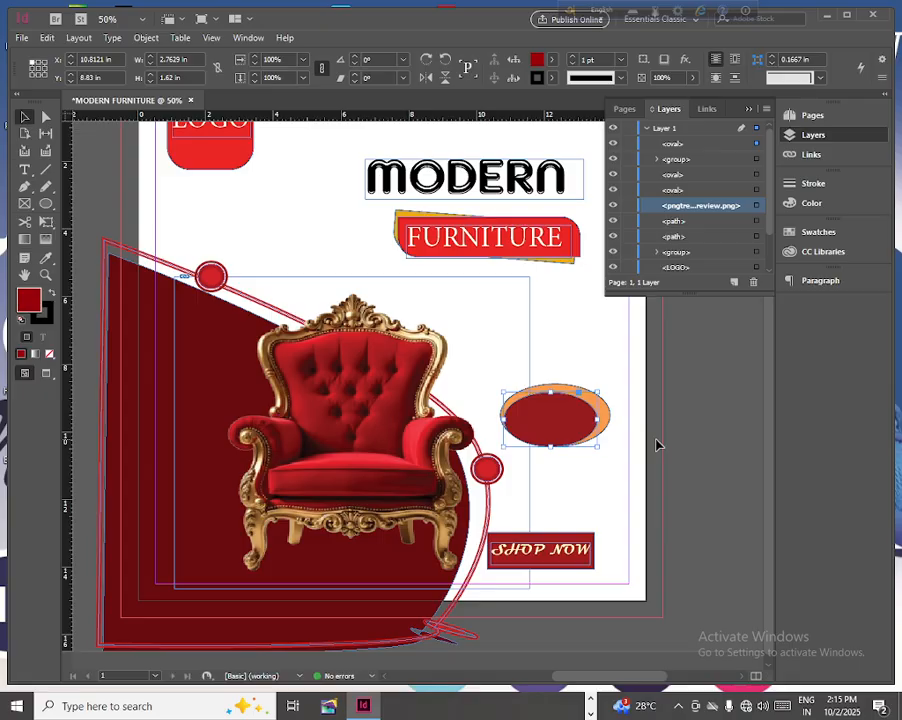
{"action": "key", "text": "Up"}
{"action": "key", "text": "Up"}
{"action": "key", "text": "Up"}
{"action": "key", "text": "Up"}
{"action": "key", "text": "Up"}
{"action": "key", "text": "Up"}
{"action": "key", "text": "Up"}
{"action": "key", "text": "Up"}
{"action": "key", "text": "Right"}
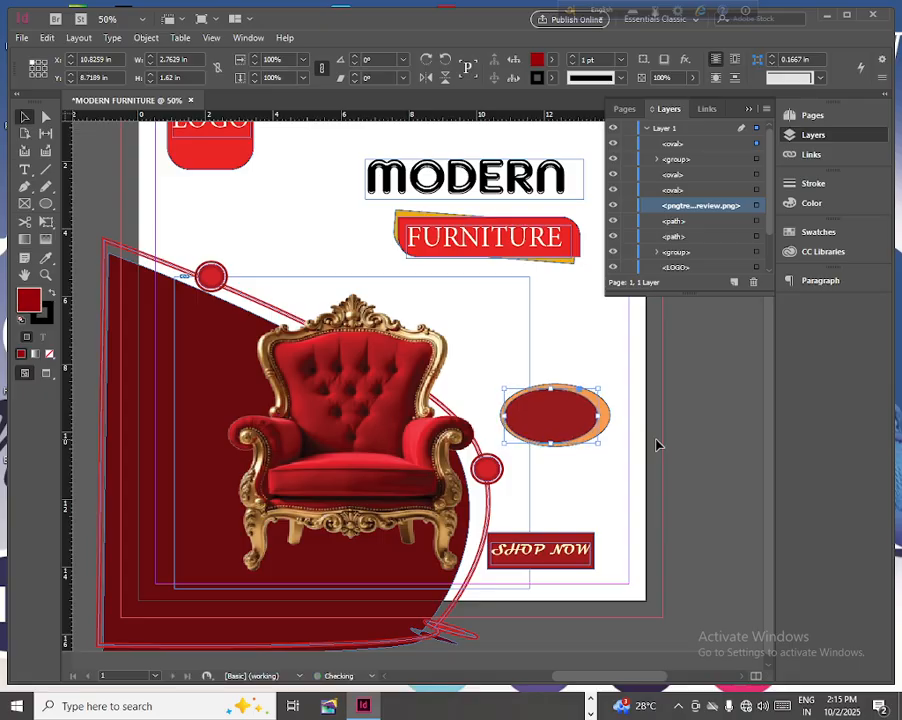
{"action": "key", "text": "shift+Right"}
{"action": "key", "text": "Left"}
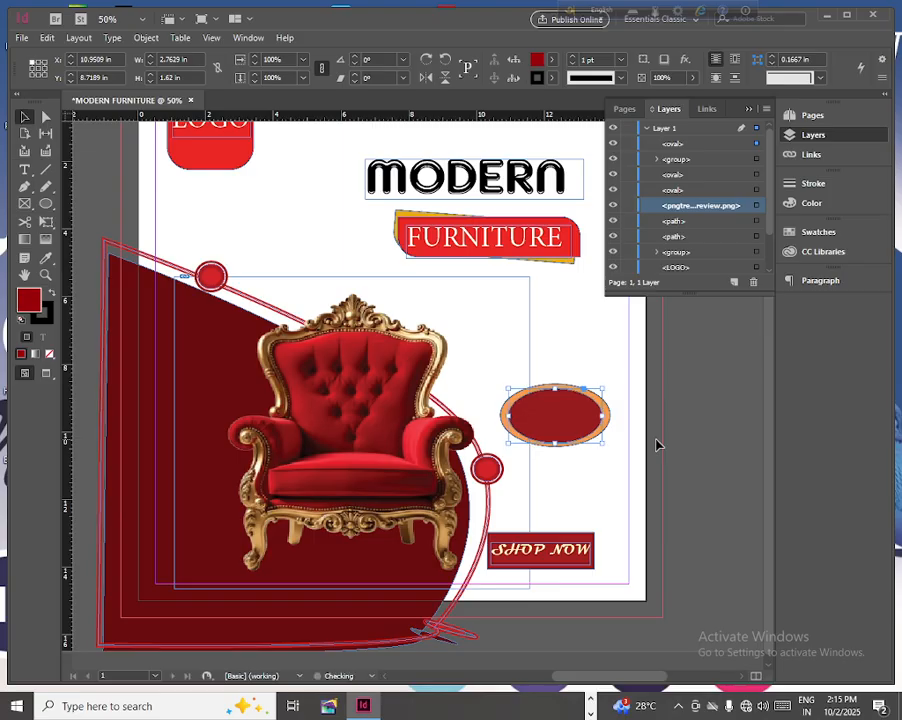
- Add a text frame about 2.76 by 1 in above the ovals reading 40% OFF on two lines
{"action": "left_click", "coordinate": [20, 170]}
{"action": "left_click_drag", "start_coordinate": [495, 301], "coordinate": [590, 336]}
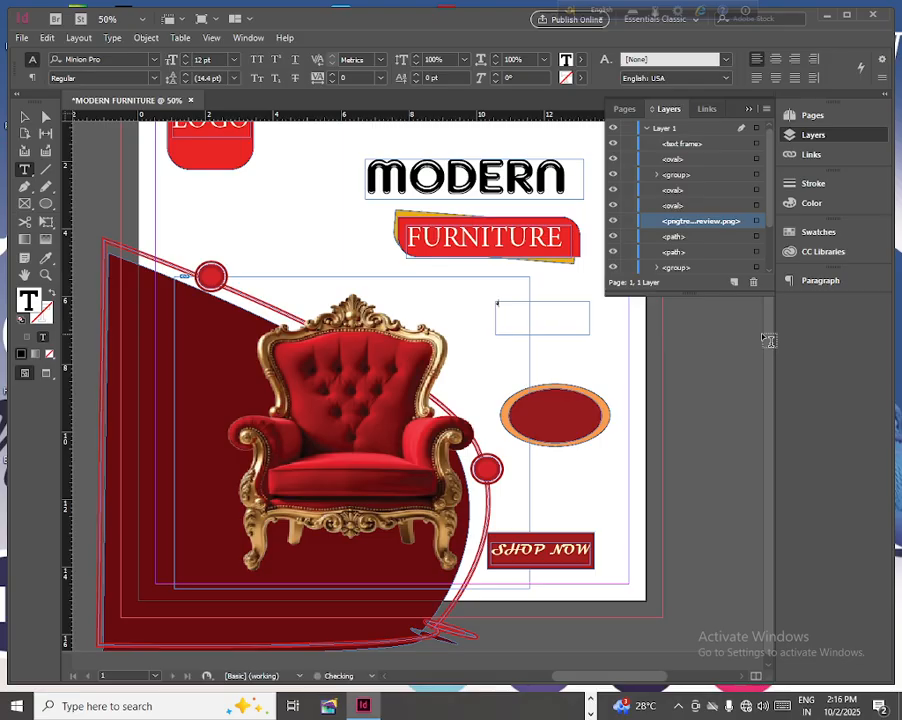
{"action": "type", "text": "40"}
- Set the 40% OFF text to 36 pt and fit its frame to about 1 by 1.1 in
{"action": "key", "text": "ctrl+a"}
{"action": "left_click", "coordinate": [234, 60]}
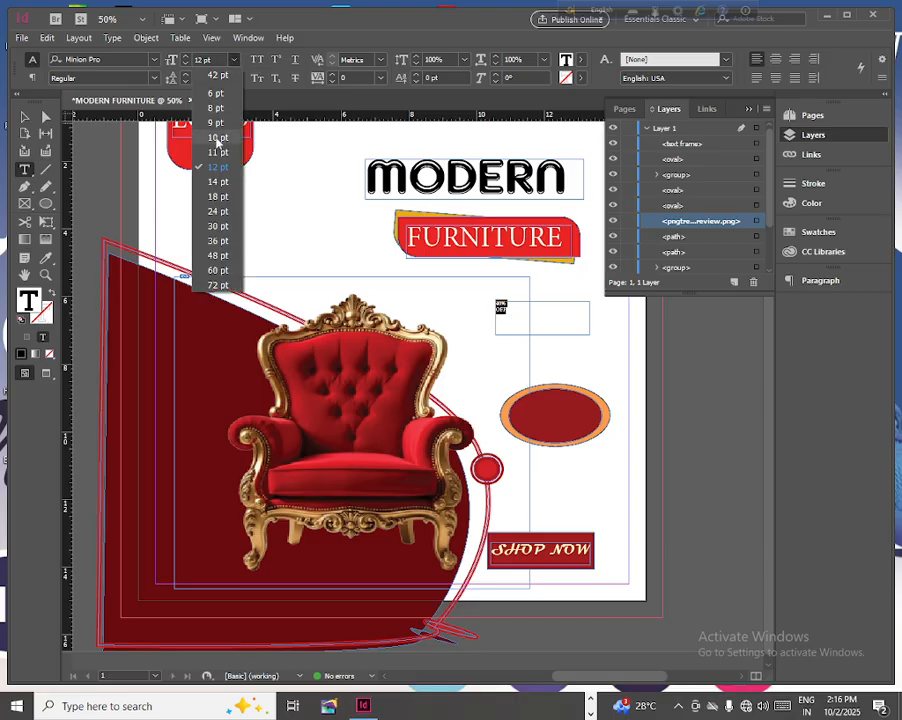
{"action": "left_click", "coordinate": [218, 211]}
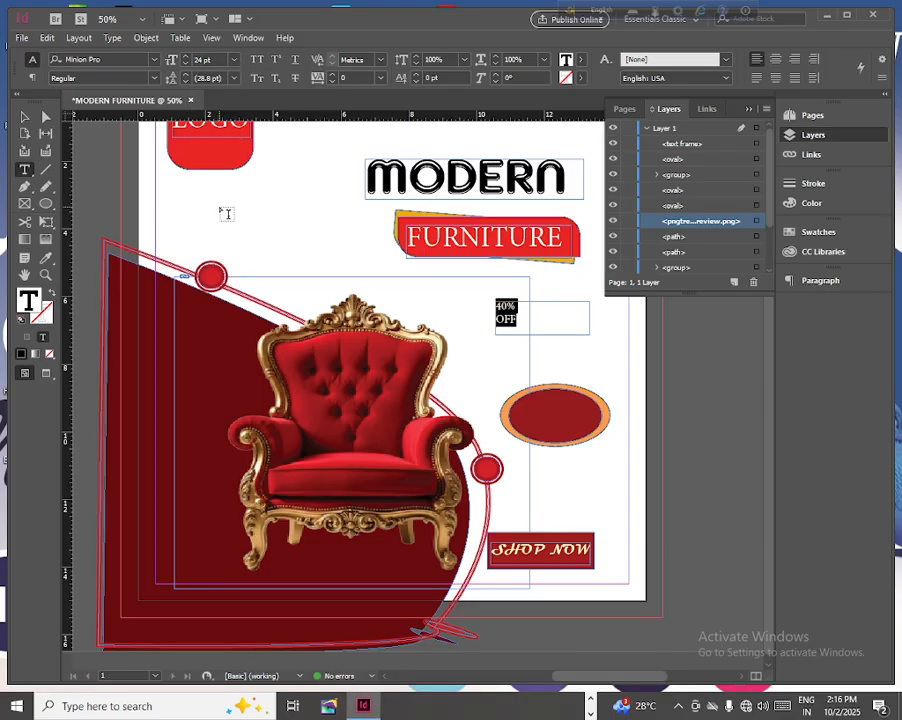
{"action": "left_click", "coordinate": [234, 60]}
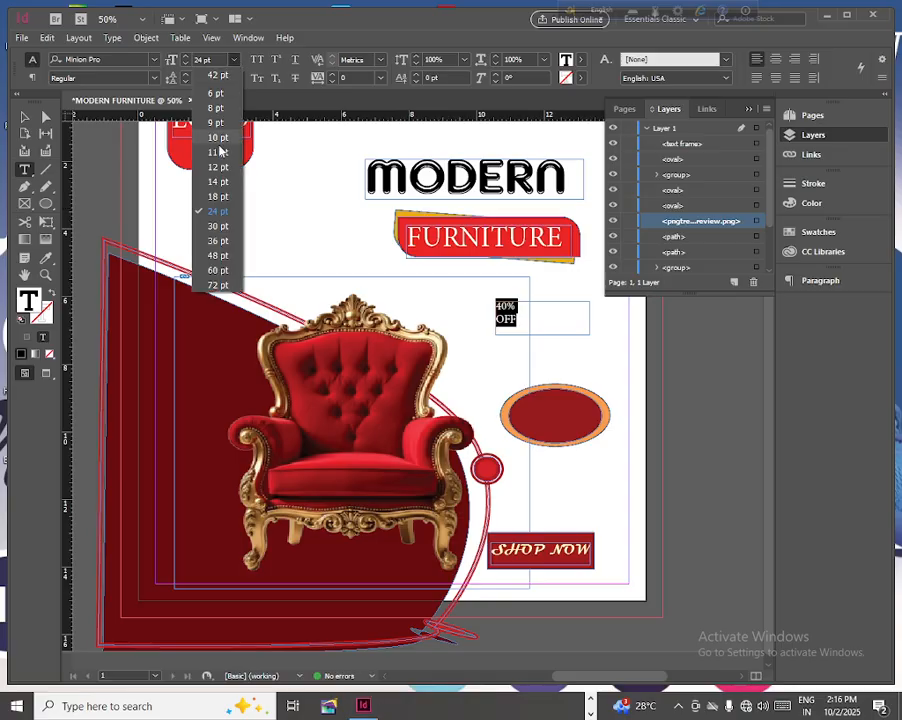
{"action": "left_click", "coordinate": [218, 240]}
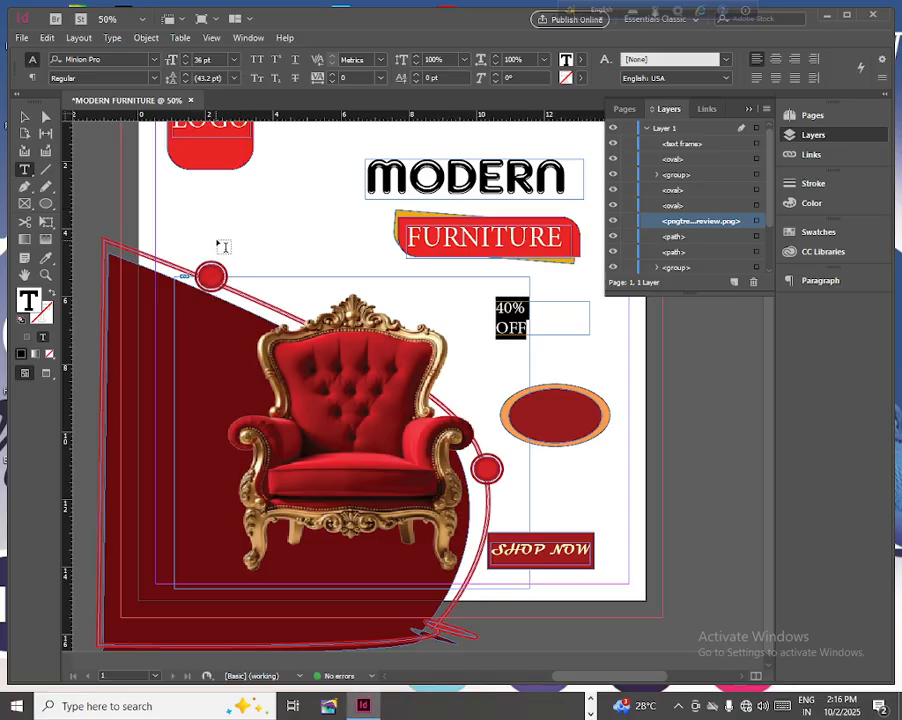
{"action": "left_click", "coordinate": [25, 120]}
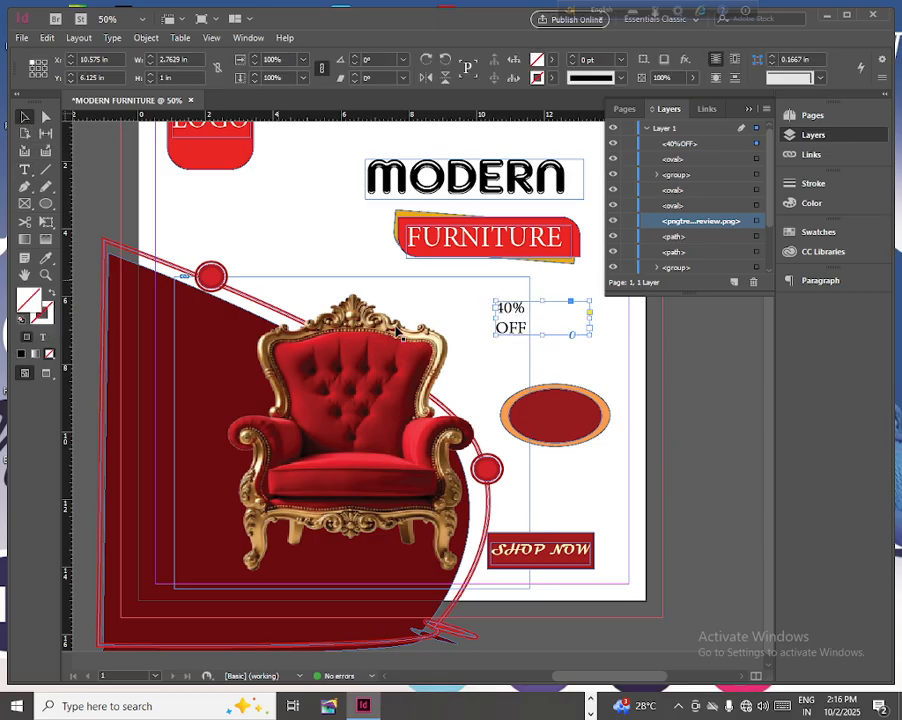
{"action": "left_click_drag", "start_coordinate": [591, 337], "coordinate": [529, 340]}
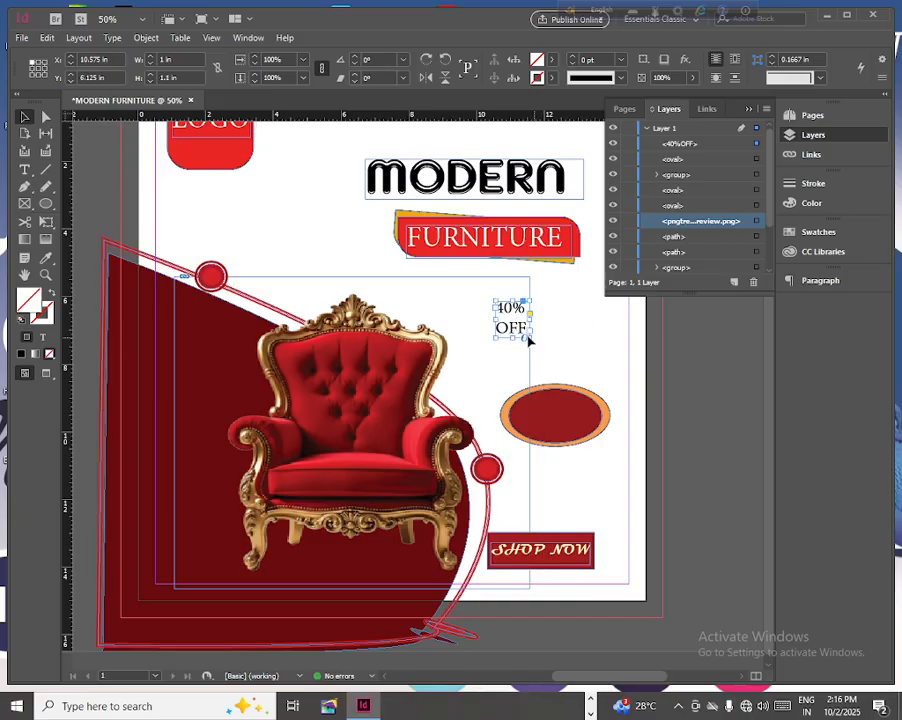
- Color the 40% OFF text pale cream sampled from the chair's gold frame and select its text frame
{"action": "left_click", "coordinate": [27, 171]}
{"action": "left_click_drag", "start_coordinate": [527, 338], "coordinate": [479, 307]}
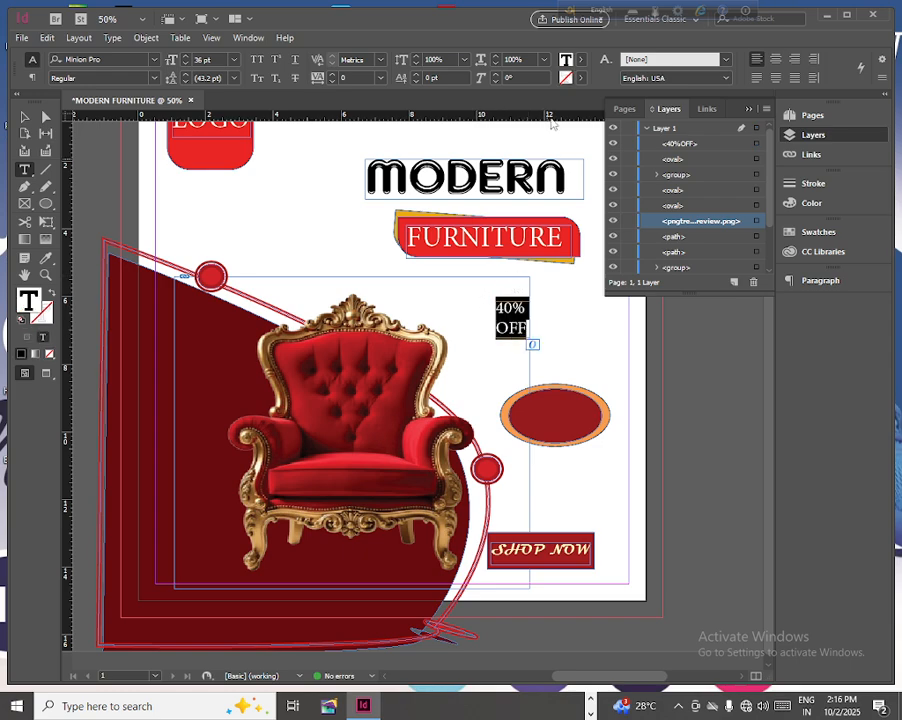
{"action": "left_click", "coordinate": [45, 259]}
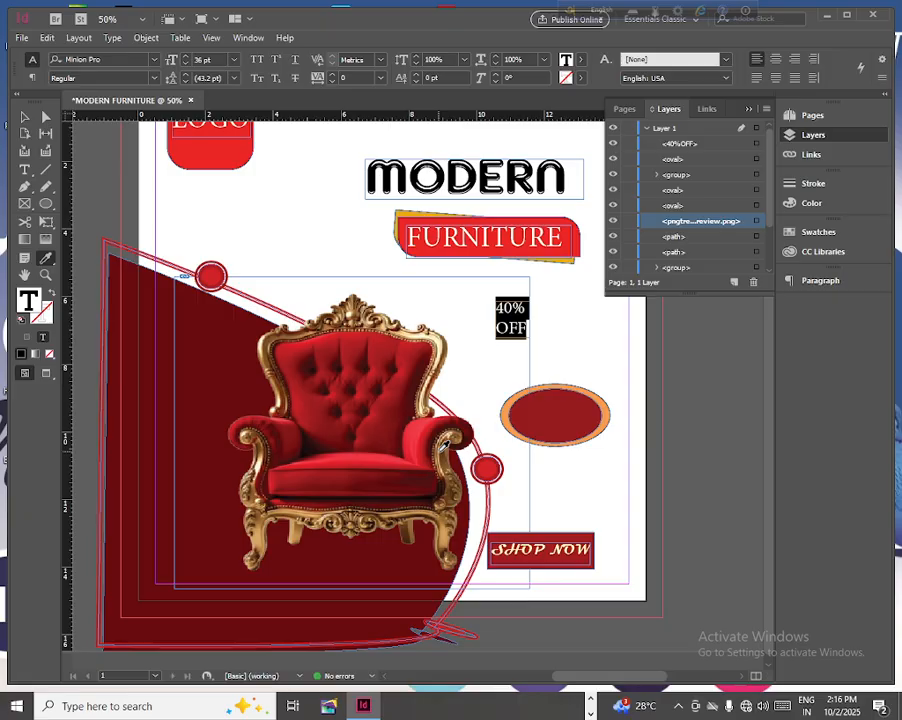
{"action": "left_click", "coordinate": [443, 338]}
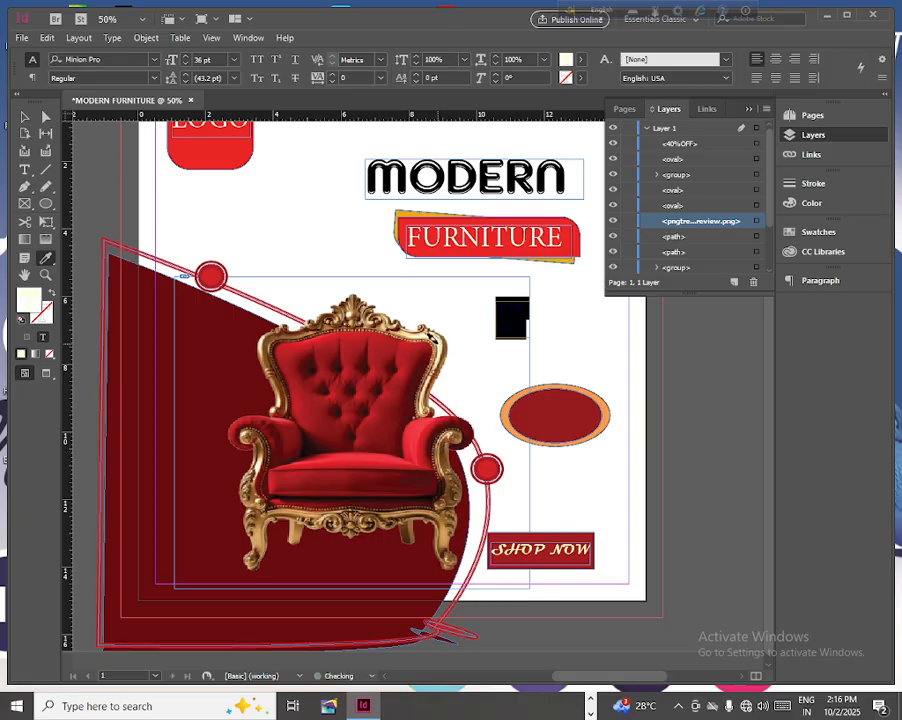
{"action": "left_click", "coordinate": [25, 117]}
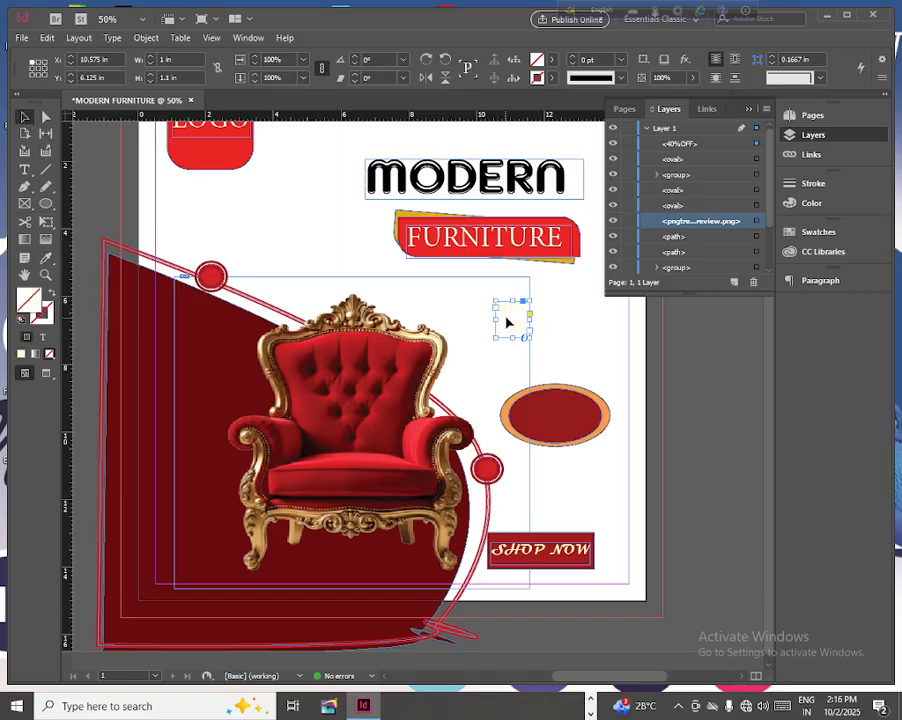
- Place the 40% OFF text on the dark red oval and, with the chair image hidden, group it with both ovals
{"action": "left_click_drag", "start_coordinate": [506, 321], "coordinate": [548, 416]}
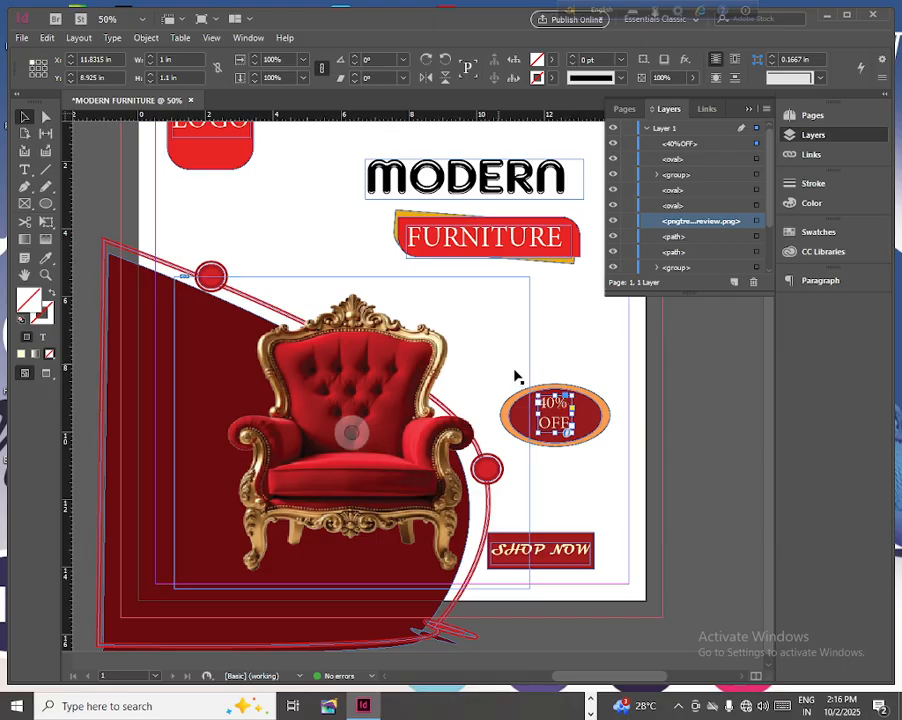
{"action": "left_click", "coordinate": [613, 221]}
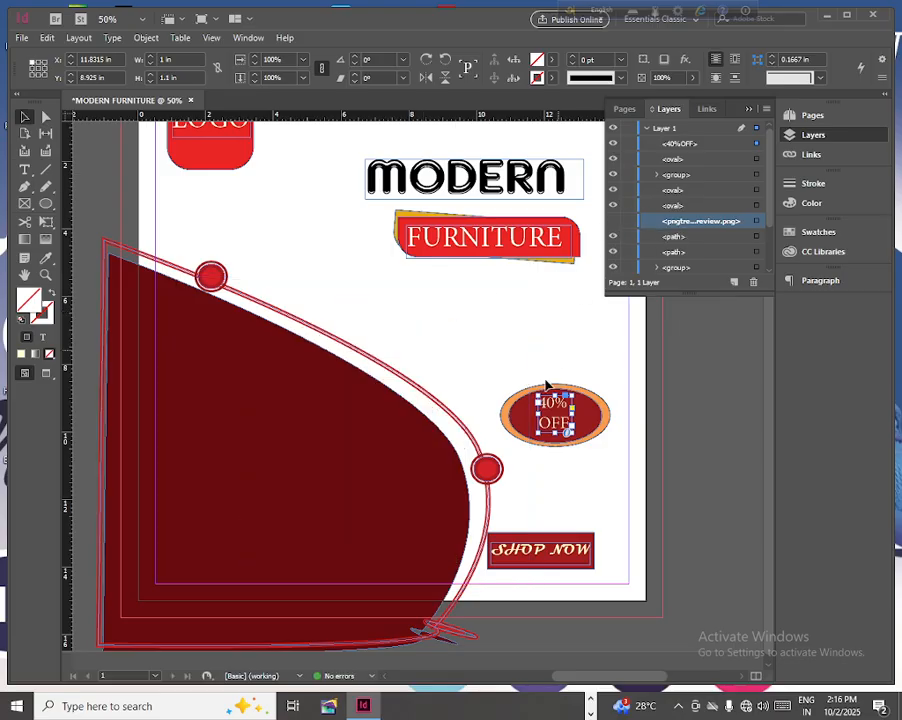
{"action": "left_click_drag", "start_coordinate": [502, 386], "coordinate": [629, 453]}
{"action": "left_click_drag", "start_coordinate": [491, 361], "coordinate": [612, 452]}
{"action": "left_click", "coordinate": [147, 38]}
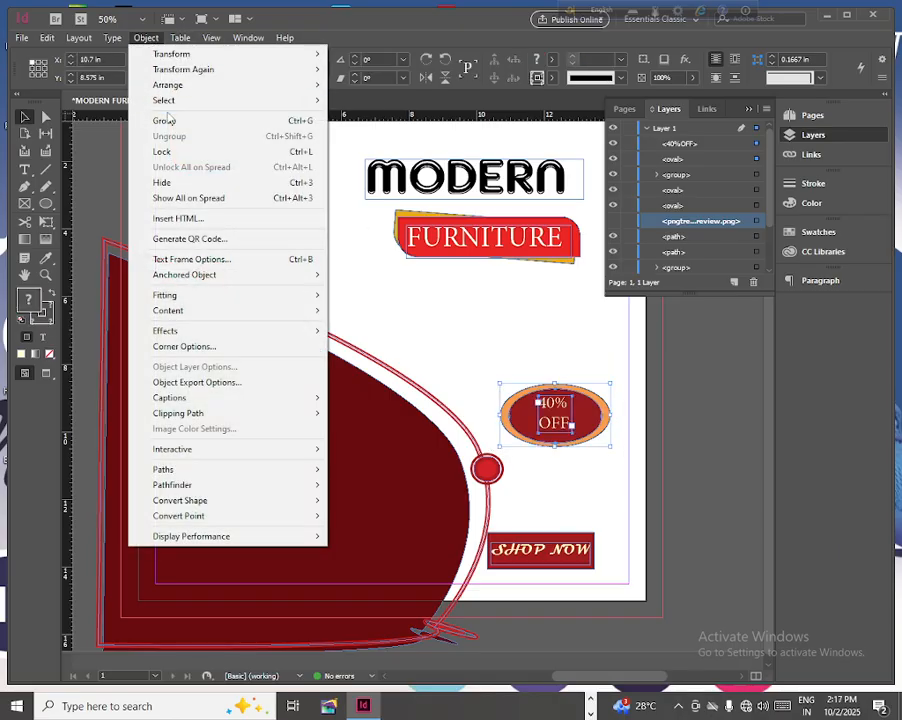
{"action": "left_click", "coordinate": [158, 118]}
- Move the 40% OFF badge group to about X 9.95, Y 8.875 in and show the chair image again
{"action": "left_click_drag", "start_coordinate": [533, 415], "coordinate": [511, 426]}
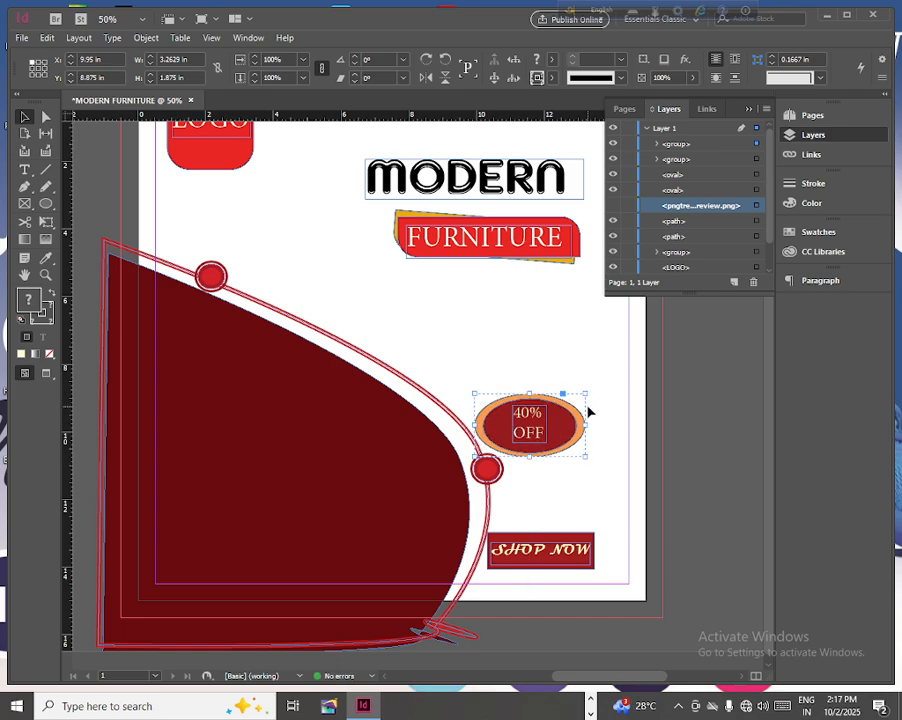
{"action": "left_click", "coordinate": [612, 206]}
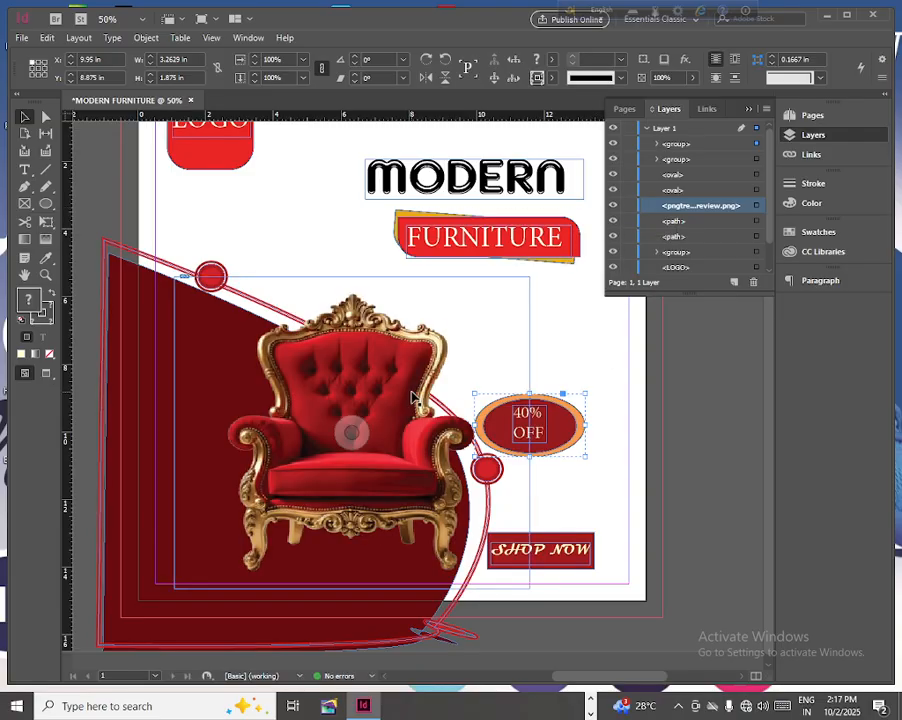
- Add a text frame about 4.1 by 0.9 in below the logo reading ORDER NOW and set its text to 36 pt
{"action": "left_click", "coordinate": [25, 169]}
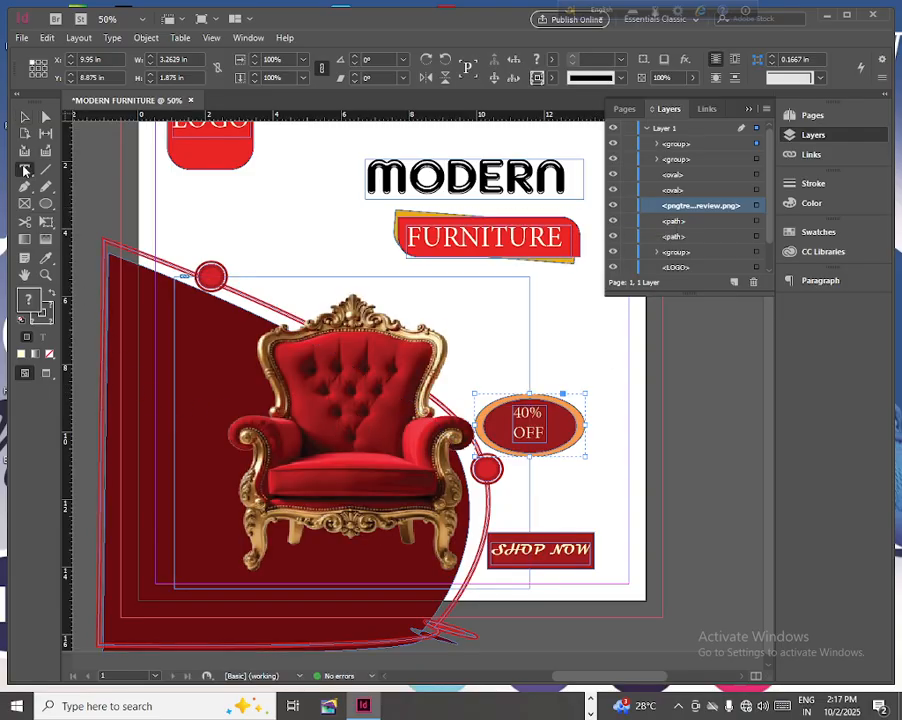
{"action": "left_click_drag", "start_coordinate": [187, 199], "coordinate": [325, 229]}
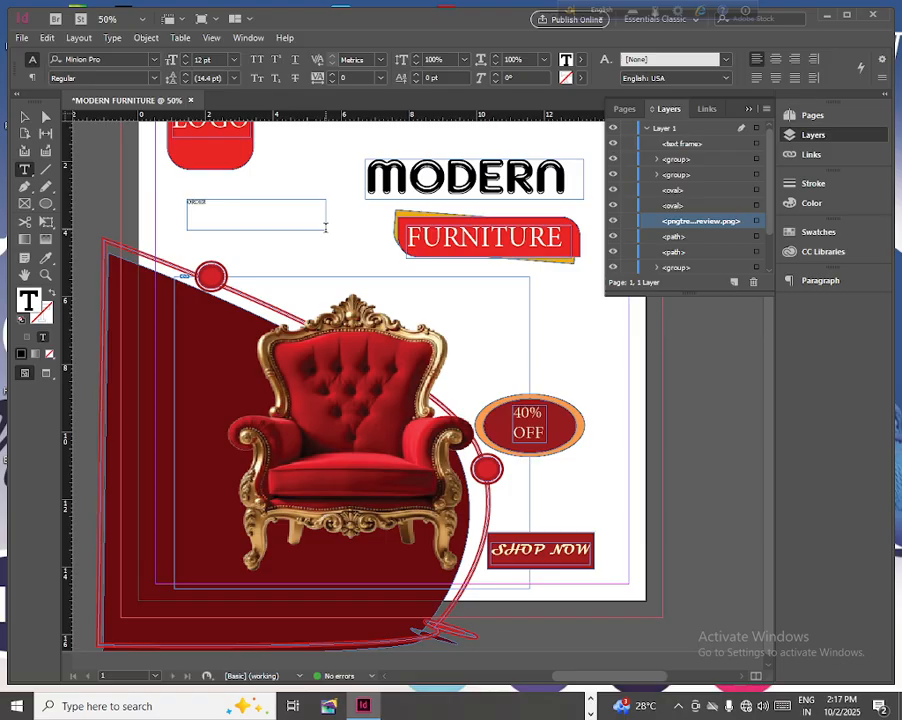
{"action": "type", "text": "NOW"}
{"action": "left_click_drag", "start_coordinate": [208, 201], "coordinate": [162, 196]}
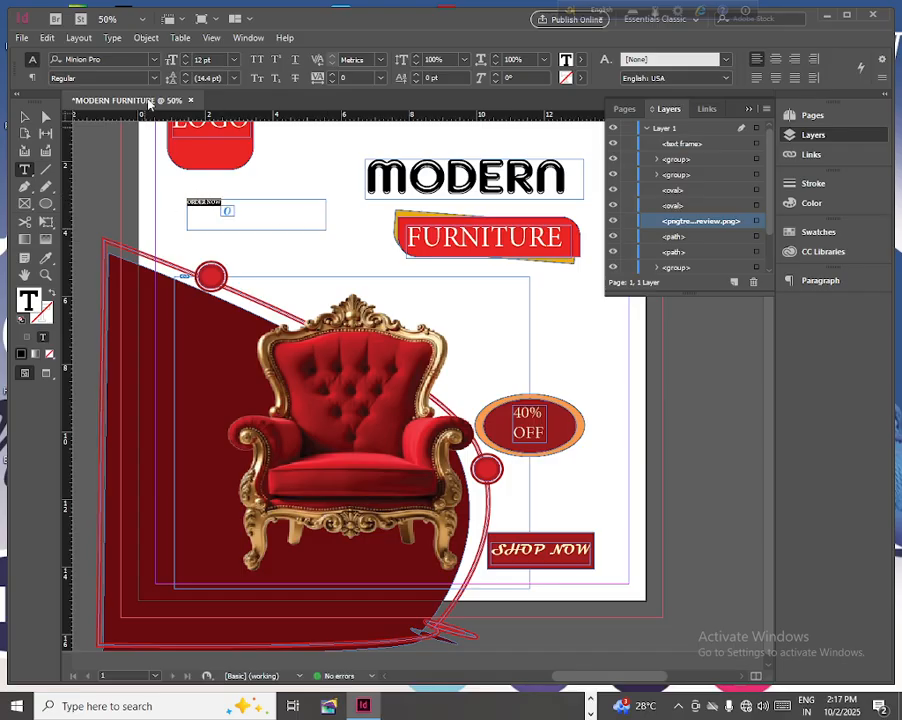
{"action": "left_click", "coordinate": [235, 63]}
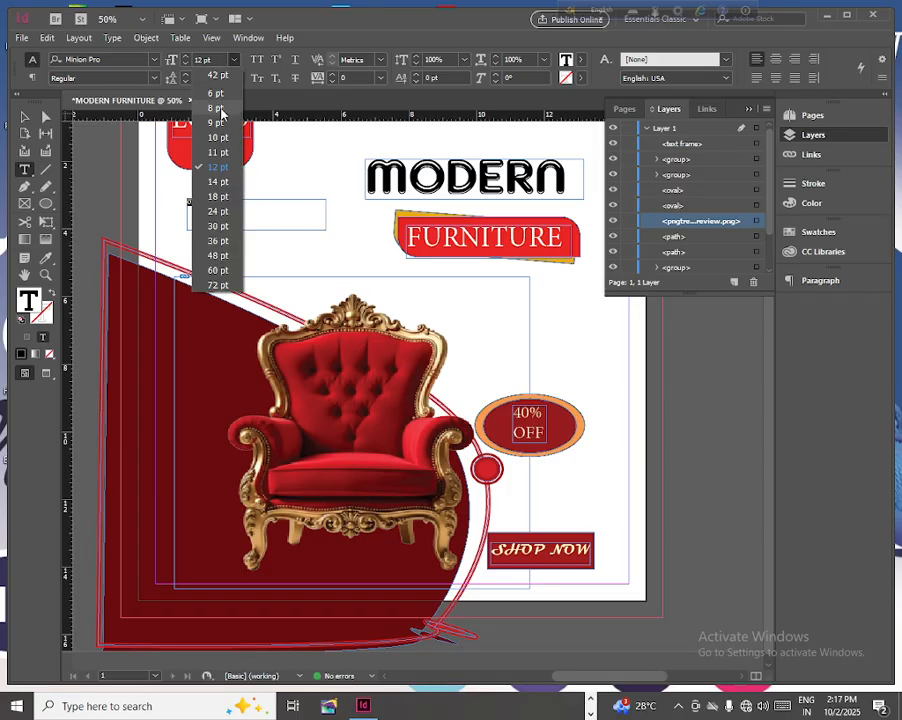
{"action": "left_click", "coordinate": [216, 241]}
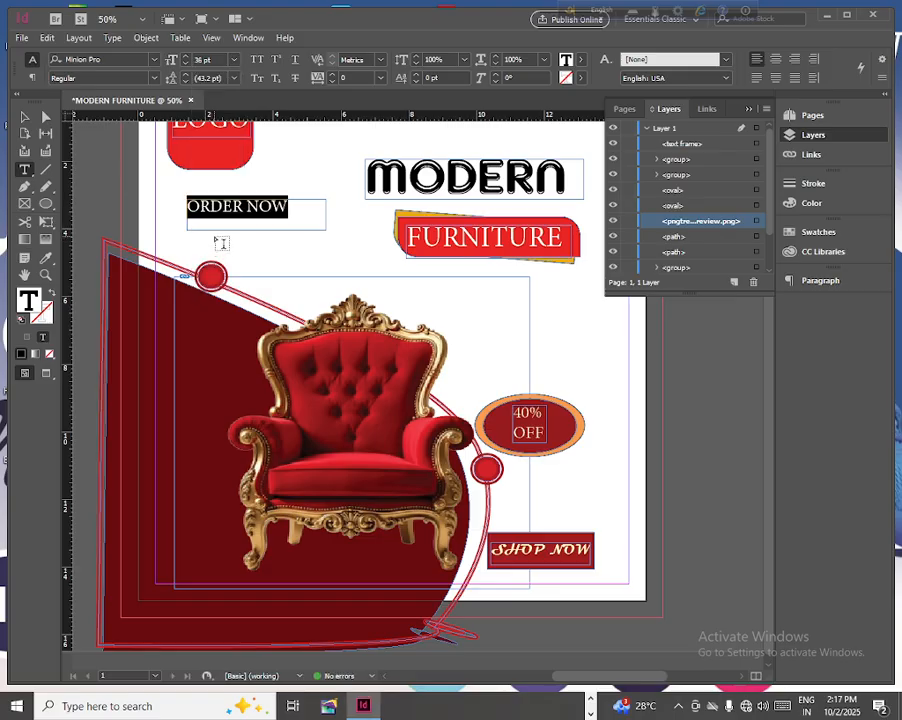
- Set the ORDER NOW text in the Bauhaus 93 font
{"action": "left_click", "coordinate": [155, 60]}
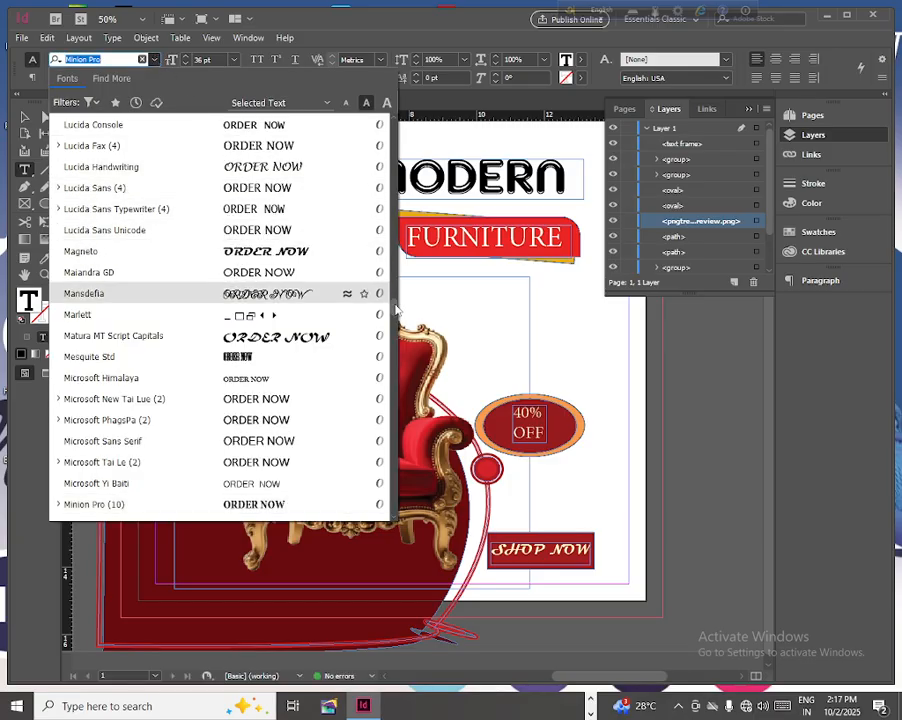
{"action": "scroll", "coordinate": [330, 300], "scroll_direction": "up", "scroll_amount": 12}
{"action": "scroll", "coordinate": [403, 256], "scroll_direction": "up", "scroll_amount": 10}
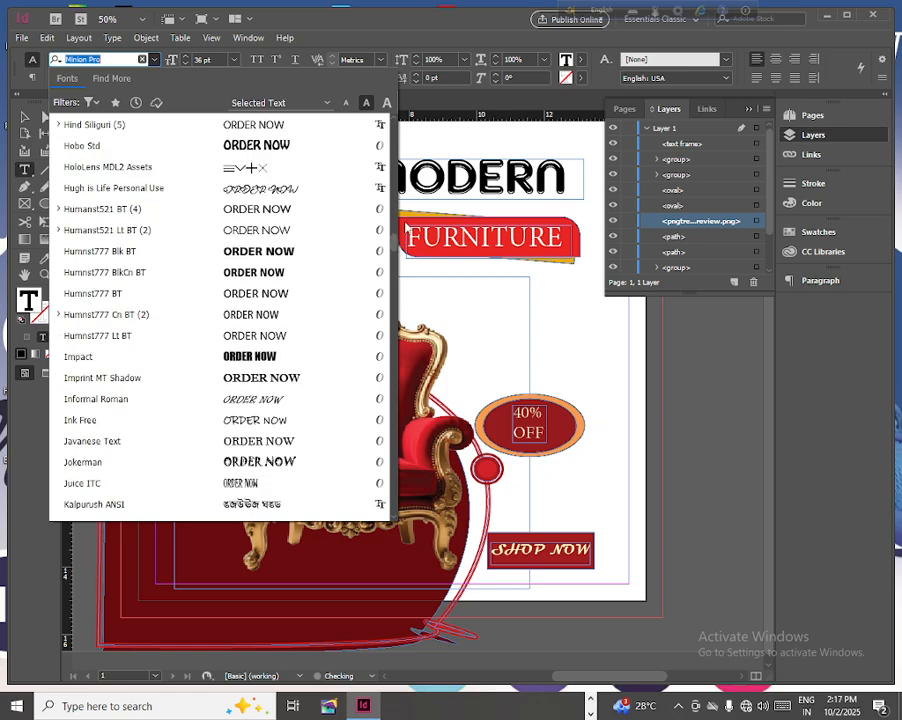
{"action": "scroll", "coordinate": [378, 170], "scroll_direction": "up", "scroll_amount": 20}
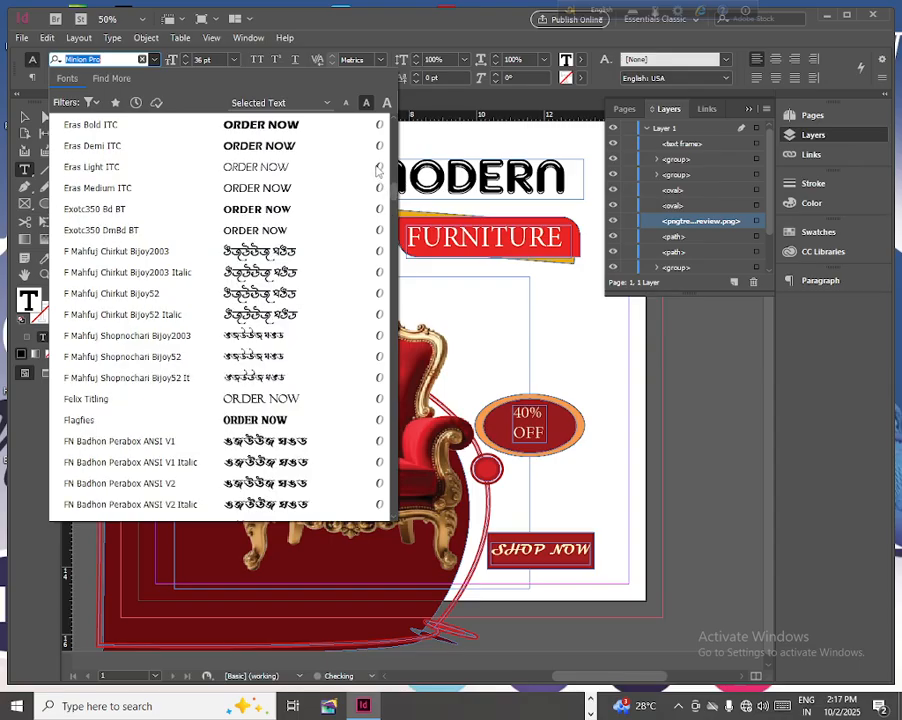
{"action": "scroll", "coordinate": [378, 168], "scroll_direction": "up", "scroll_amount": 5}
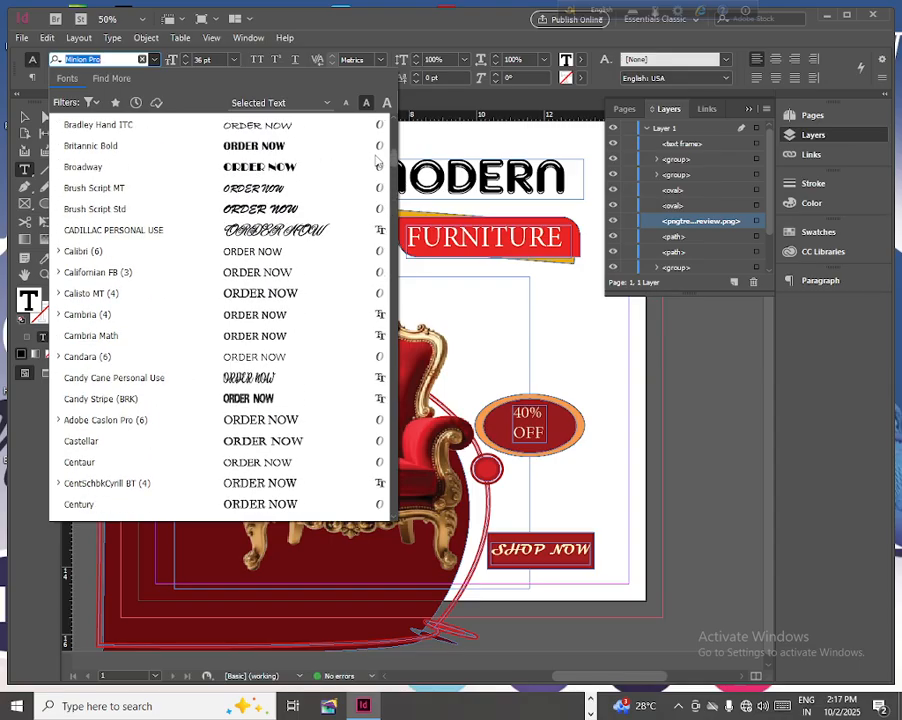
{"action": "scroll", "coordinate": [378, 160], "scroll_direction": "up", "scroll_amount": 3}
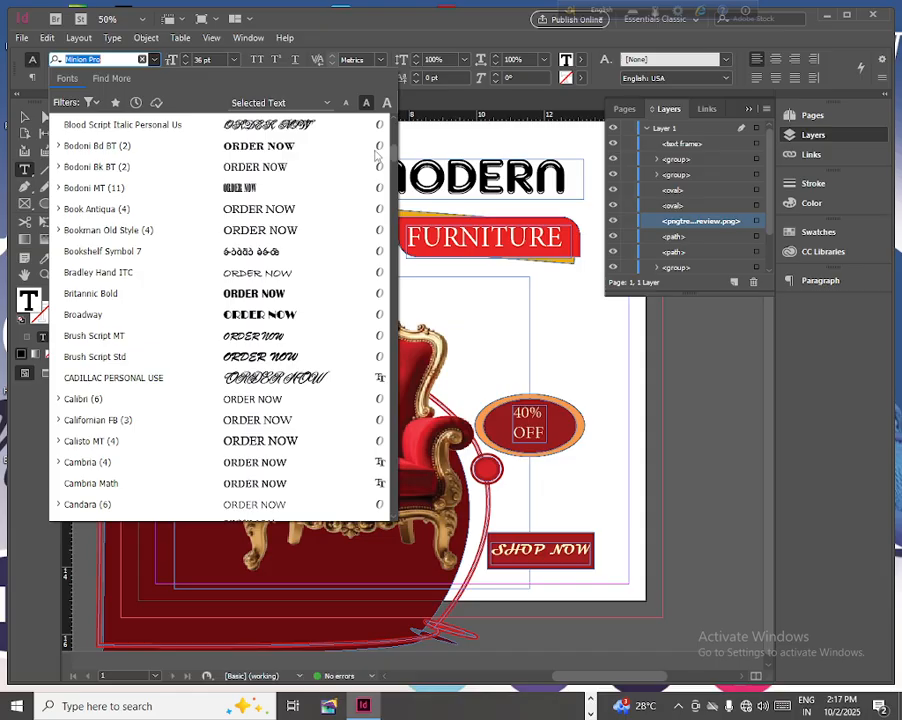
{"action": "scroll", "coordinate": [378, 152], "scroll_direction": "up", "scroll_amount": 1}
{"action": "scroll", "coordinate": [378, 150], "scroll_direction": "up", "scroll_amount": 3}
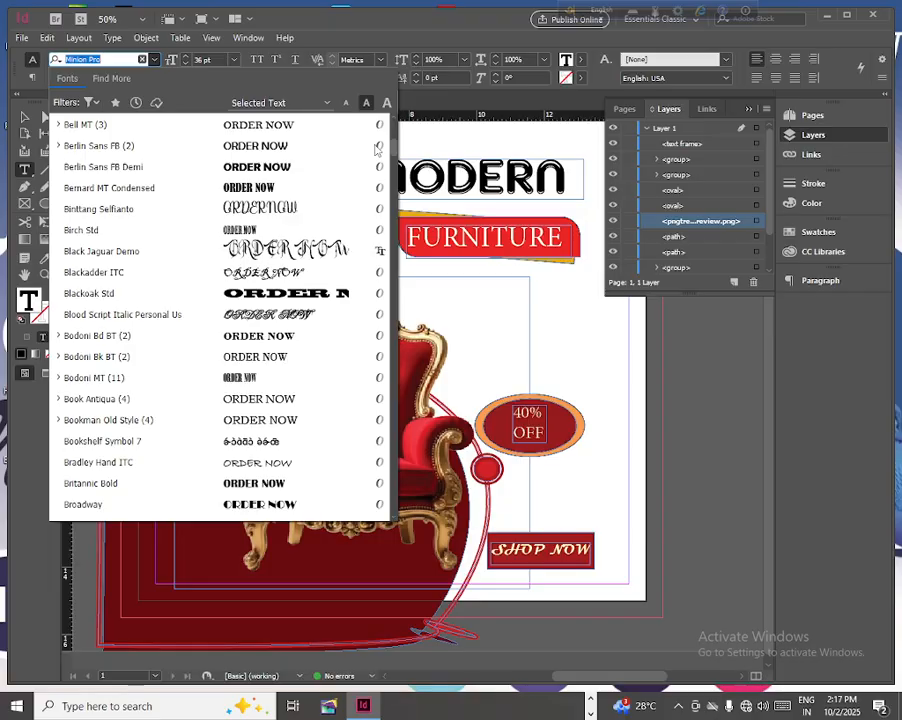
{"action": "scroll", "coordinate": [190, 176], "scroll_direction": "down", "scroll_amount": 1}
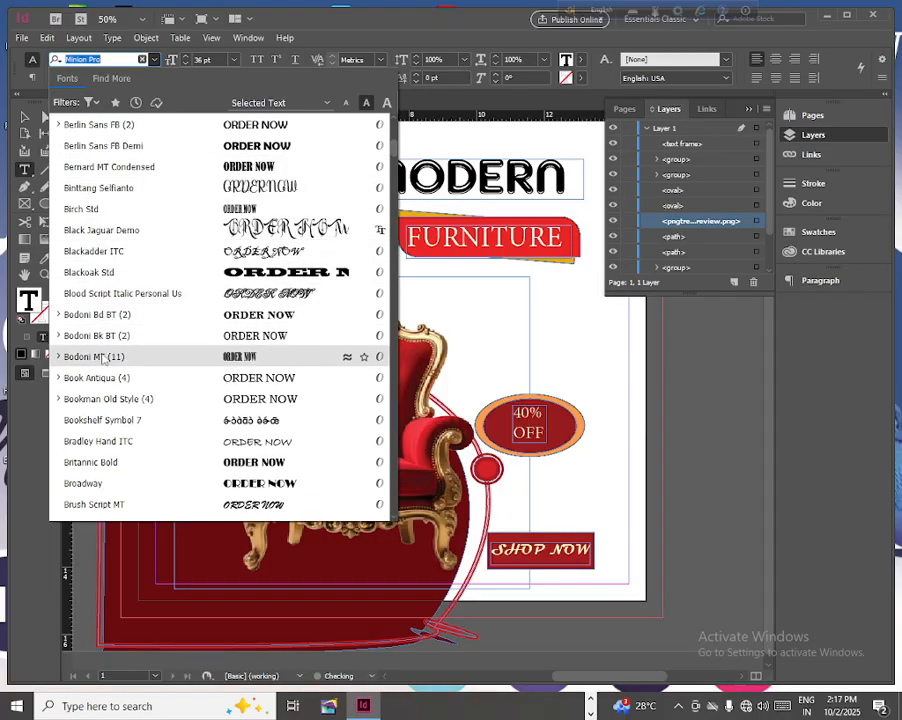
{"action": "scroll", "coordinate": [124, 449], "scroll_direction": "down", "scroll_amount": 2}
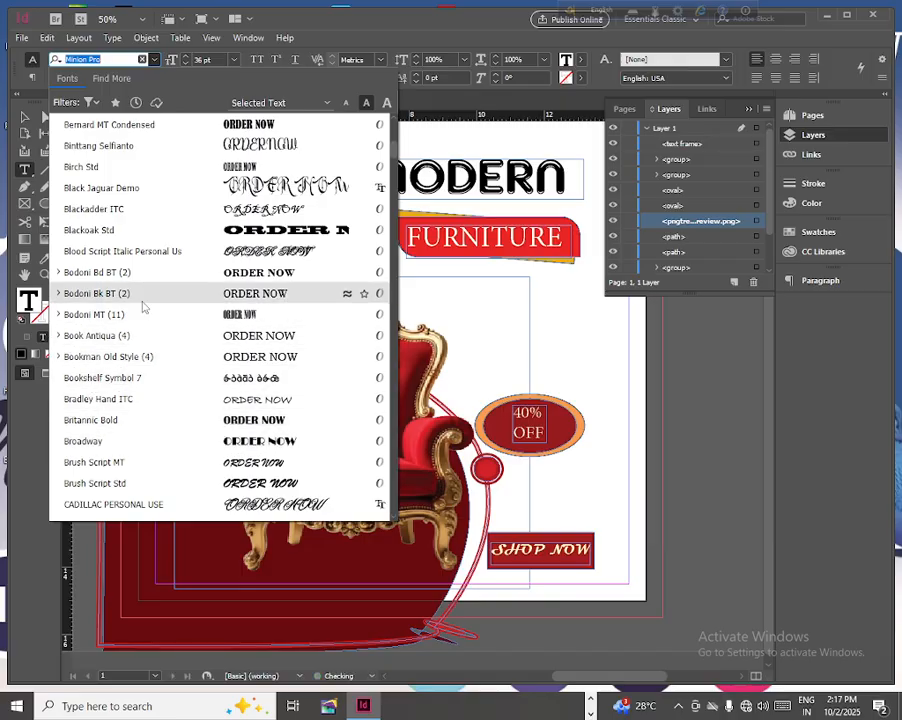
{"action": "scroll", "coordinate": [143, 300], "scroll_direction": "up", "scroll_amount": 1}
{"action": "scroll", "coordinate": [143, 300], "scroll_direction": "up", "scroll_amount": 1}
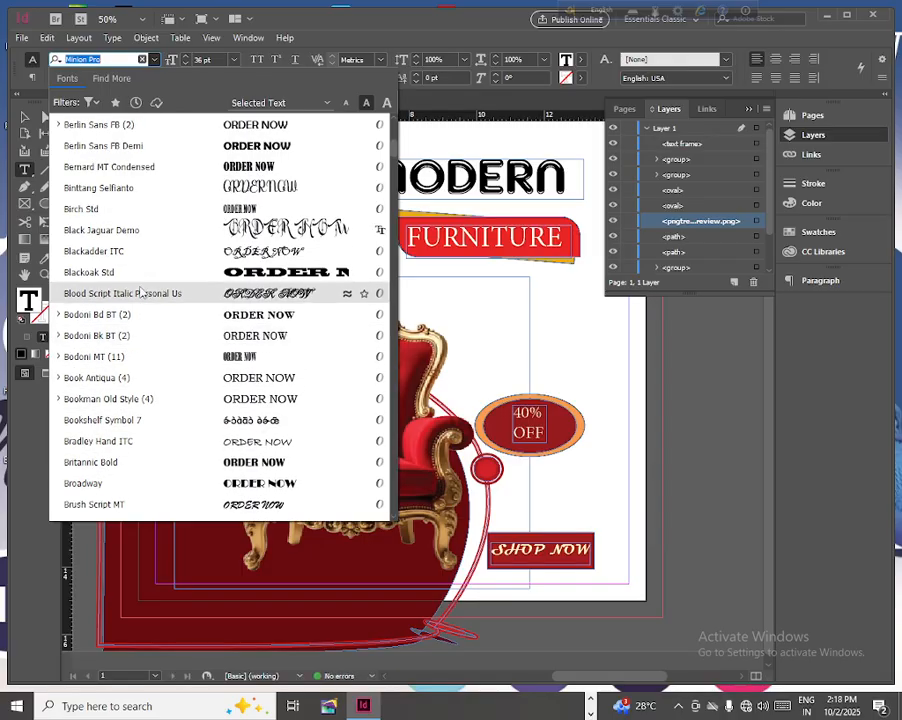
{"action": "scroll", "coordinate": [141, 248], "scroll_direction": "up", "scroll_amount": 1}
{"action": "scroll", "coordinate": [141, 248], "scroll_direction": "up", "scroll_amount": 1}
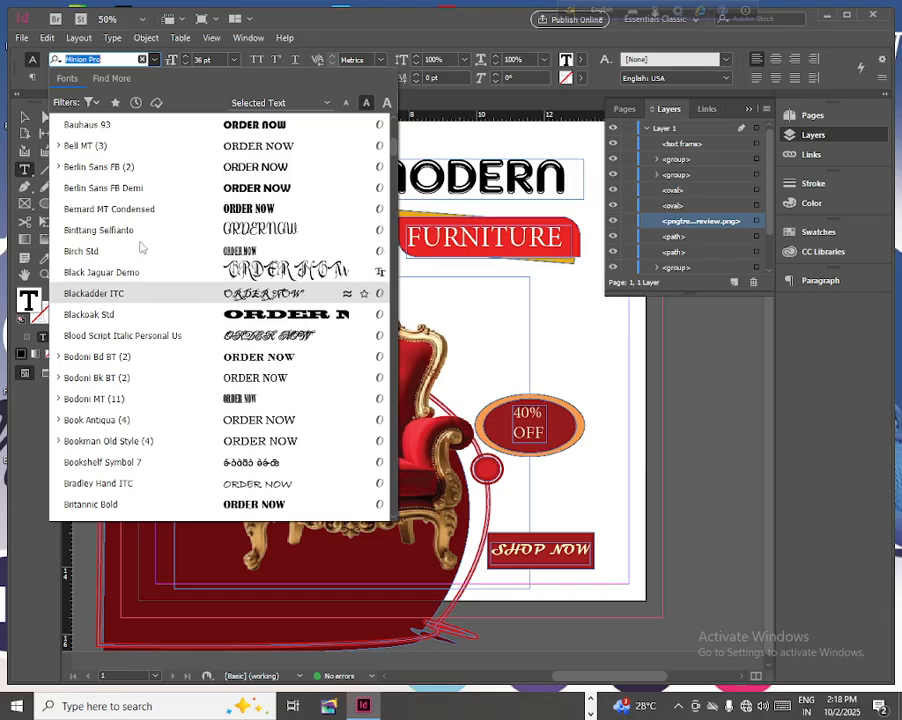
{"action": "left_click", "coordinate": [107, 128]}
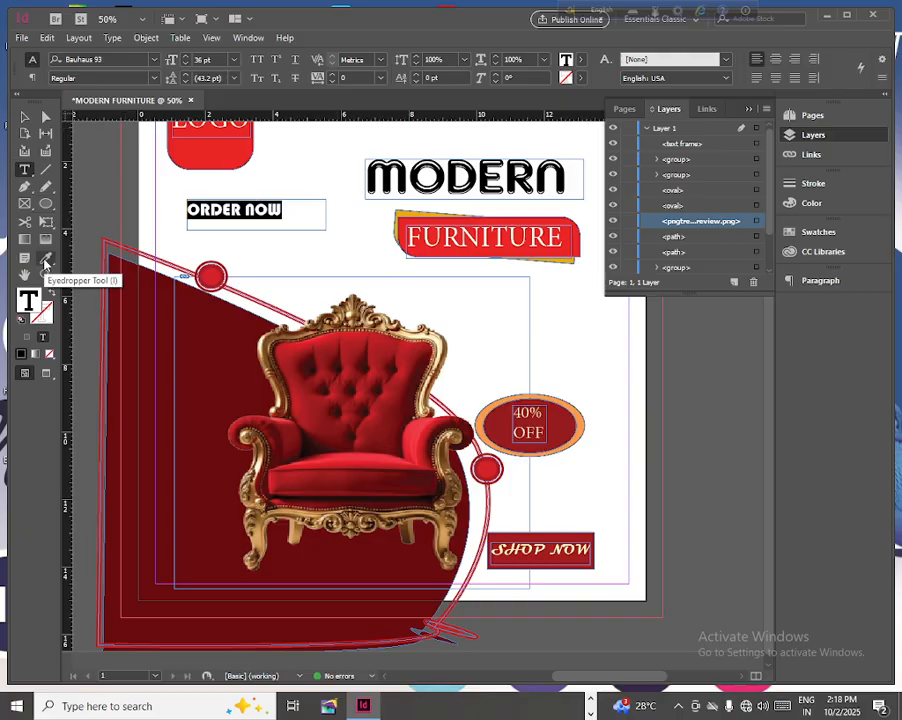
- Color the ORDER NOW text orange
{"action": "double_click", "coordinate": [28, 300]}
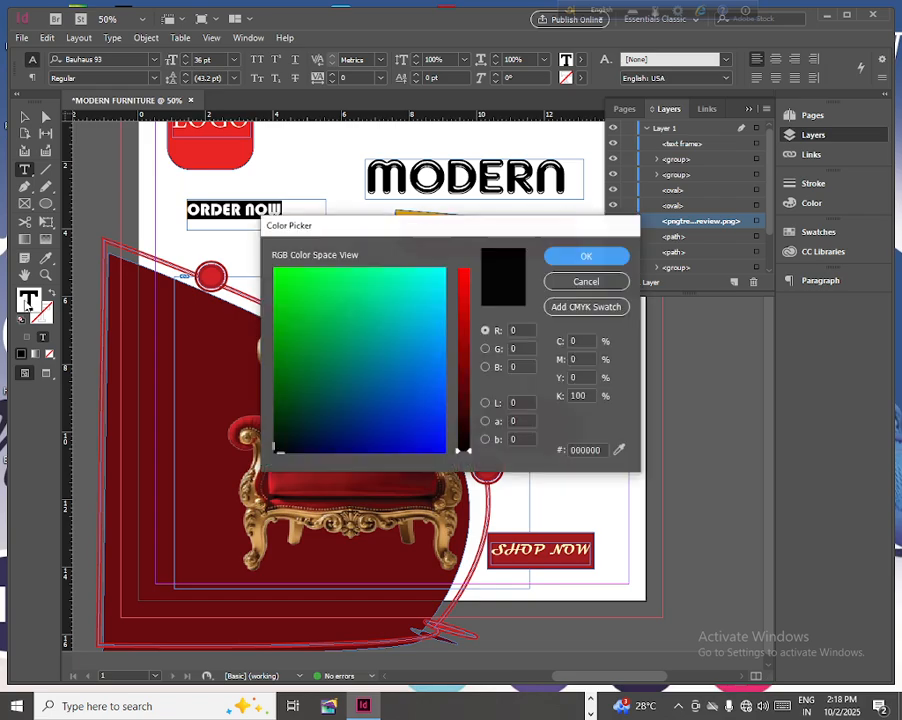
{"action": "left_click", "coordinate": [289, 285]}
{"action": "left_click", "coordinate": [464, 277]}
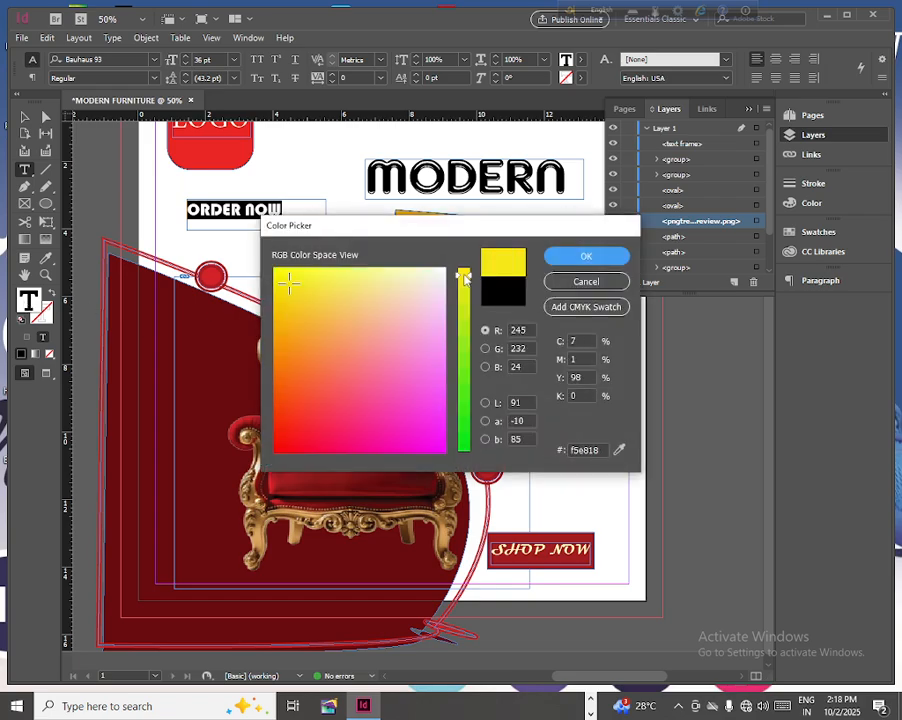
{"action": "left_click", "coordinate": [310, 348]}
{"action": "left_click", "coordinate": [590, 257]}
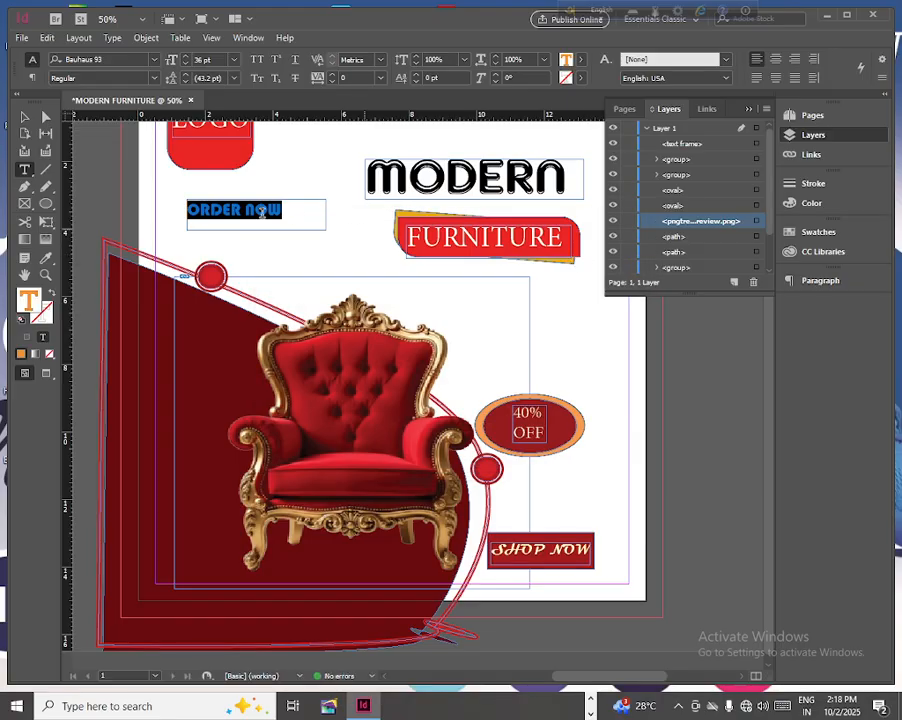
- Fit the ORDER NOW frame to about 2.93 by 0.6 in and move it to the lower left of the dark red backdrop
{"action": "left_click", "coordinate": [25, 117]}
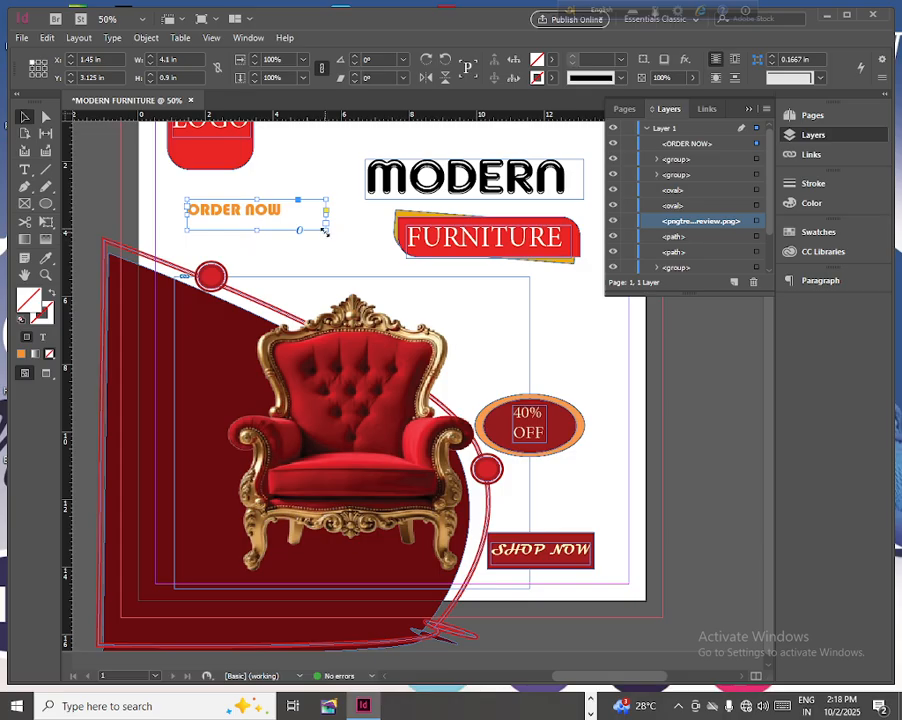
{"action": "left_click_drag", "start_coordinate": [325, 215], "coordinate": [227, 577]}
- Raise the chair image to about Y 4.275 in and place ORDER NOW below its left leg at about X 1.3, Y 13.225 in
{"action": "left_click", "coordinate": [348, 400]}
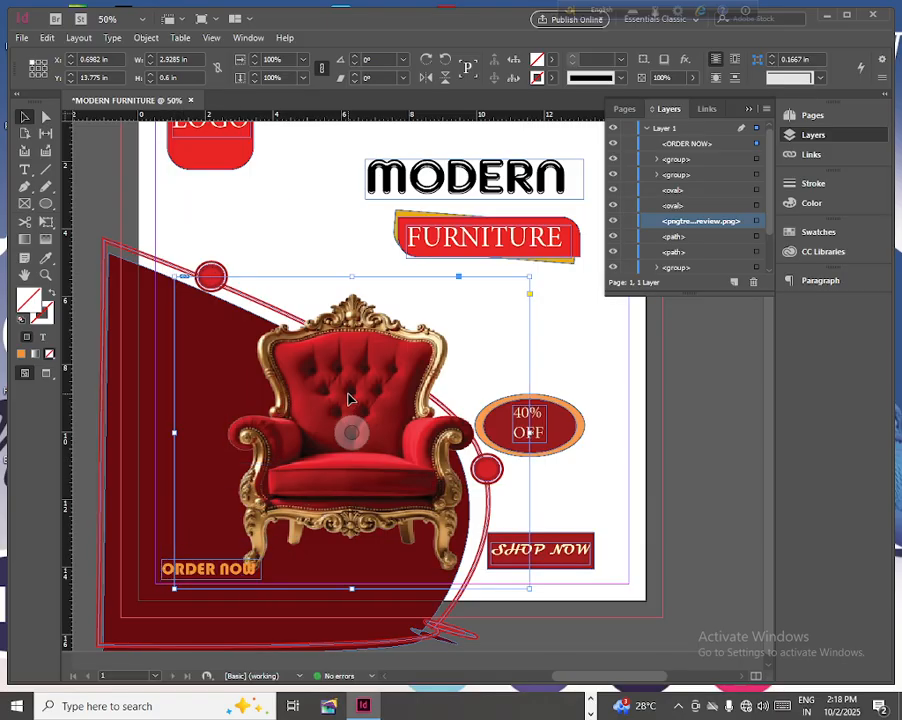
{"action": "left_click_drag", "start_coordinate": [348, 400], "coordinate": [348, 363]}
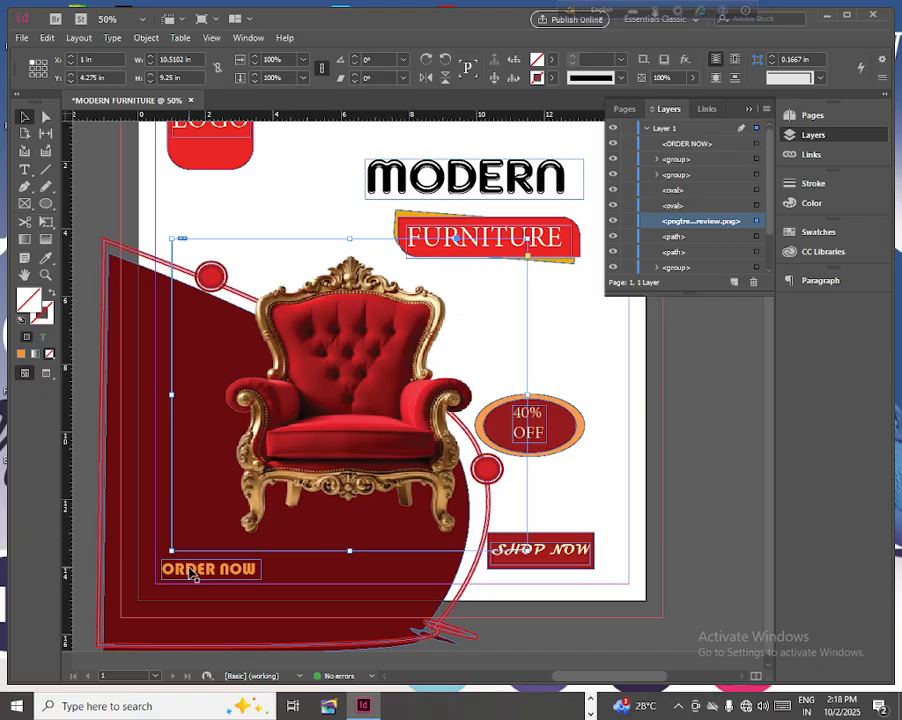
{"action": "left_click_drag", "start_coordinate": [192, 575], "coordinate": [212, 552]}
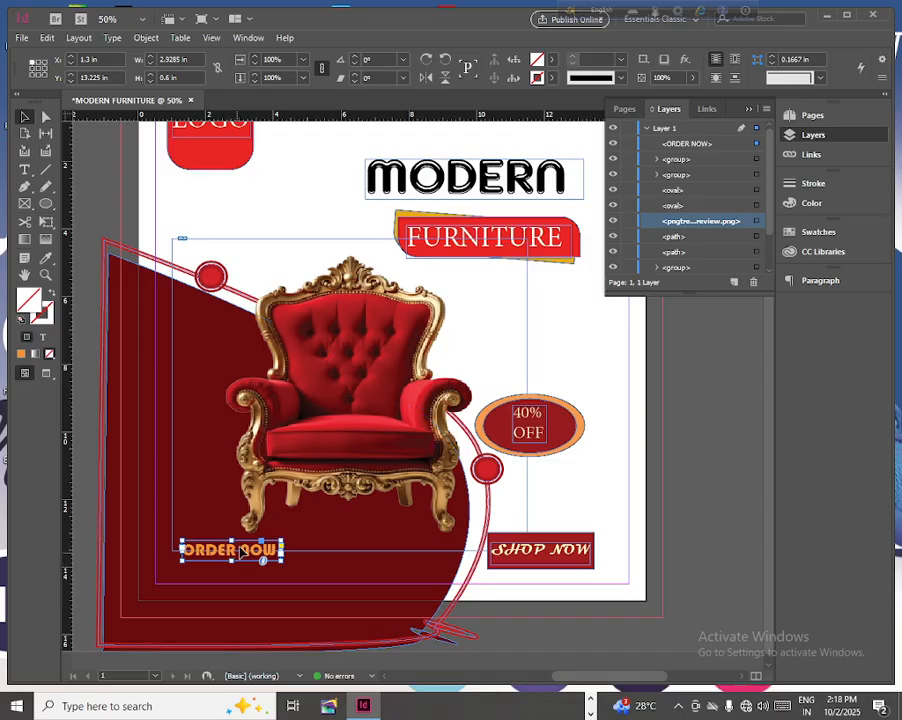
- Duplicate the ORDER NOW text directly below itself in a frame about 5.9 by 0.775 in and replace the copy's wording with the contact phone number
{"action": "left_click_drag", "start_coordinate": [232, 560], "coordinate": [378, 586]}
{"action": "left_click", "coordinate": [27, 170]}
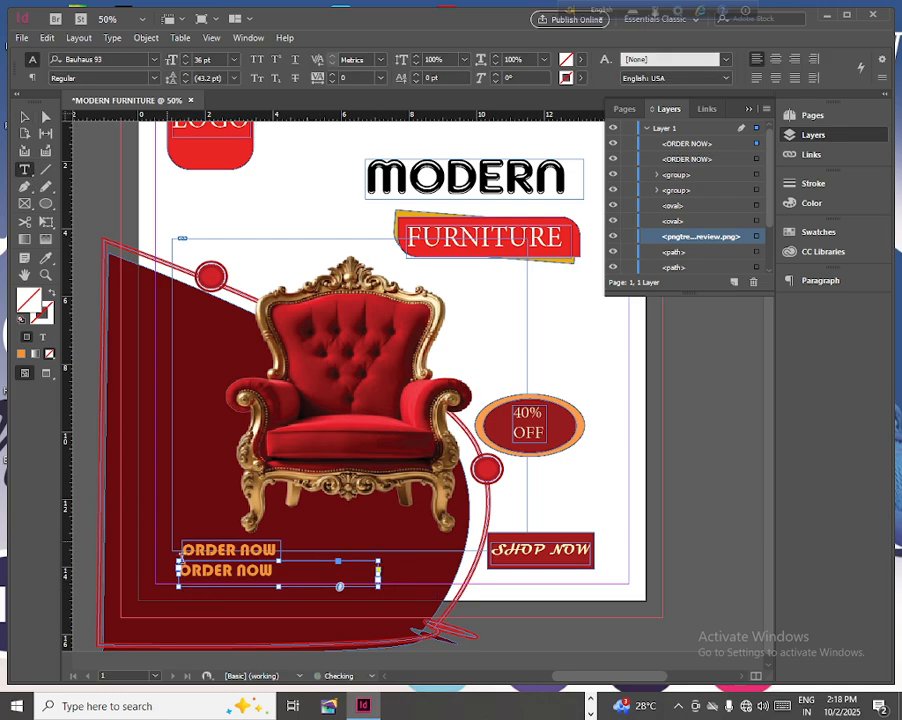
{"action": "left_click_drag", "start_coordinate": [278, 567], "coordinate": [177, 569]}
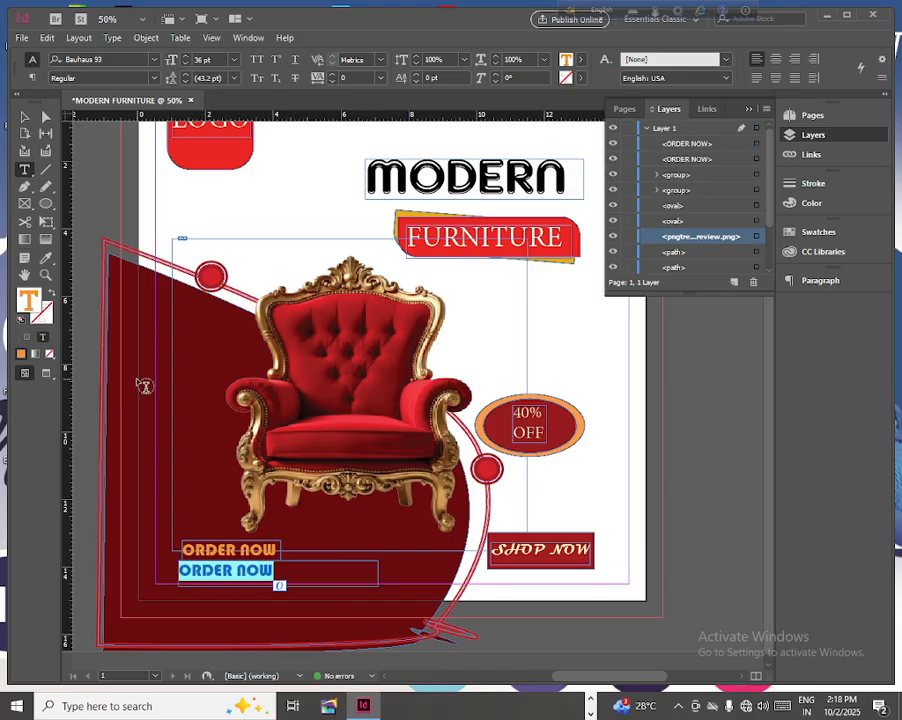
{"action": "type", "text": "000"}
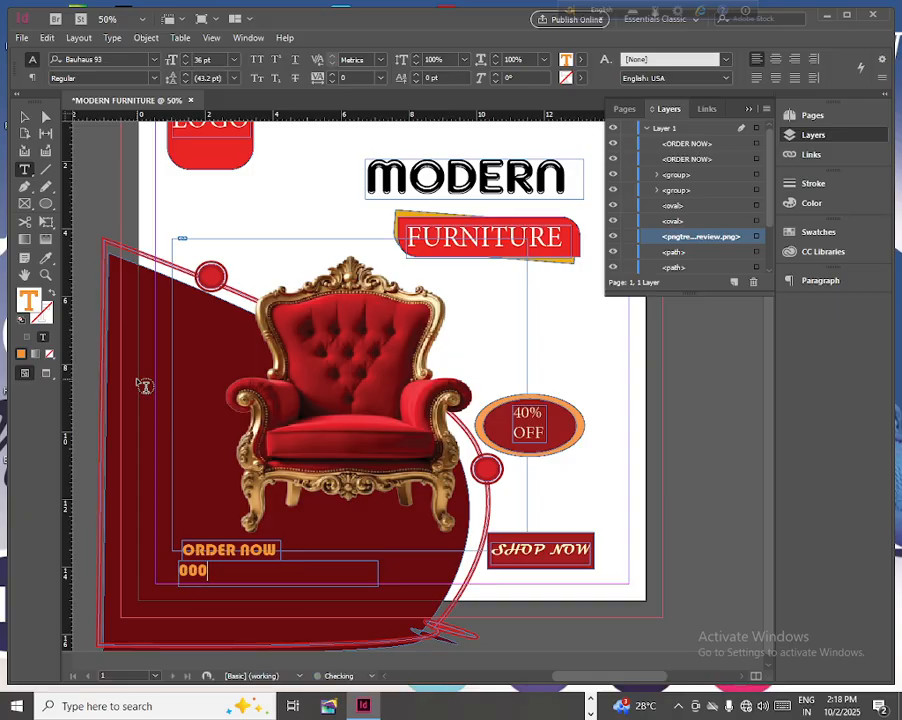
{"action": "type", "text": " 987 789"}
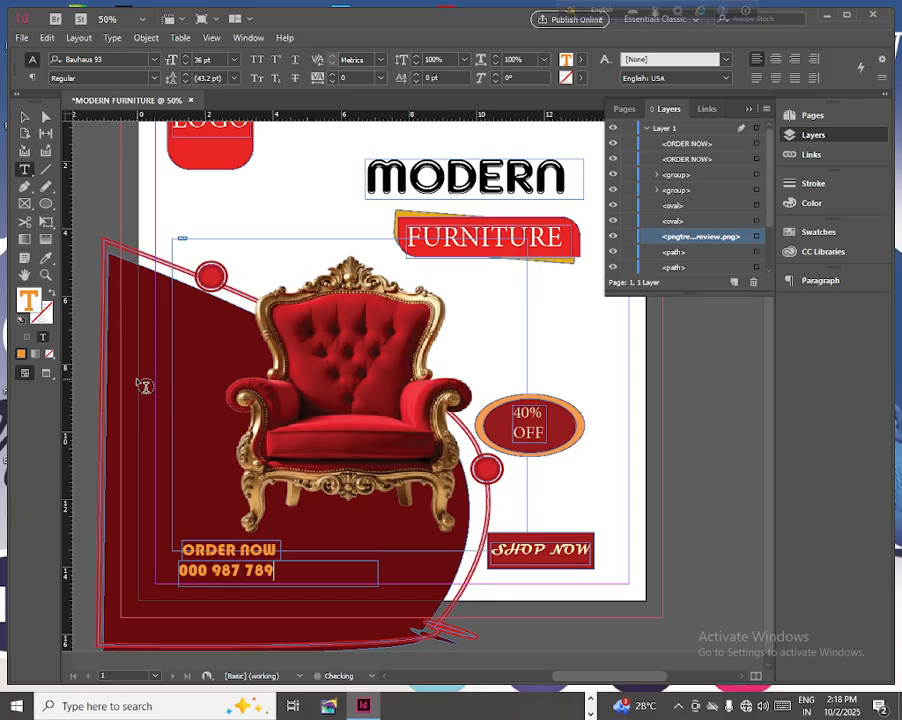
{"action": "type", "text": " 876"}
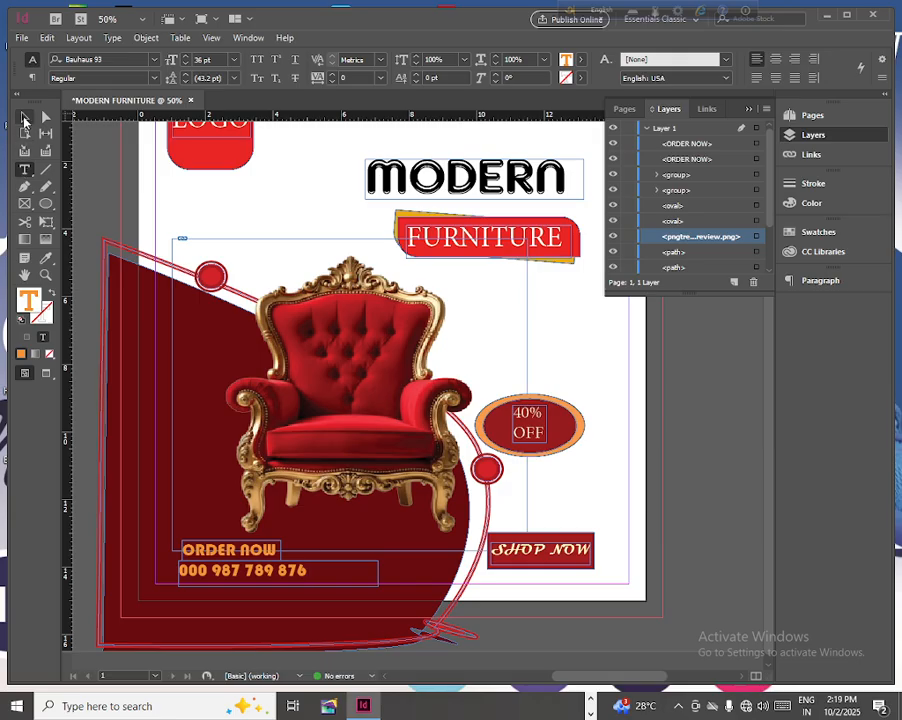
- Shrink the phone number's text frame to about 3.85 by 0.675 in
{"action": "left_click", "coordinate": [24, 120]}
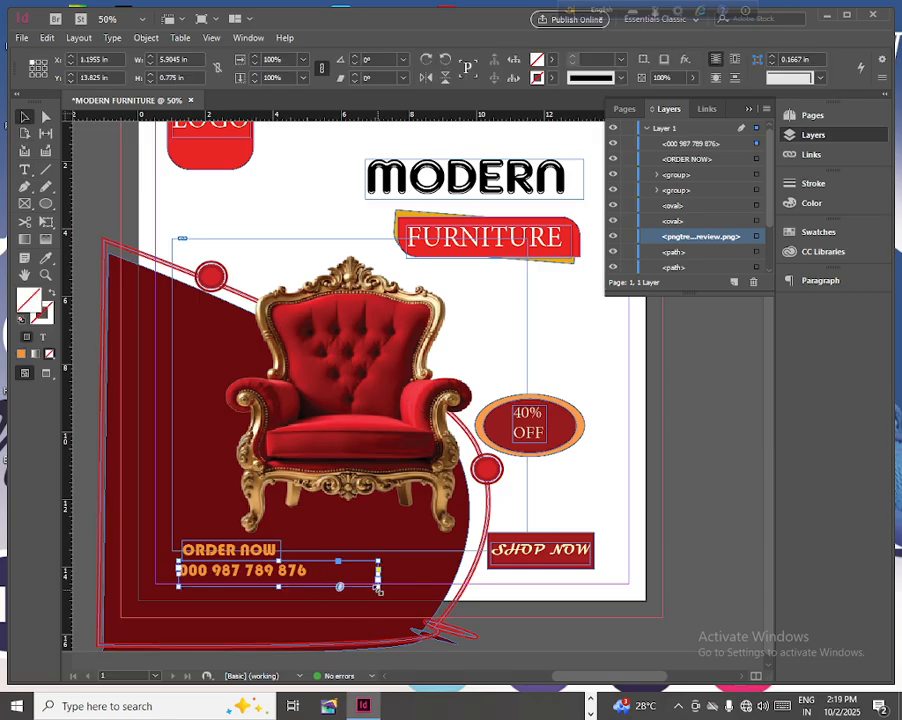
{"action": "left_click_drag", "start_coordinate": [378, 589], "coordinate": [310, 580]}
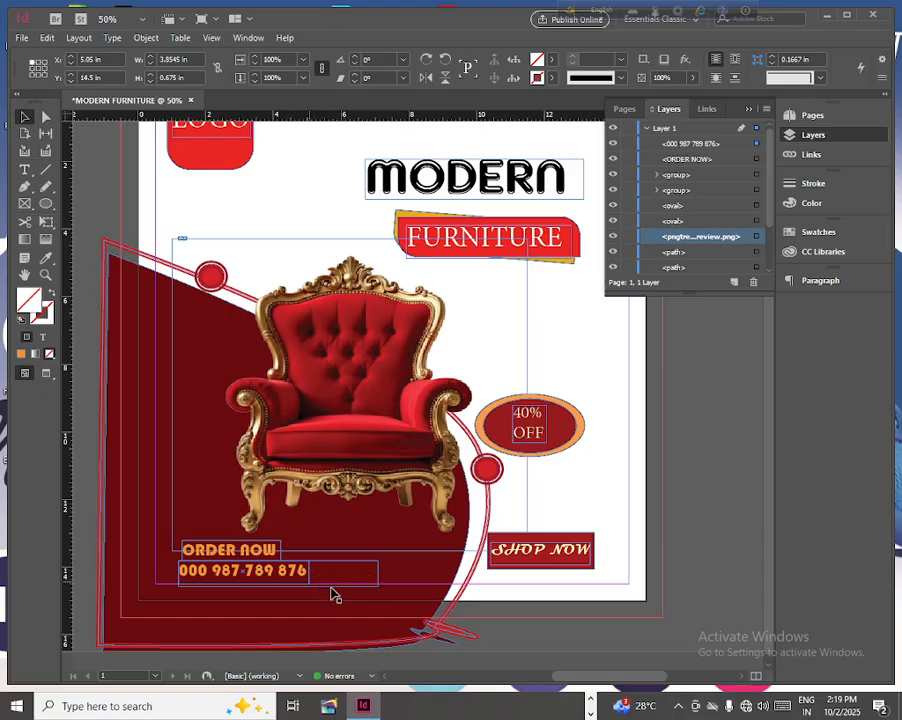
- Duplicate the ORDER NOW text to about X 5.35, Y 12.8 in and enlarge the copy's frame to about 5.775 by 0.725 in
{"action": "left_click", "coordinate": [270, 552]}
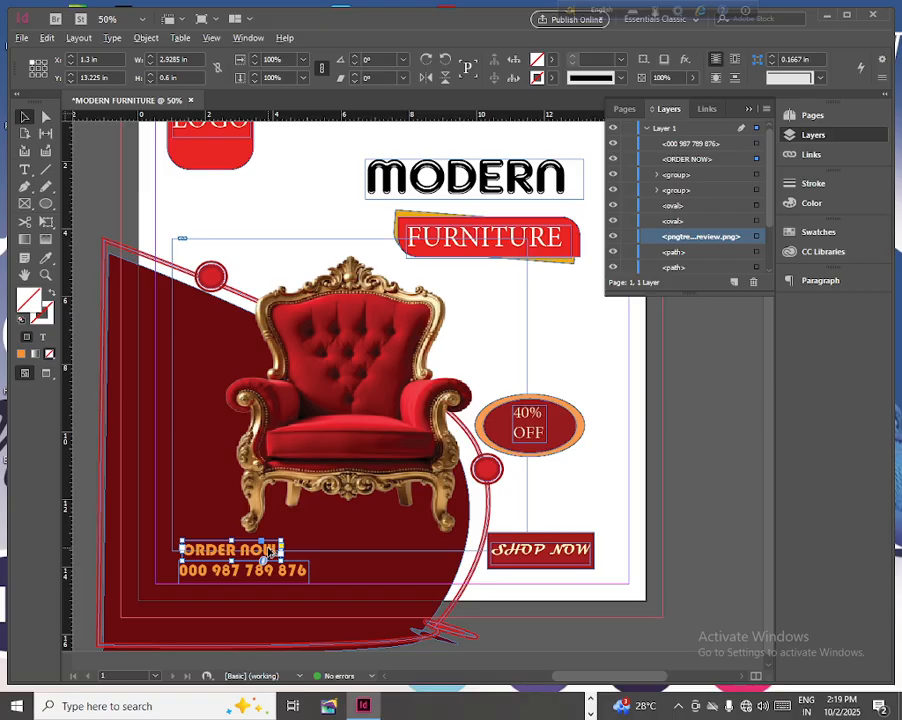
{"action": "left_click_drag", "start_coordinate": [270, 552], "coordinate": [405, 540]}
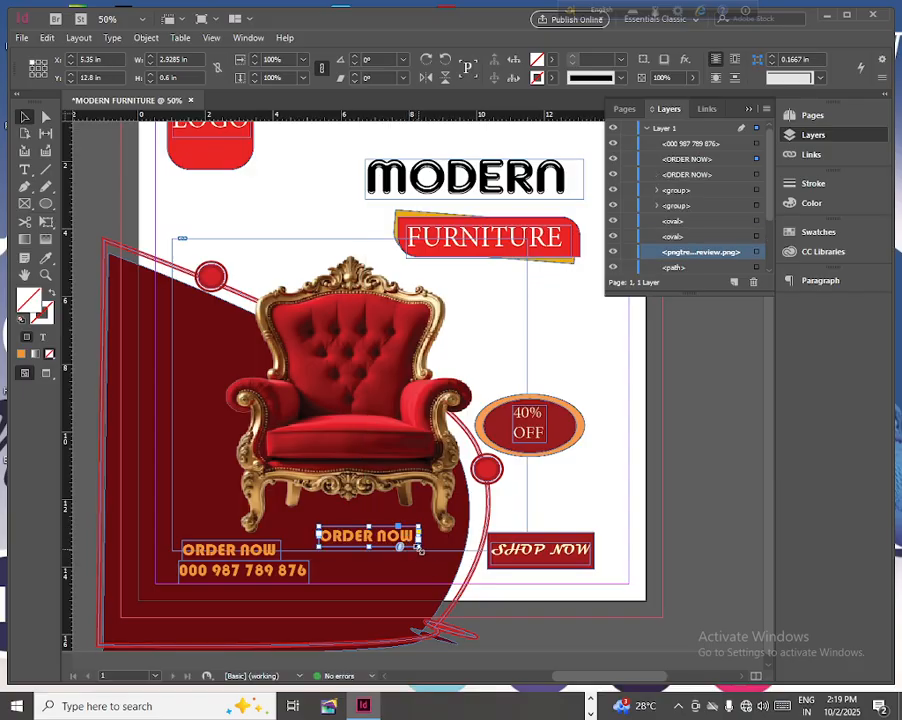
{"action": "left_click_drag", "start_coordinate": [419, 549], "coordinate": [515, 553]}
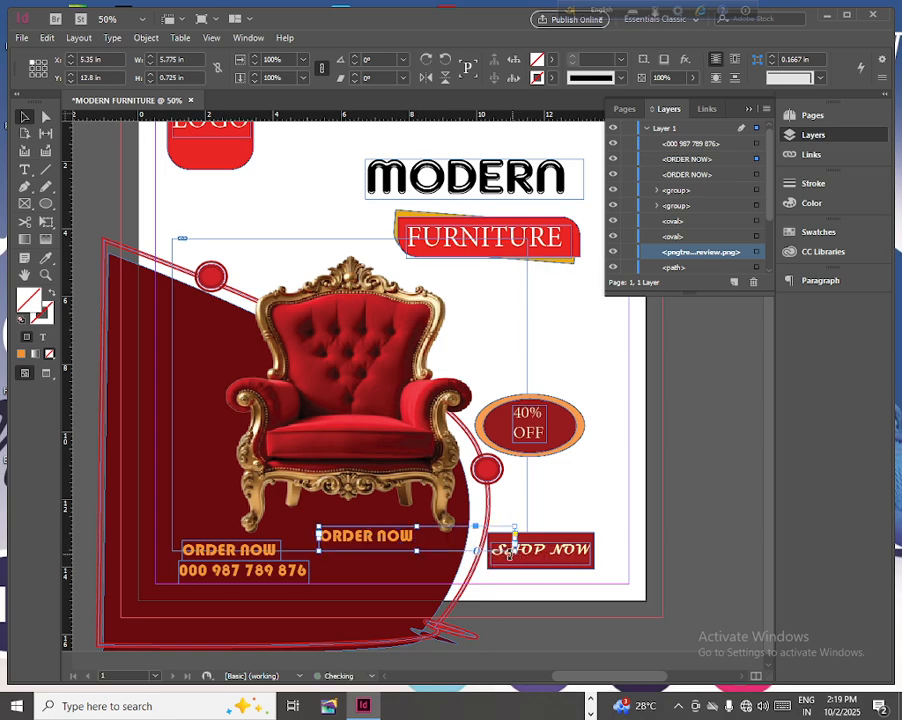
{"action": "left_click", "coordinate": [26, 170]}
{"action": "left_click_drag", "start_coordinate": [413, 537], "coordinate": [304, 528]}
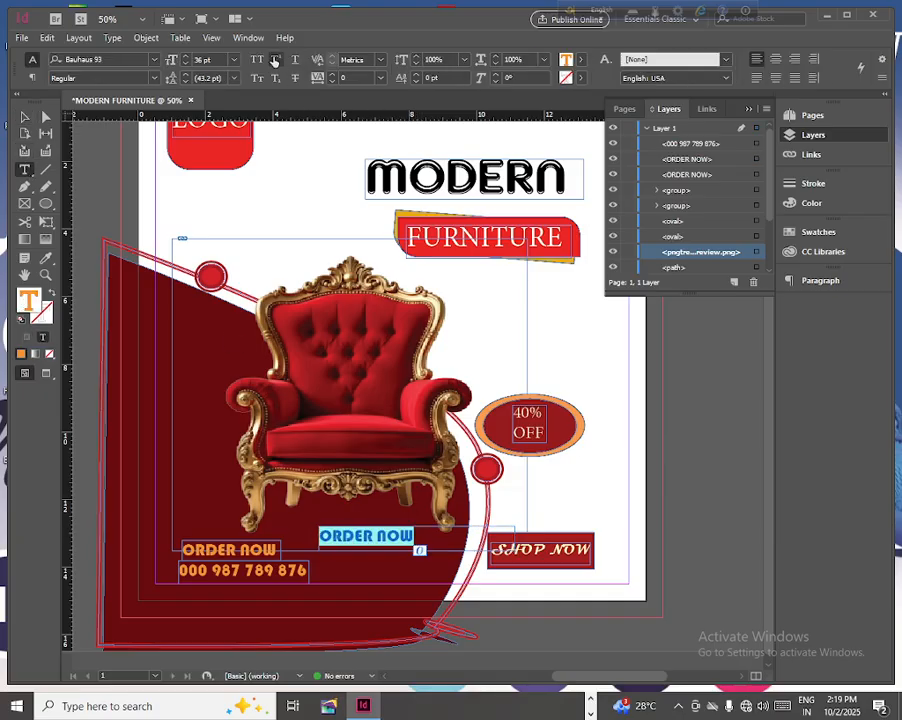
{"action": "type", "text": "www"}
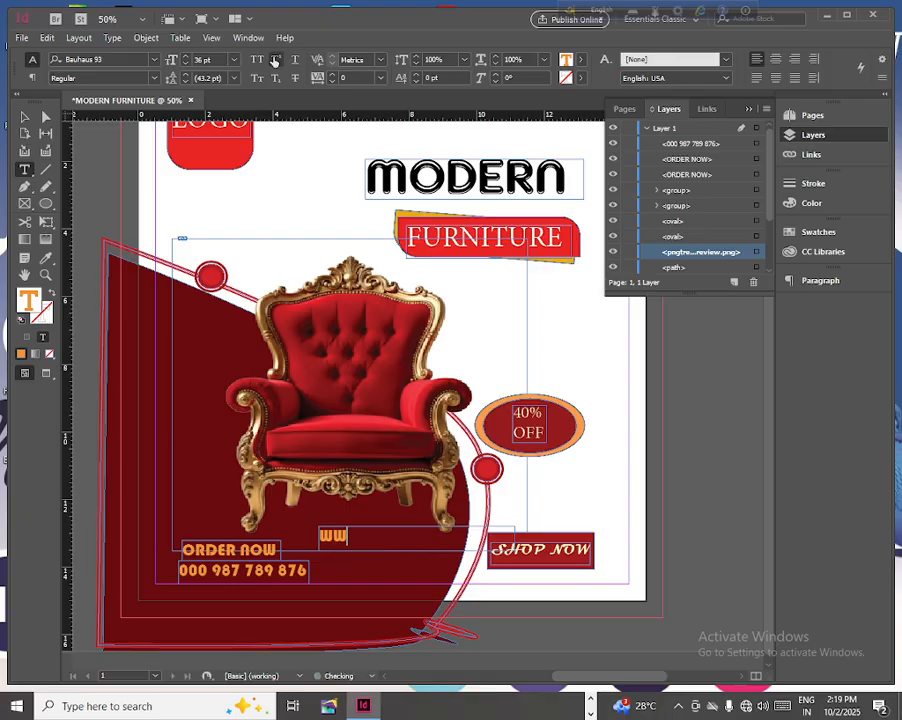
{"action": "type", "text": ".furn"}
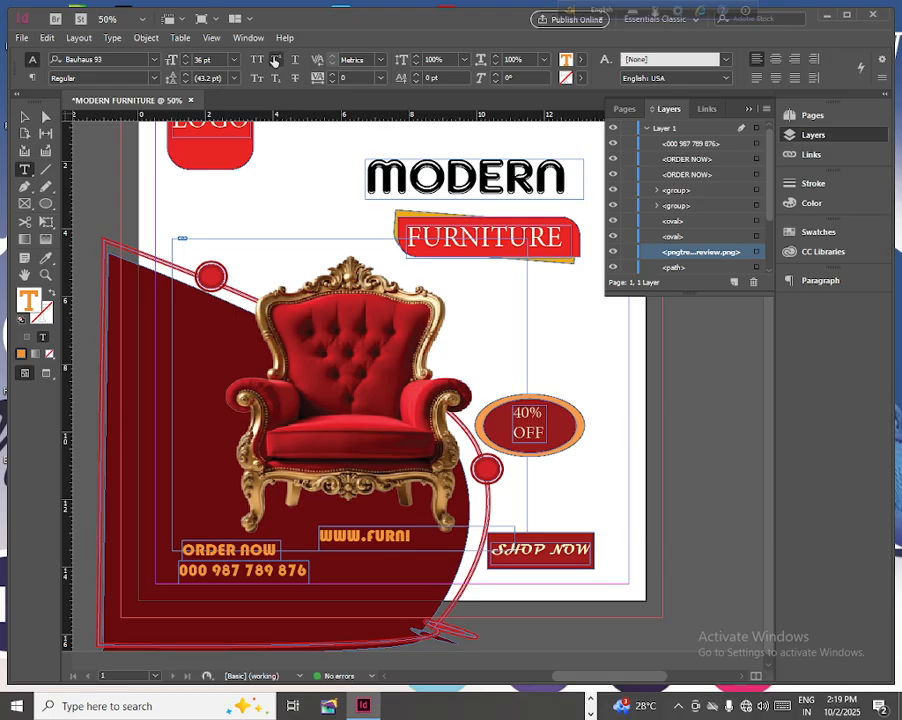
{"action": "key", "text": "BackSpace"}
{"action": "key", "text": "BackSpace"}
{"action": "key", "text": "BackSpace"}
{"action": "key", "text": "BackSpace"}
{"action": "key", "text": "BackSpace"}
{"action": "type", "text": "websi.com"}
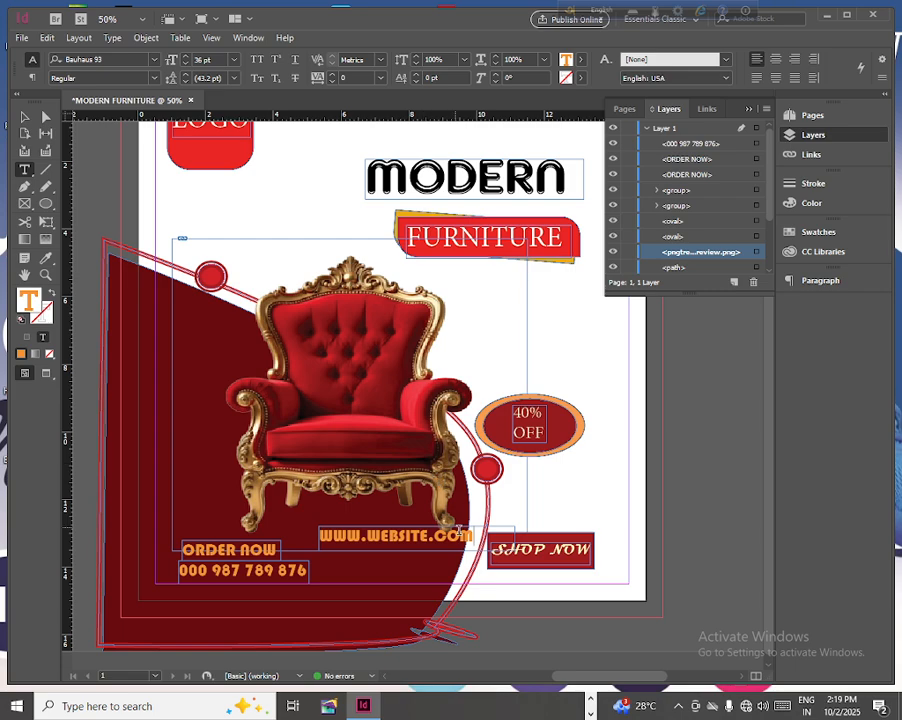
{"action": "left_click_drag", "start_coordinate": [474, 537], "coordinate": [316, 535]}
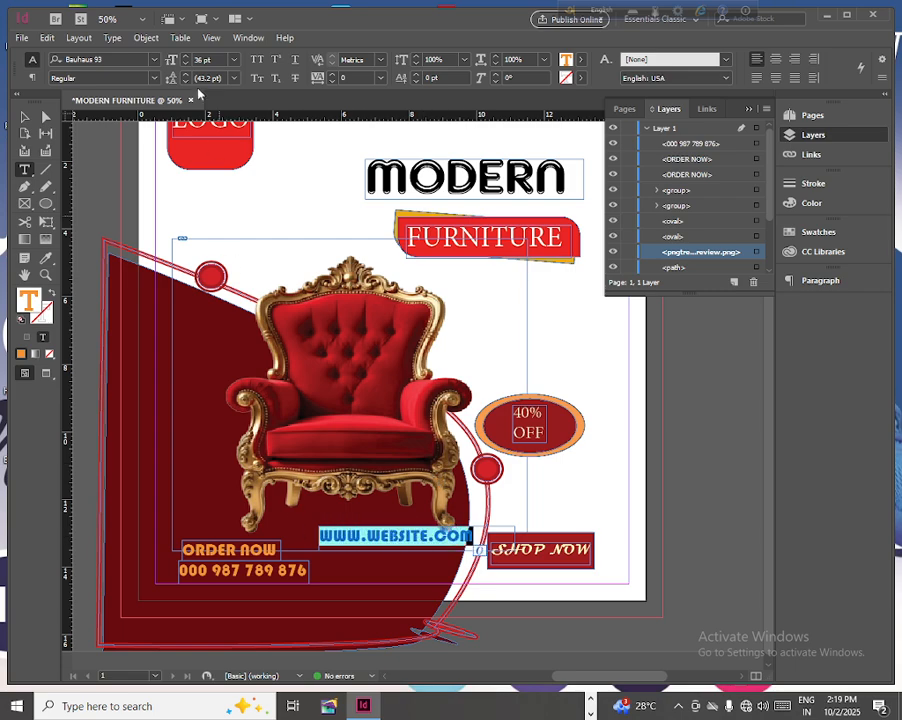
{"action": "left_click", "coordinate": [155, 60]}
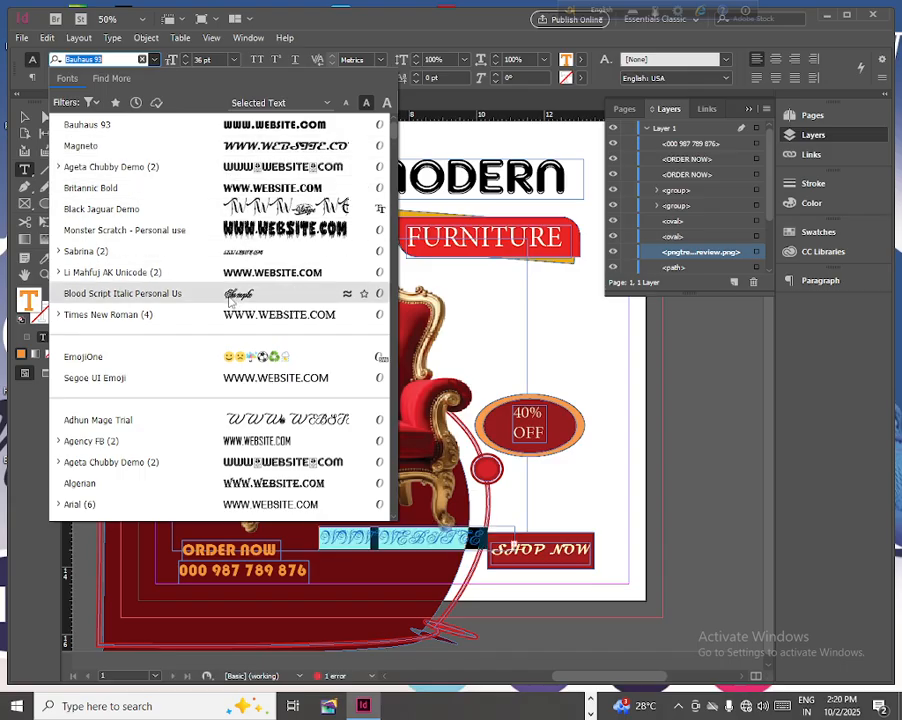
{"action": "scroll", "coordinate": [270, 340], "scroll_direction": "down", "scroll_amount": 3}
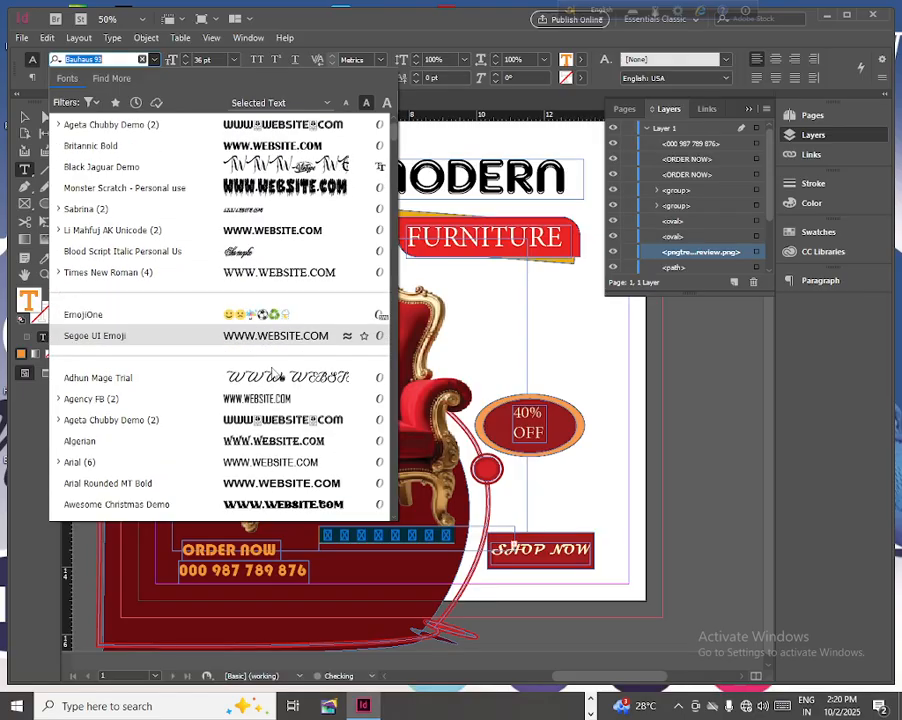
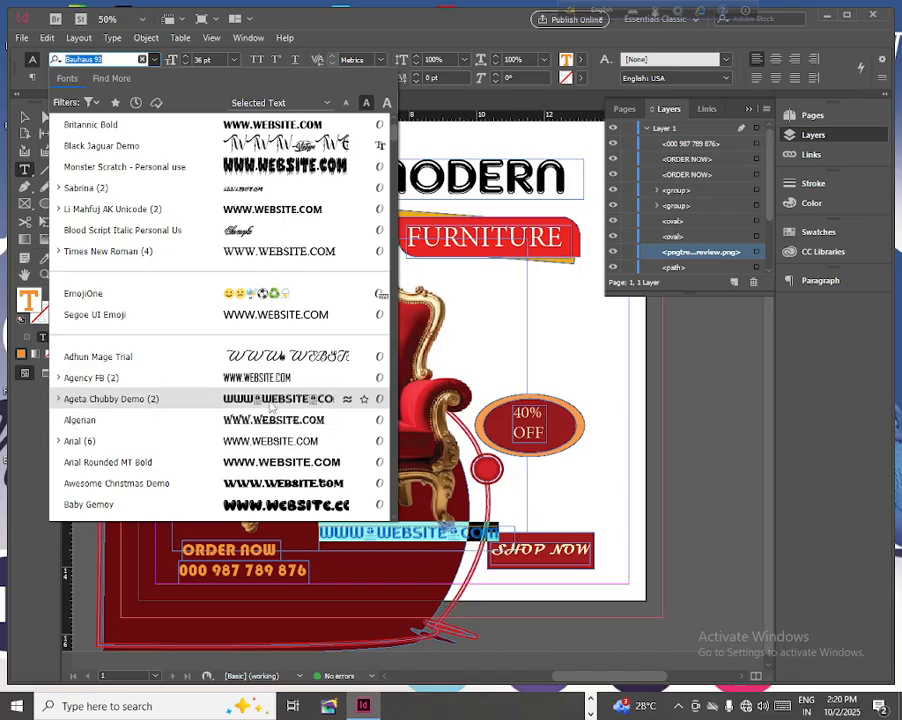
- Set the web address in Ageta Chubby Demo at 24 pt and reduce its frame to about 3.85 by 0.425 in at X 5.34, Y 13.61 in
{"action": "left_click", "coordinate": [271, 405]}
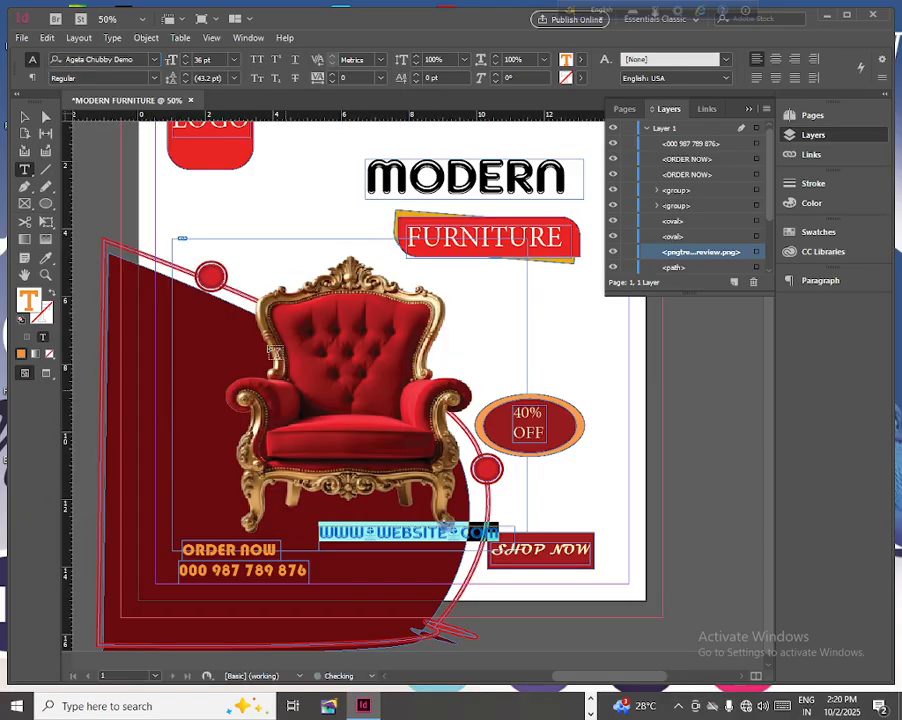
{"action": "left_click", "coordinate": [234, 61]}
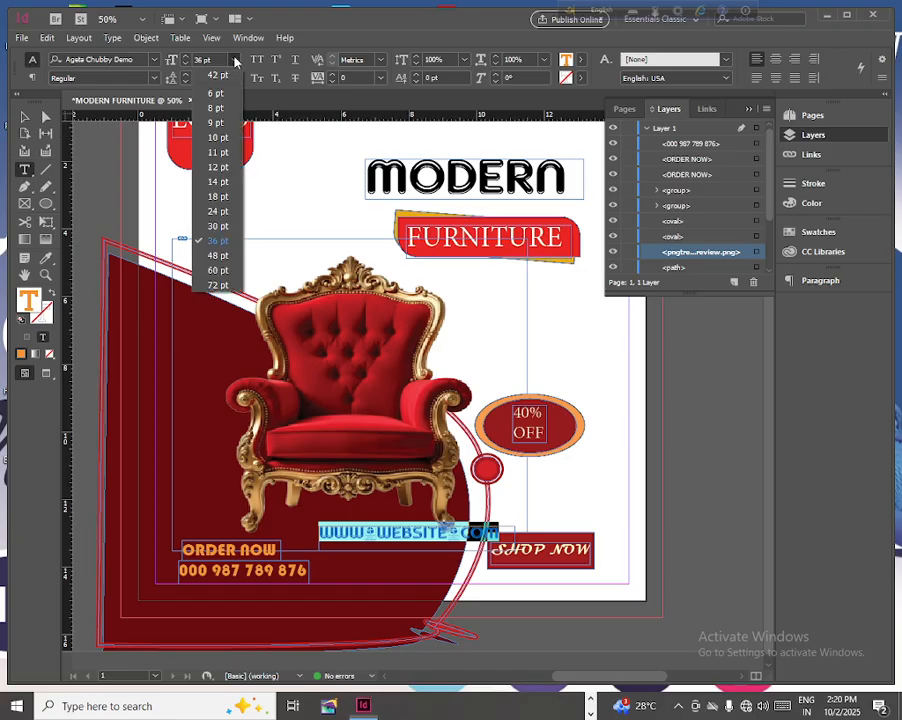
{"action": "left_click", "coordinate": [217, 211]}
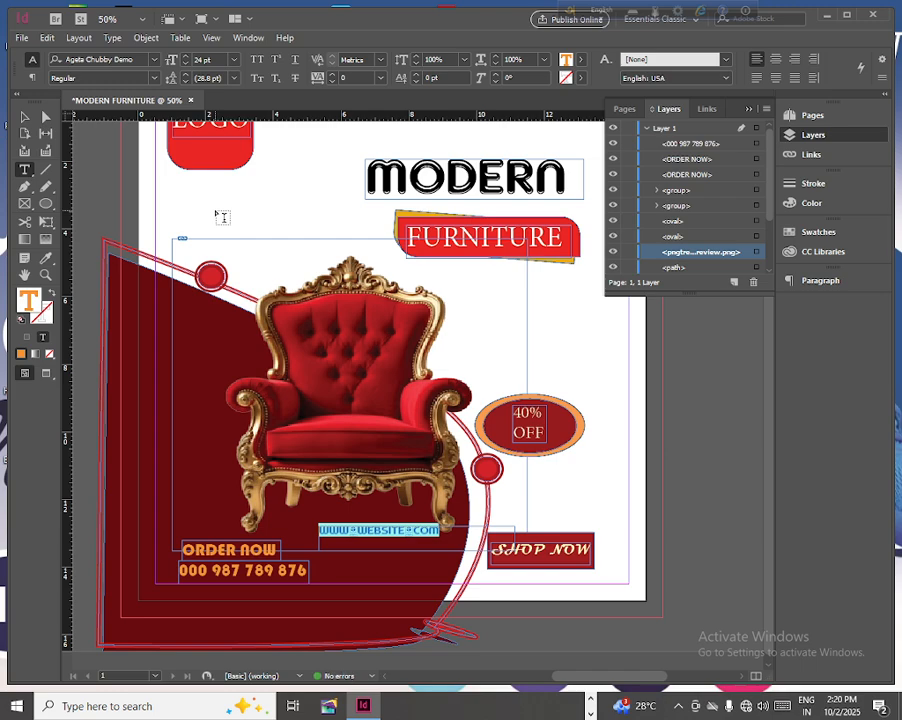
{"action": "left_click", "coordinate": [25, 117]}
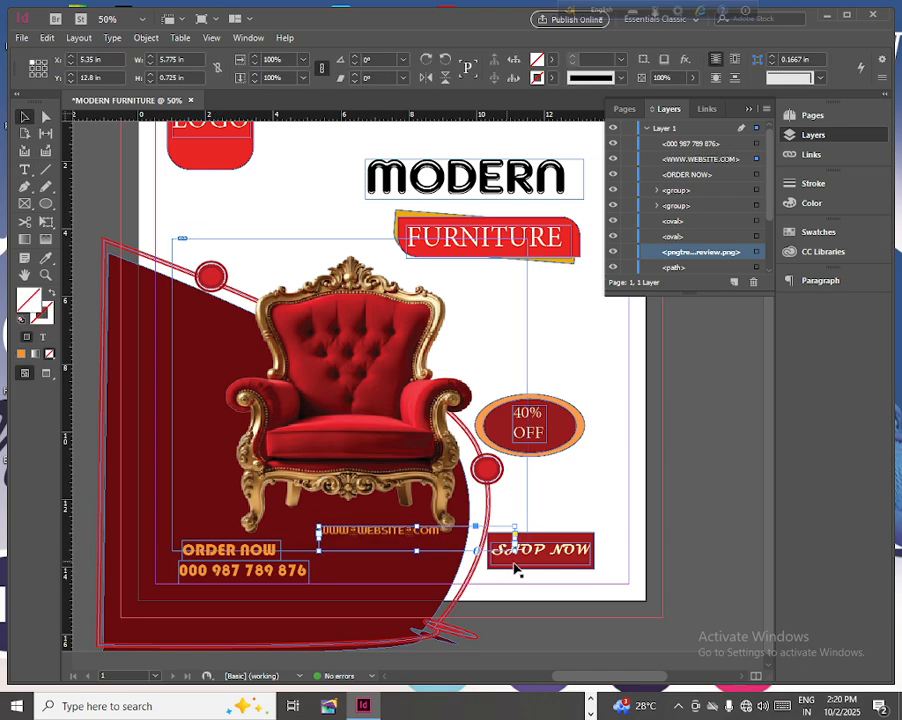
{"action": "left_click_drag", "start_coordinate": [515, 550], "coordinate": [404, 563]}
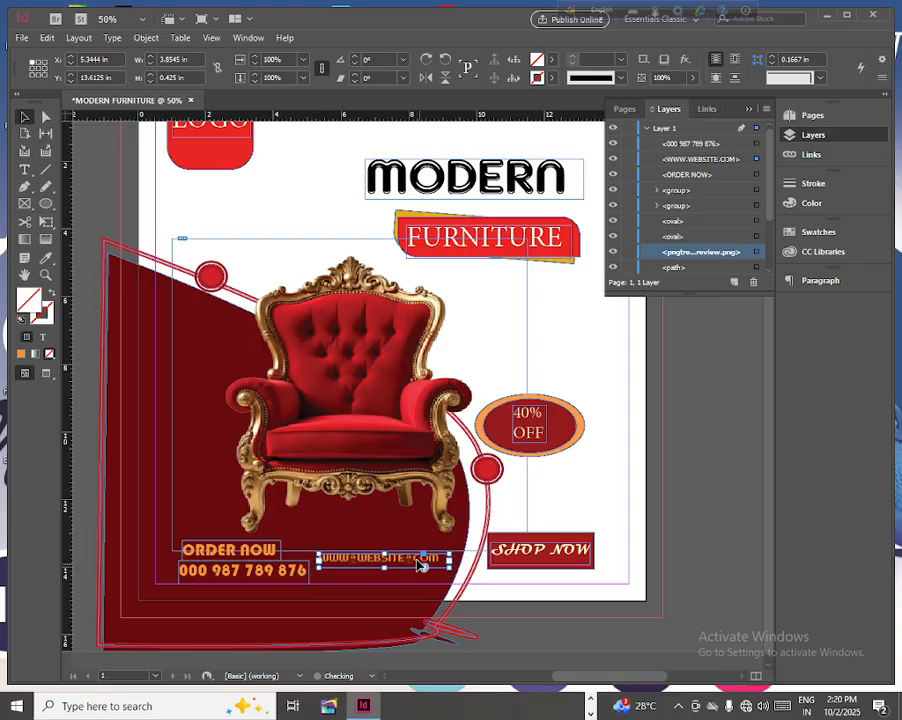
{"action": "left_click", "coordinate": [24, 169]}
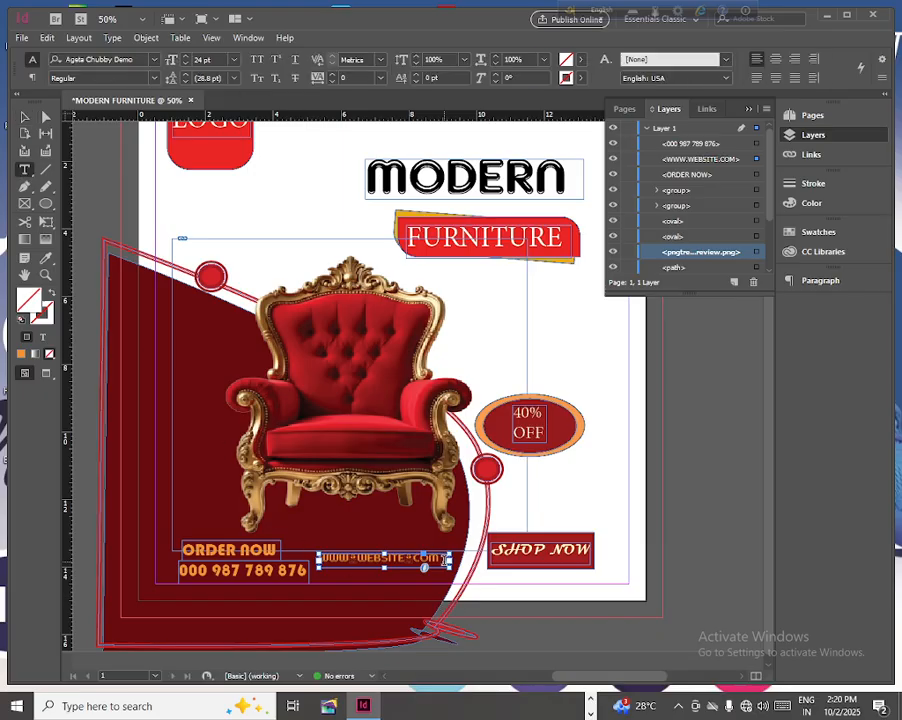
{"action": "left_click_drag", "start_coordinate": [444, 558], "coordinate": [318, 558]}
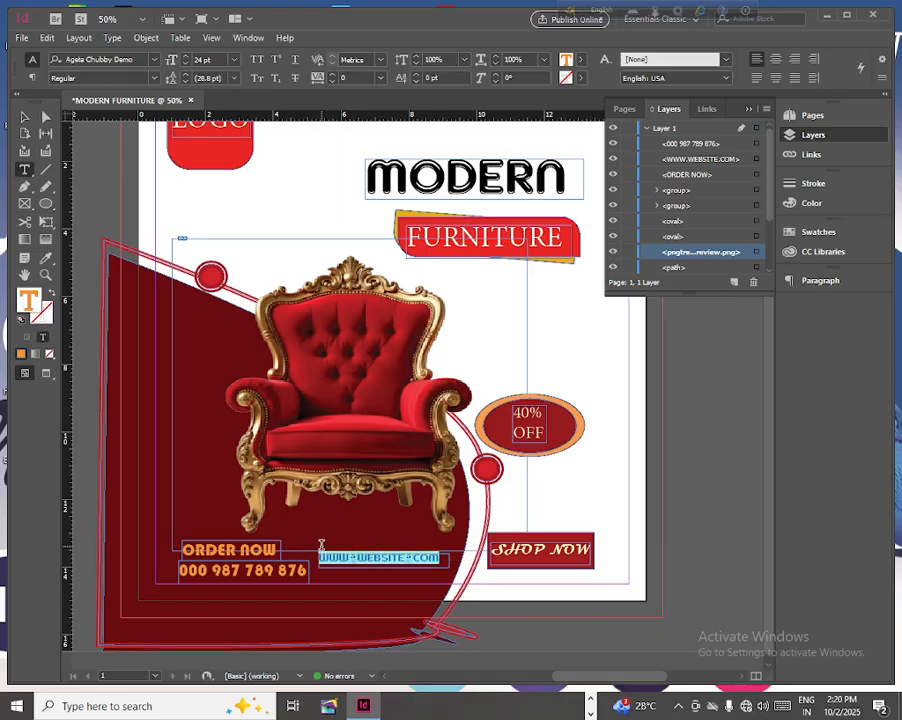
{"action": "left_click", "coordinate": [583, 62]}
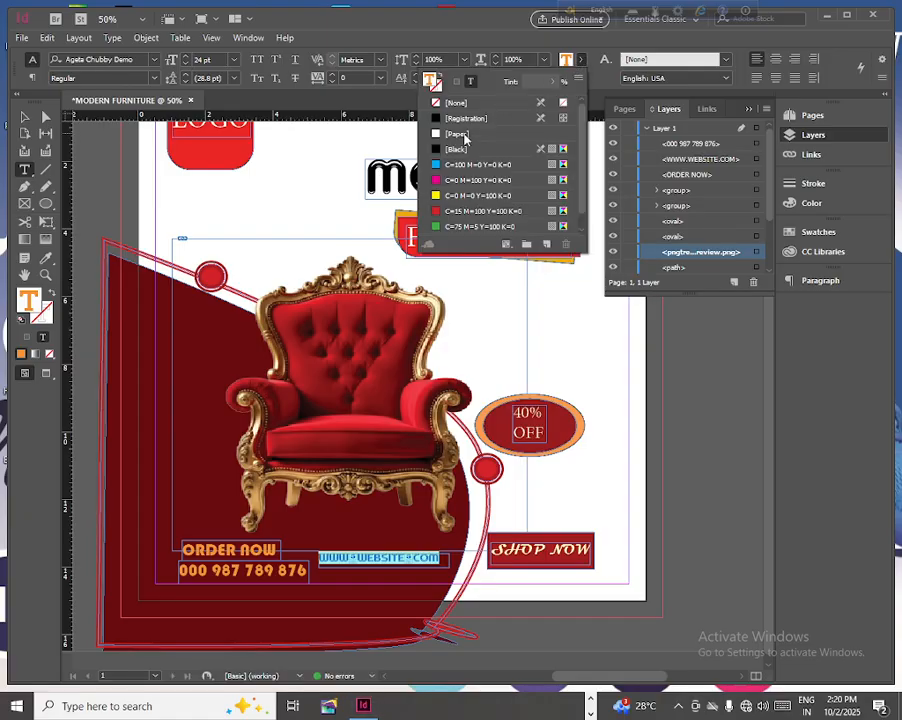
{"action": "left_click", "coordinate": [464, 136]}
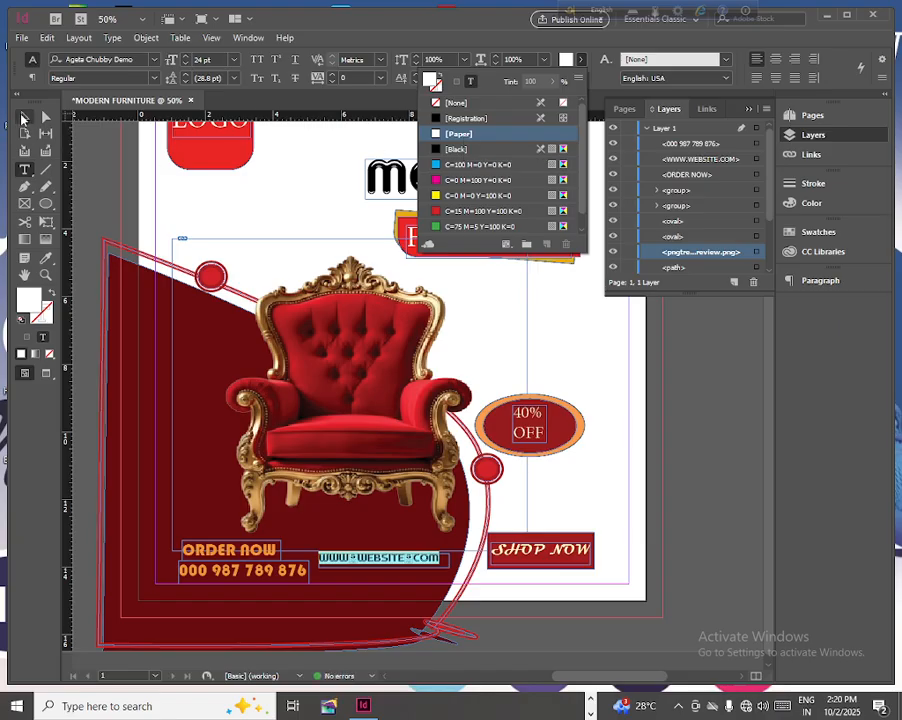
{"action": "left_click", "coordinate": [22, 118]}
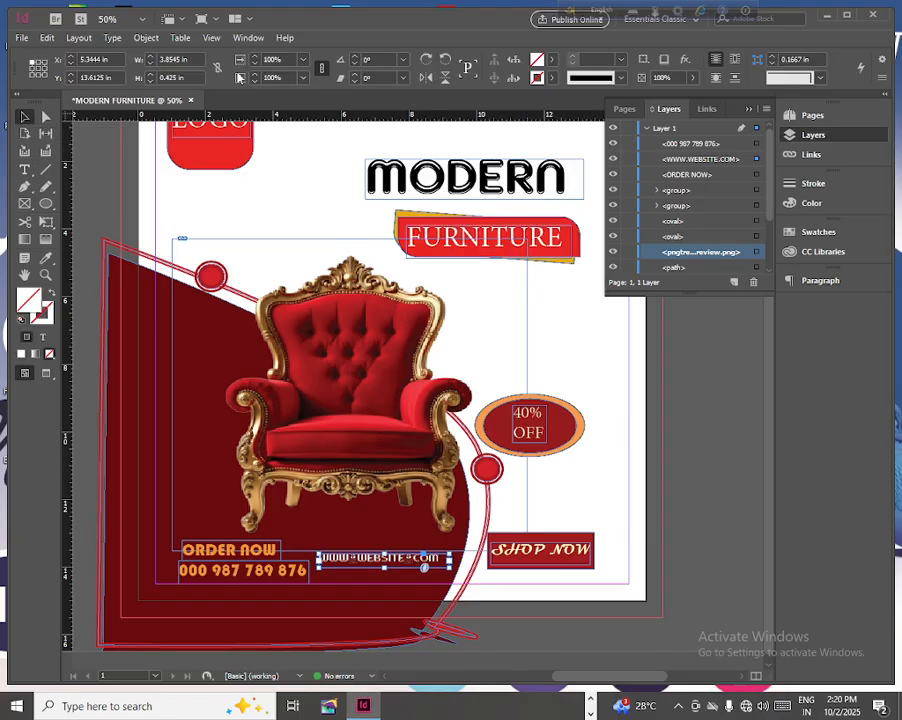
- Review the whole poster in Overprint Preview and in Preview screen mode with the Layers panel collapsed, and return to the normal view
{"action": "left_click", "coordinate": [210, 39]}
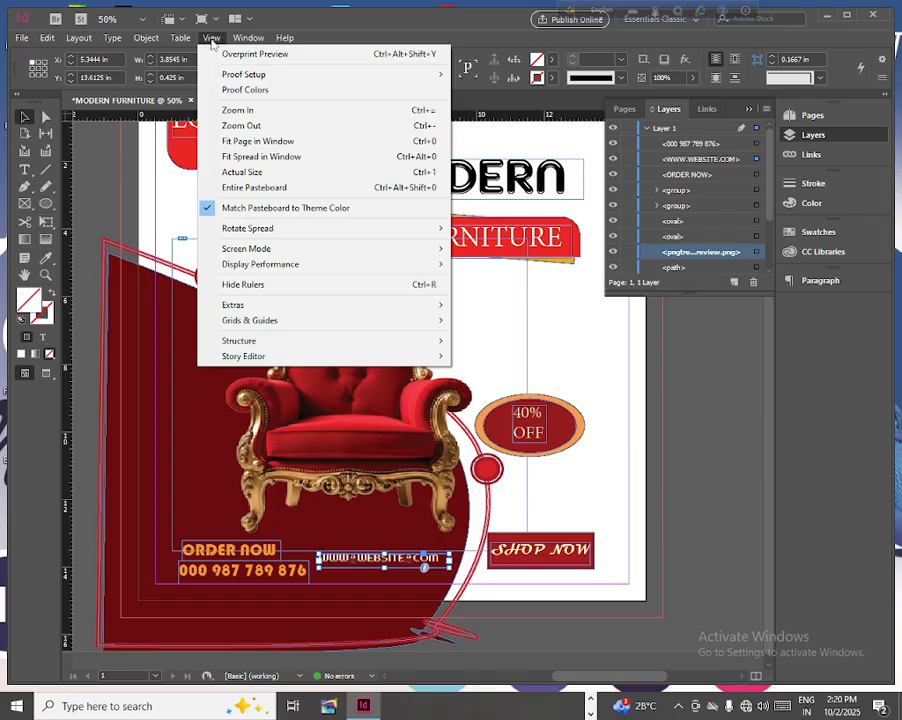
{"action": "left_click", "coordinate": [231, 56]}
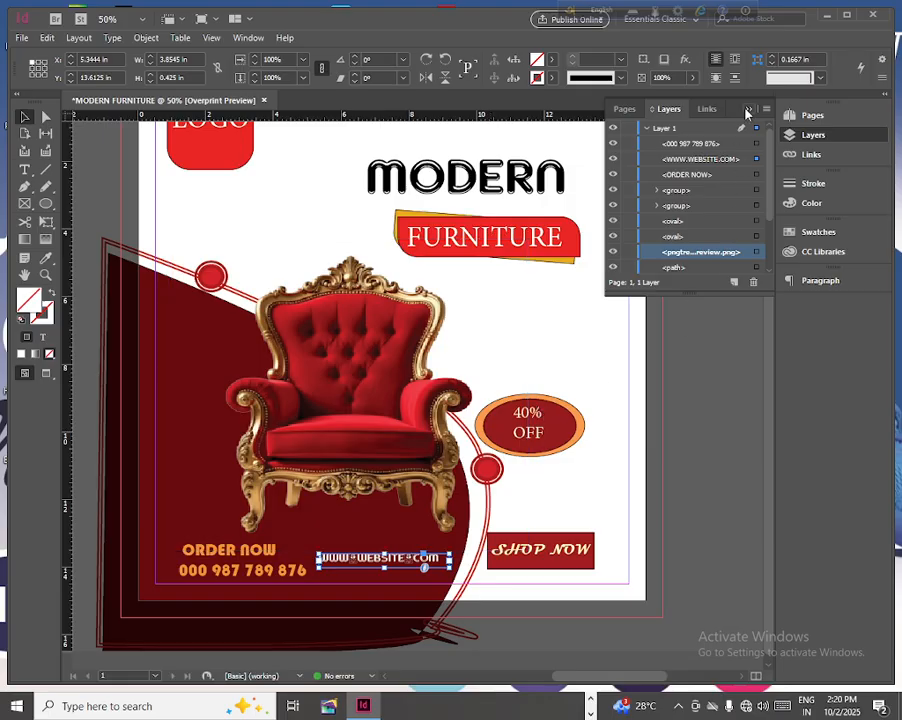
{"action": "left_click", "coordinate": [748, 110]}
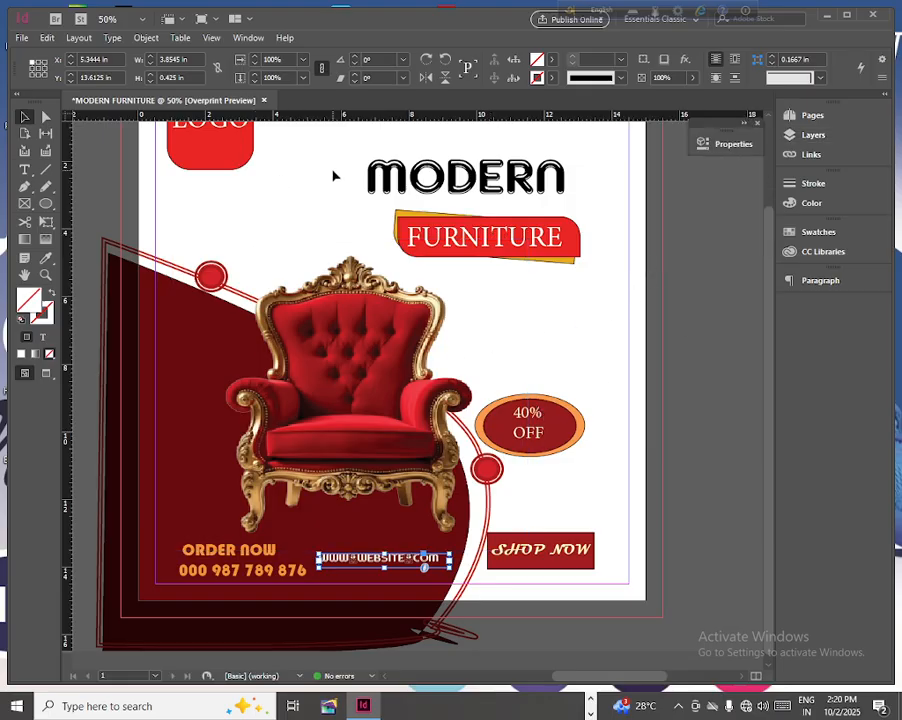
{"action": "left_click_drag", "start_coordinate": [772, 283], "coordinate": [766, 244]}
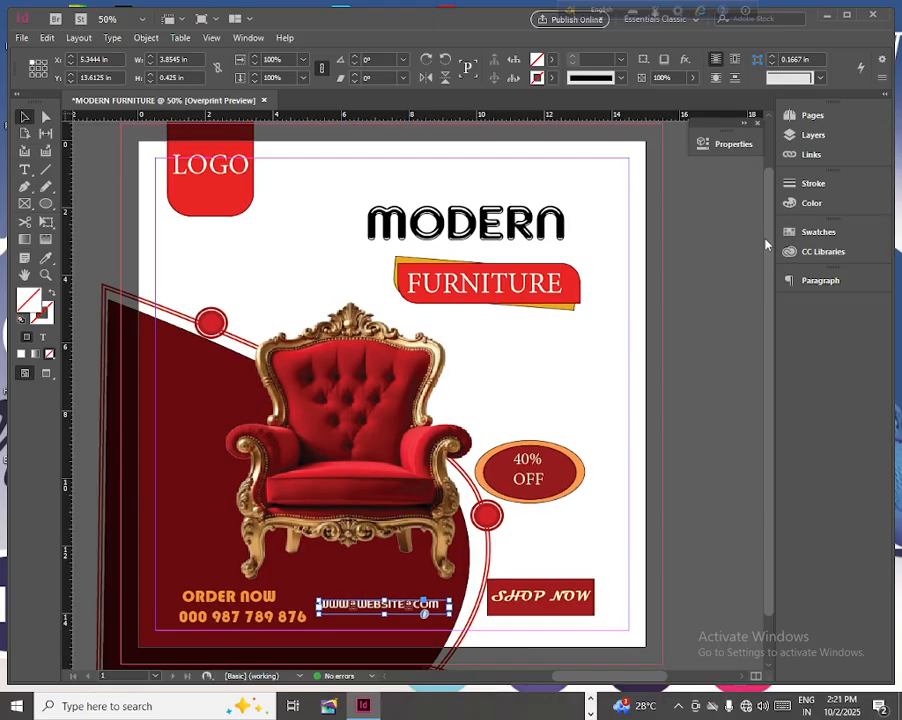
{"action": "left_click", "coordinate": [209, 38]}
{"action": "left_click", "coordinate": [250, 54]}
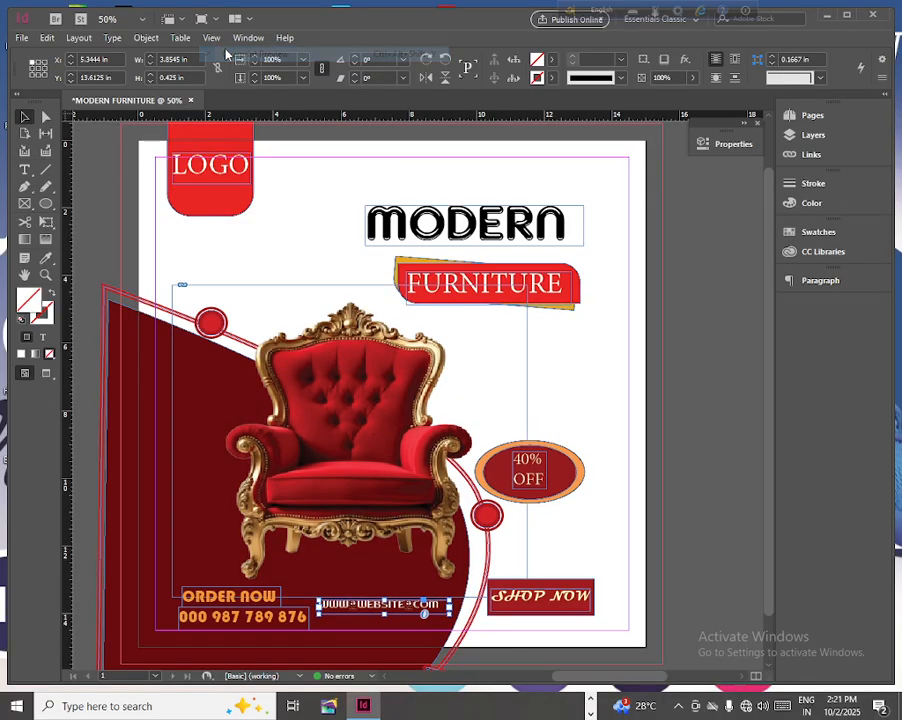
{"action": "left_click", "coordinate": [47, 374]}
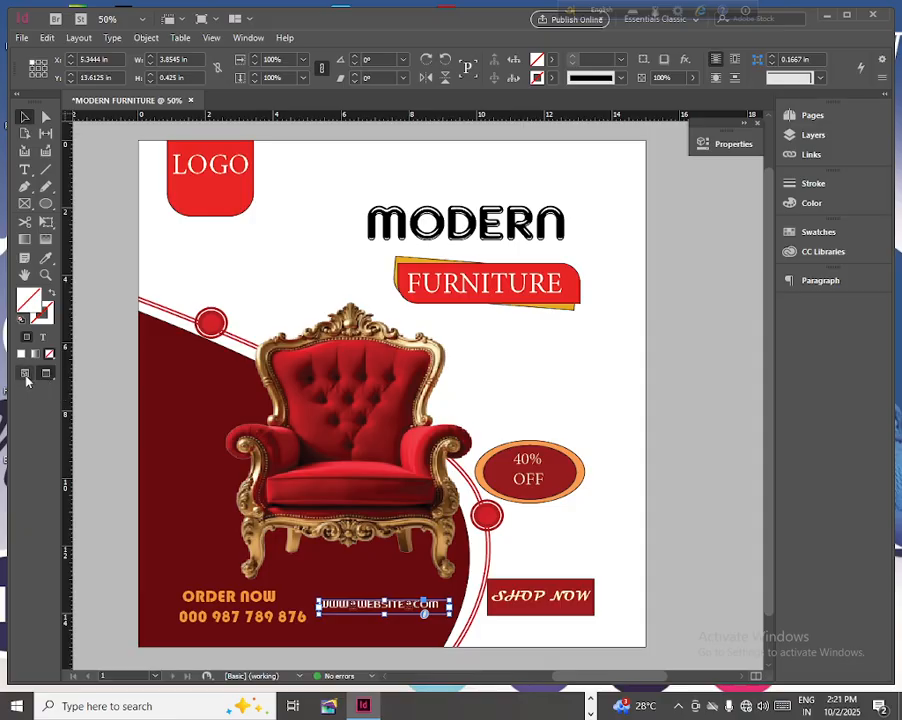
{"action": "key", "text": "w"}
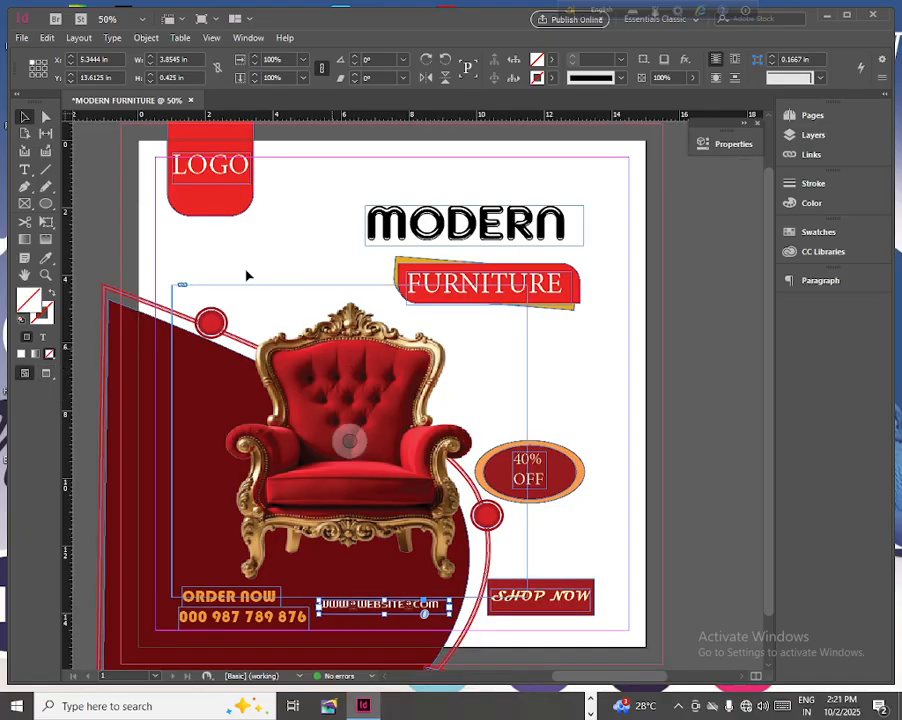
- Export all pages of the poster to the Desktop as the JPEG file MODERN FURNITURE, at High quality, 600 ppi and RGB
{"action": "left_click", "coordinate": [20, 38]}
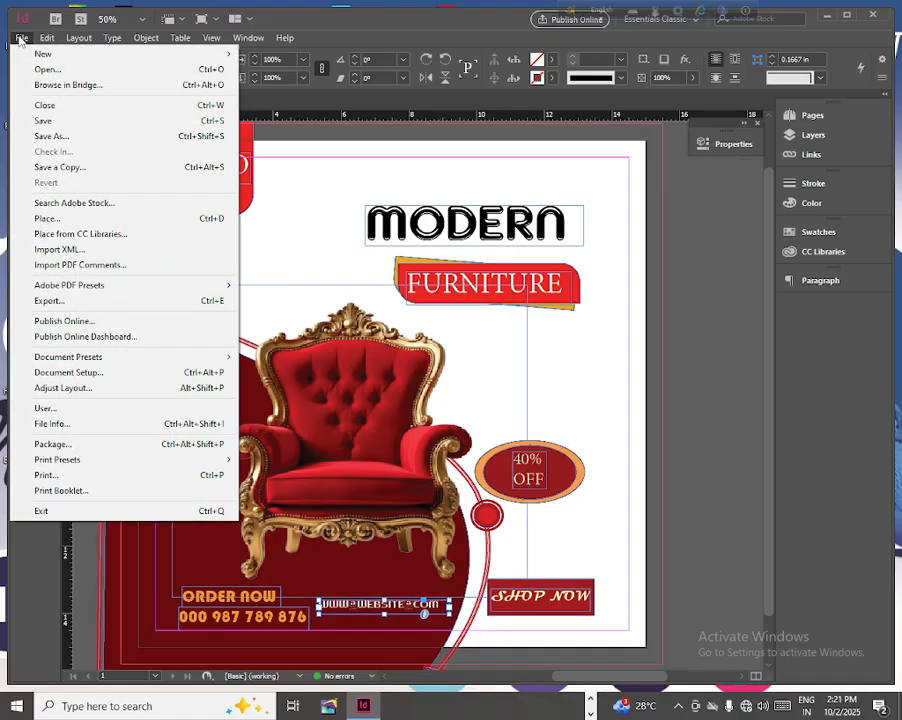
{"action": "left_click", "coordinate": [49, 300]}
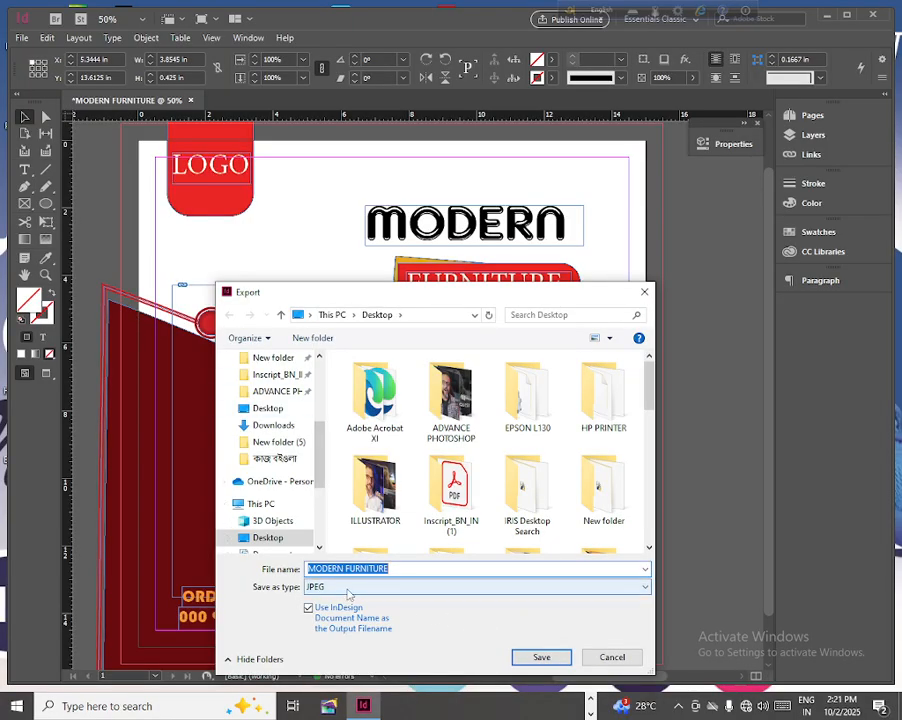
{"action": "left_click", "coordinate": [386, 587]}
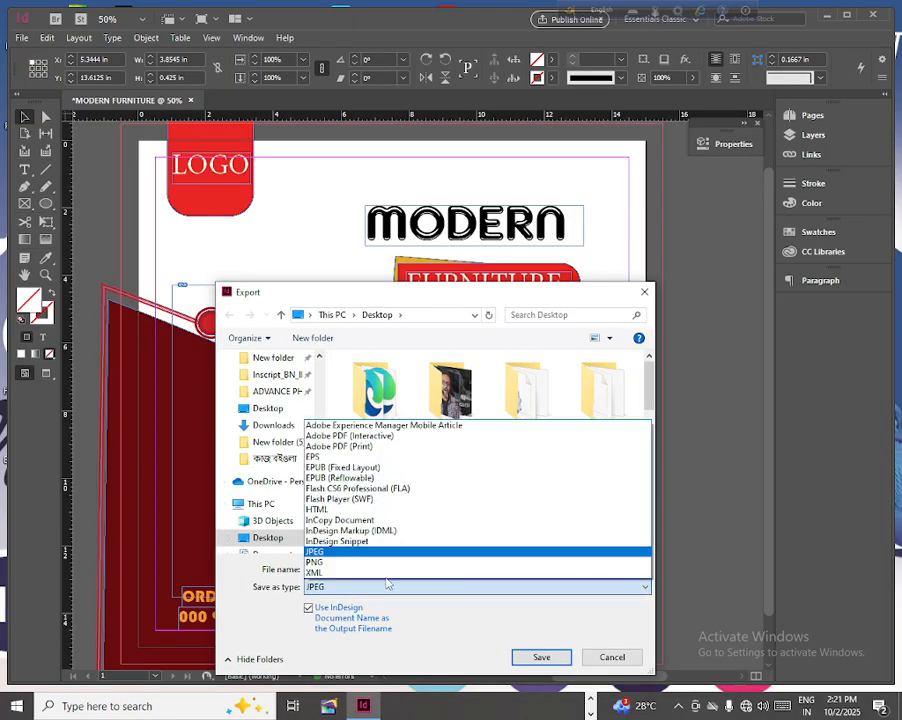
{"action": "left_click", "coordinate": [319, 551]}
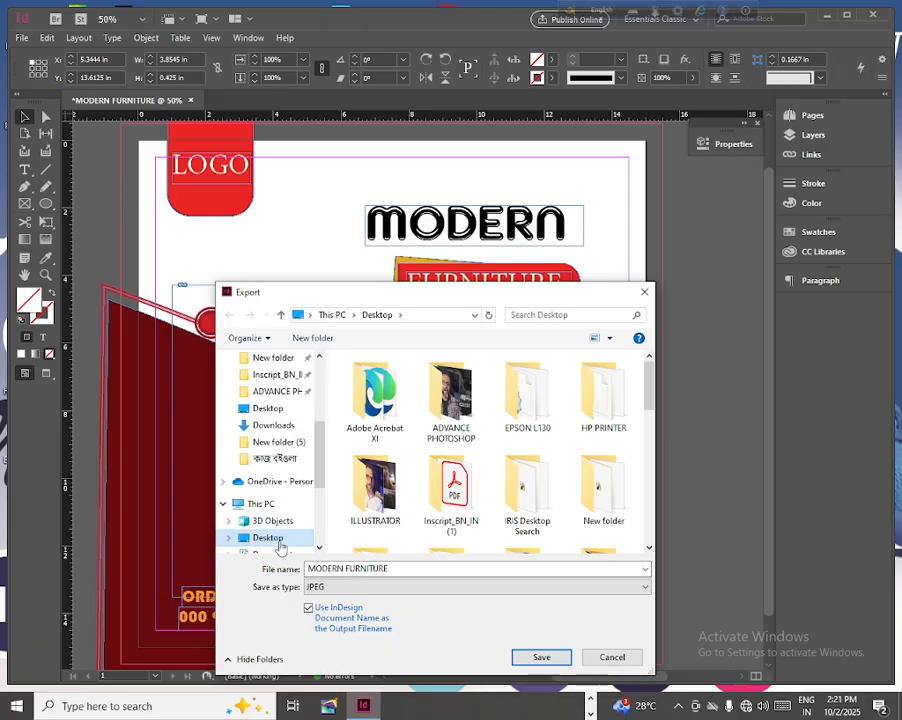
{"action": "left_click", "coordinate": [545, 659]}
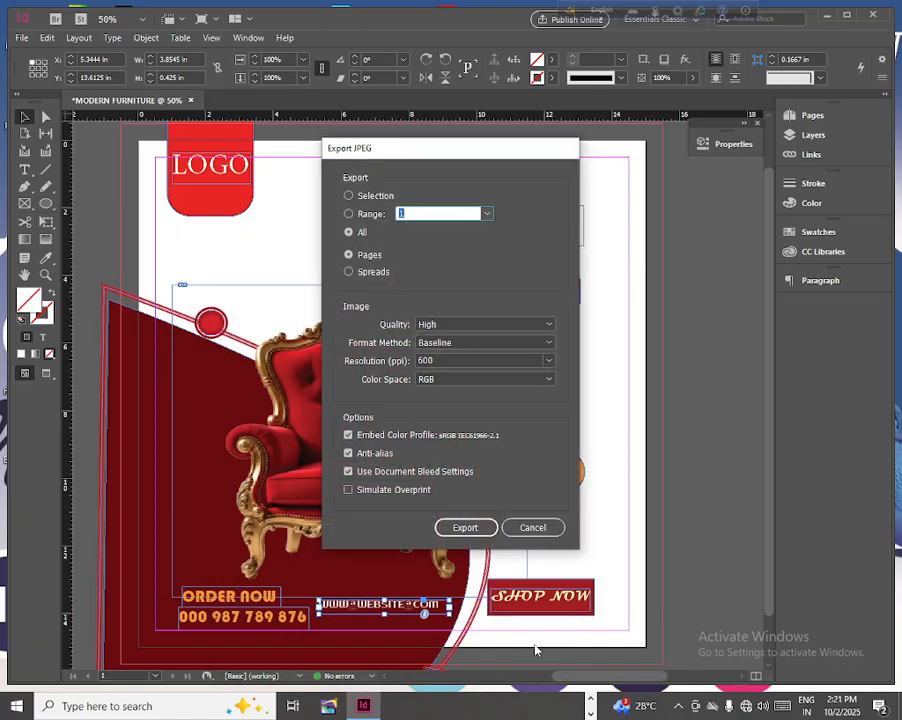
{"action": "left_click", "coordinate": [466, 527]}
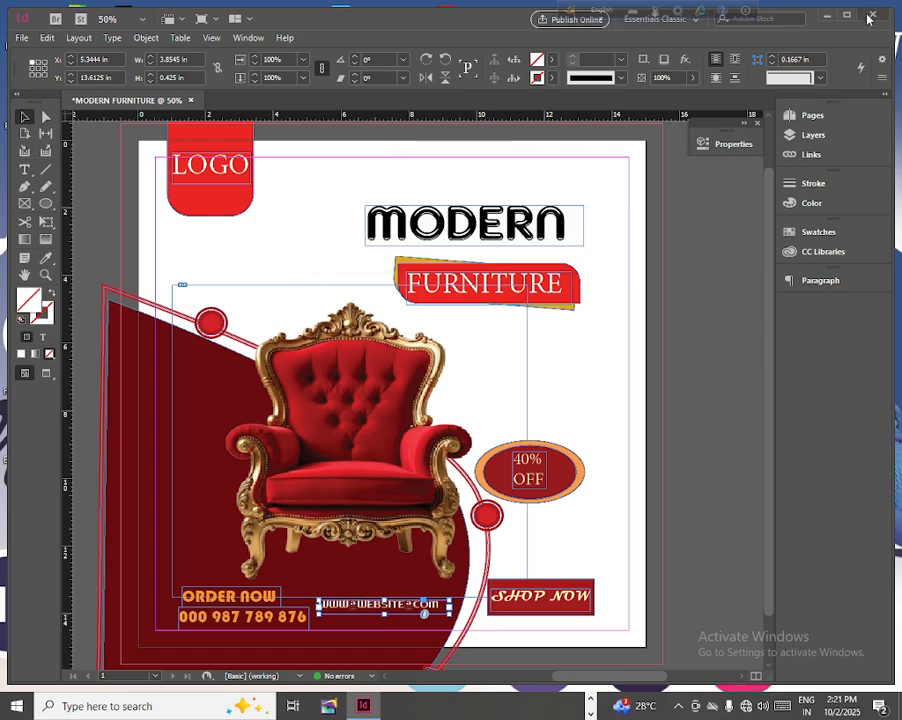
- Minimise InDesign and open the exported MODERN FURNITURE image from the desktop in Paint 3D to check the finished poster
{"action": "left_click", "coordinate": [826, 17]}
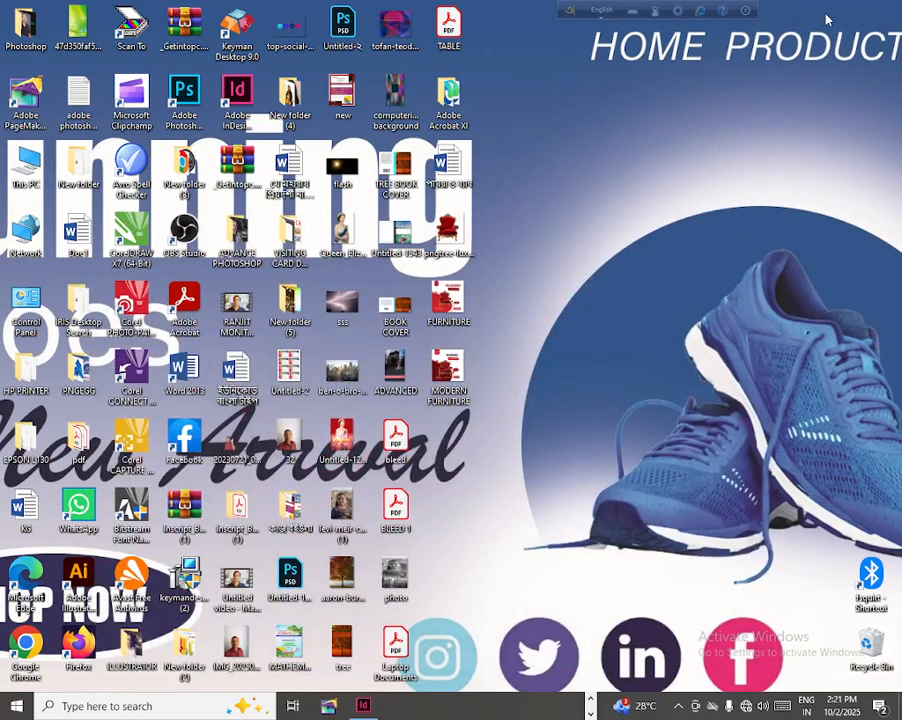
{"action": "double_click", "coordinate": [441, 374]}
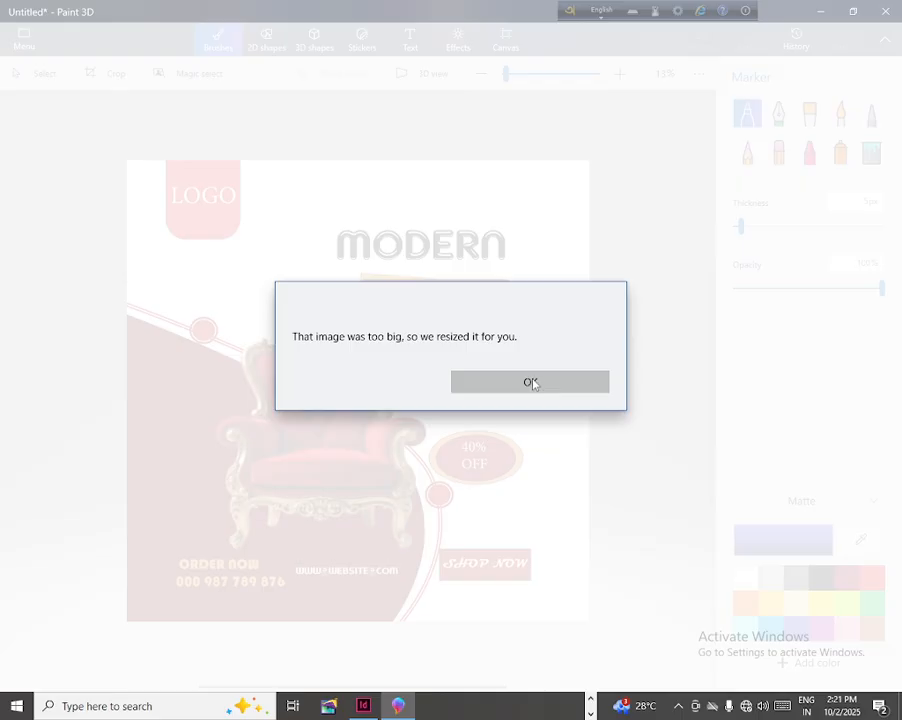
{"action": "left_click", "coordinate": [556, 380]}
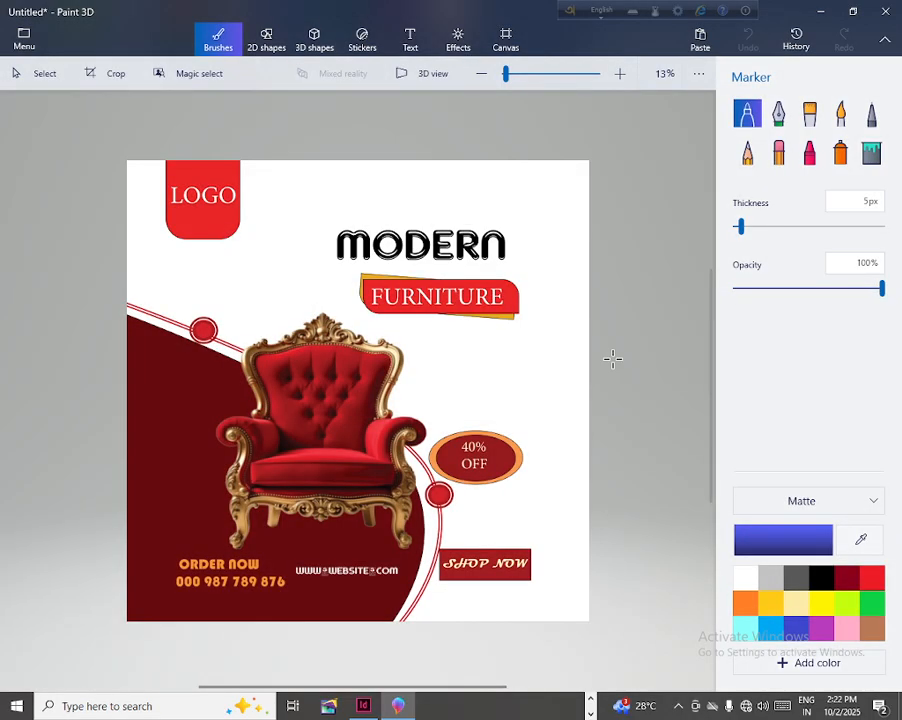